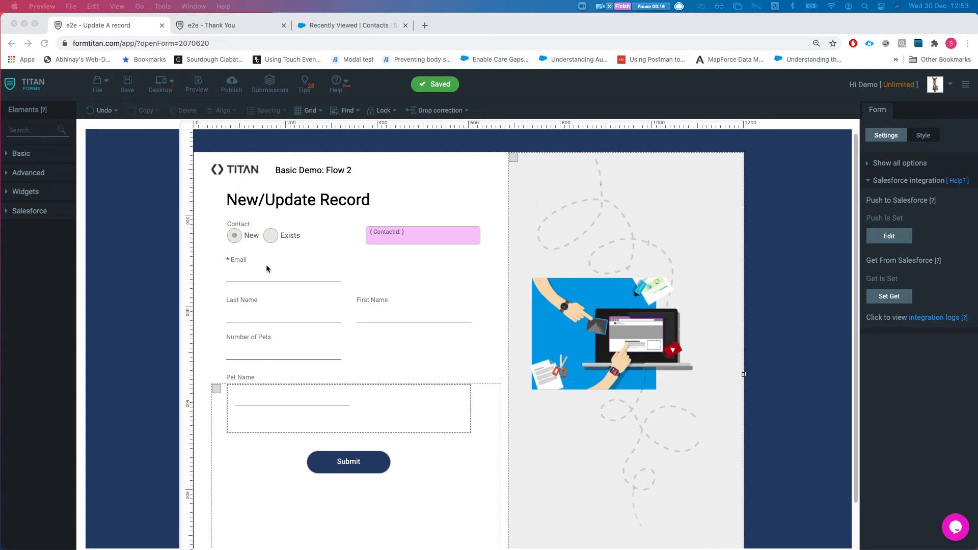
Step: Publish the New/Update Record form and open its live URL in a new browser tab
{"action": "left_click", "coordinate": [232, 91]}
{"action": "left_click", "coordinate": [231, 90]}
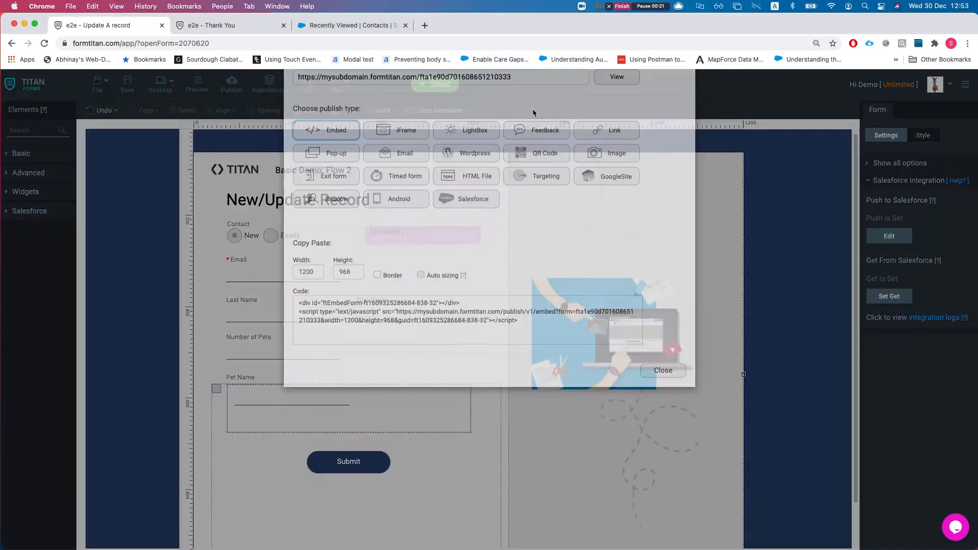
{"action": "left_click", "coordinate": [623, 126]}
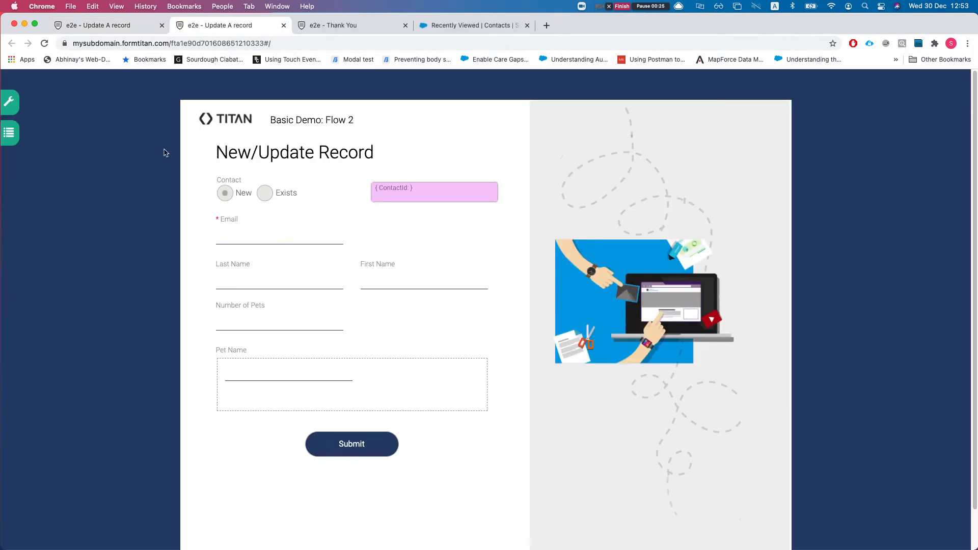
{"action": "left_click_drag", "start_coordinate": [251, 192], "coordinate": [219, 189]}
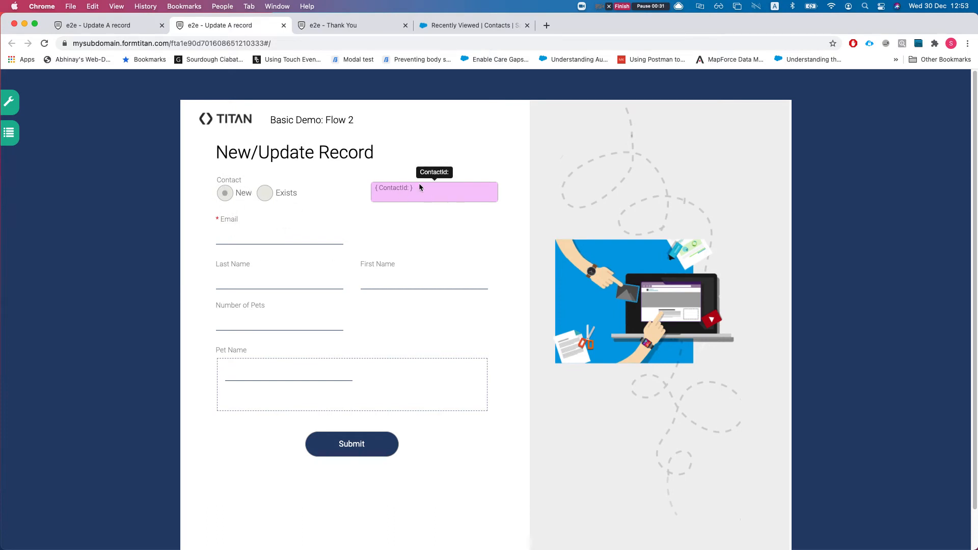
Step: Close the Publish dialog, expand Debug Mode, and return to the live form tab
{"action": "left_click", "coordinate": [107, 25]}
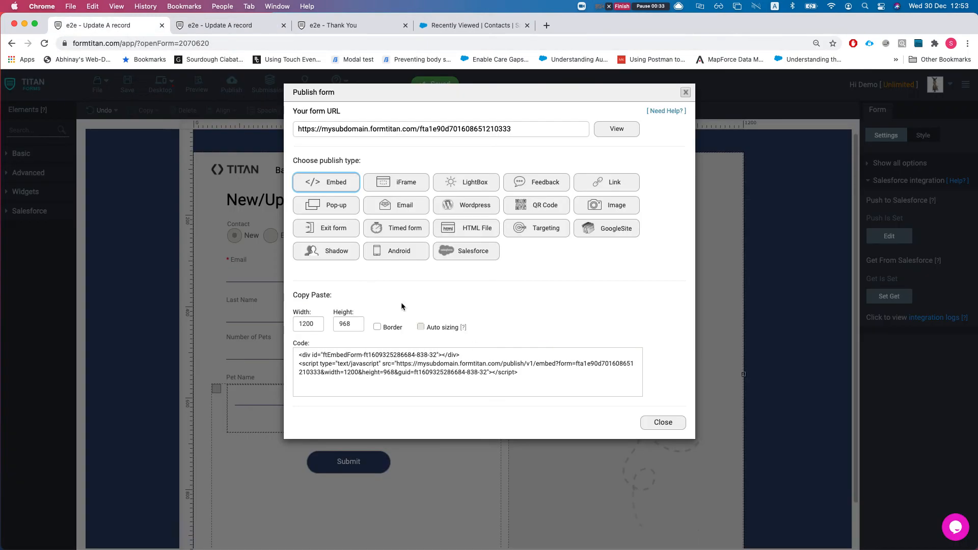
{"action": "left_click", "coordinate": [660, 423]}
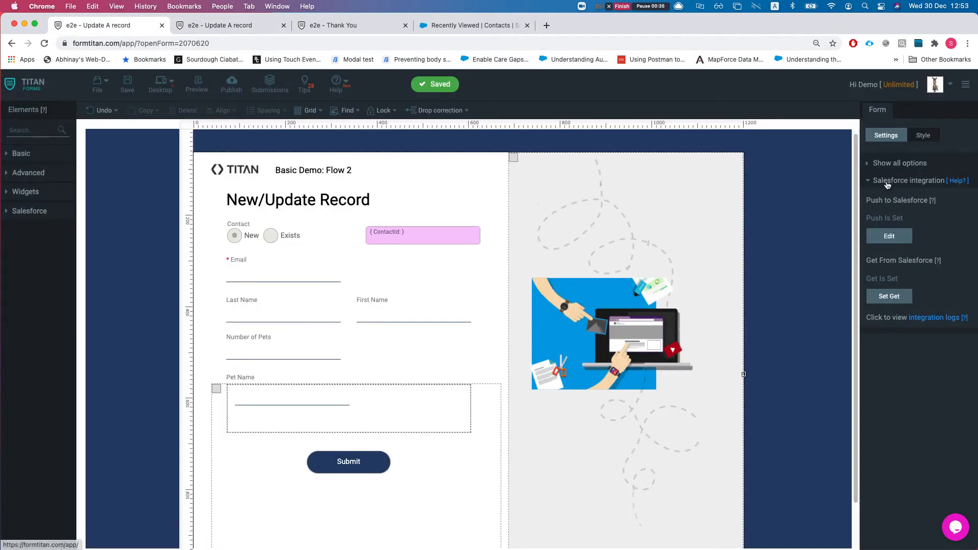
{"action": "left_click", "coordinate": [897, 299]}
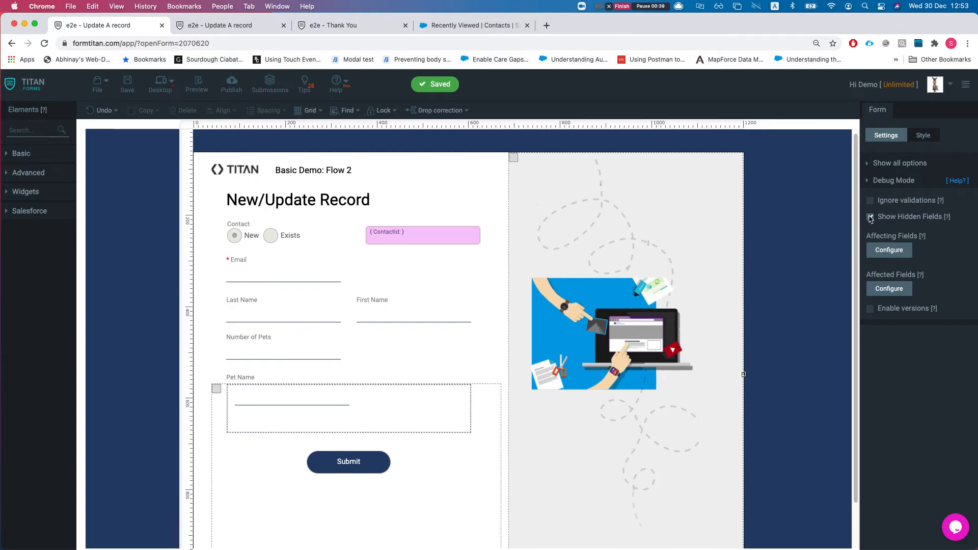
{"action": "left_click", "coordinate": [225, 24]}
Step: Enter a test e-mail address, replacing its domain with 'sss' so the contact lookup reruns
{"action": "left_click", "coordinate": [241, 238]}
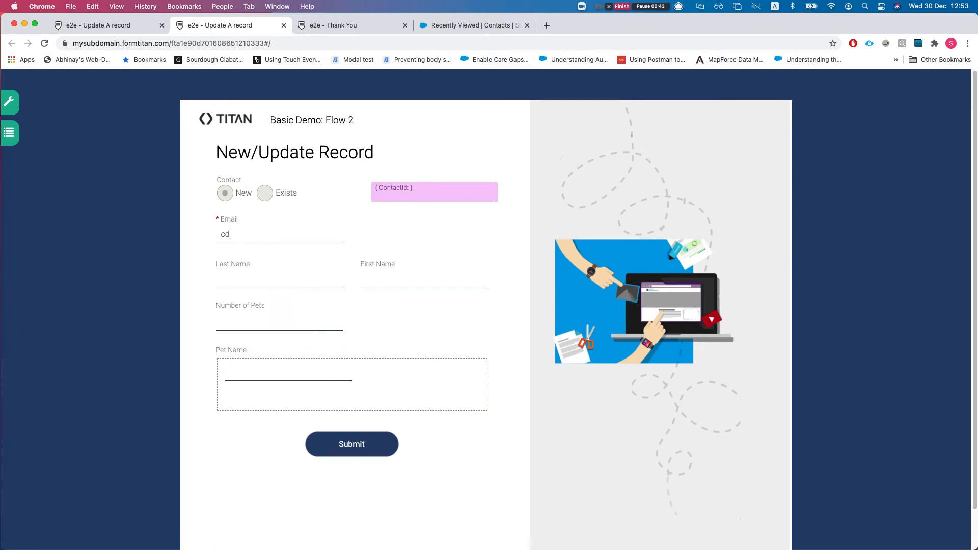
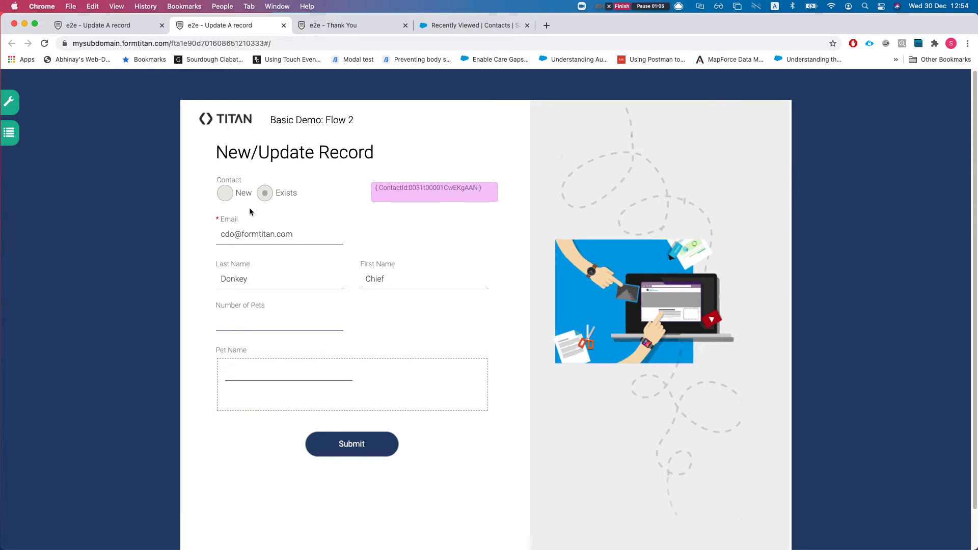
{"action": "double_click", "coordinate": [261, 235]}
{"action": "type", "text": "sss"}
{"action": "key", "text": "Return"}
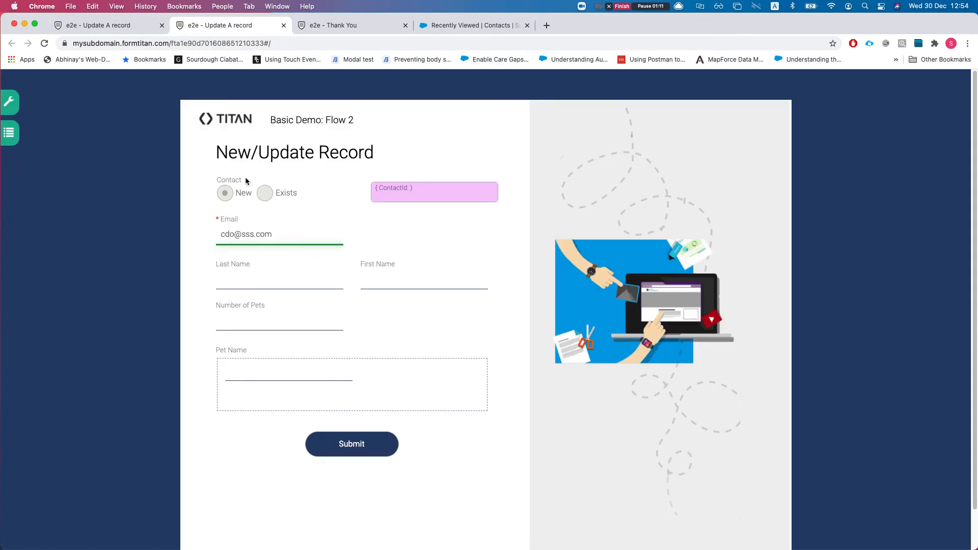
{"action": "triple_click", "coordinate": [259, 234]}
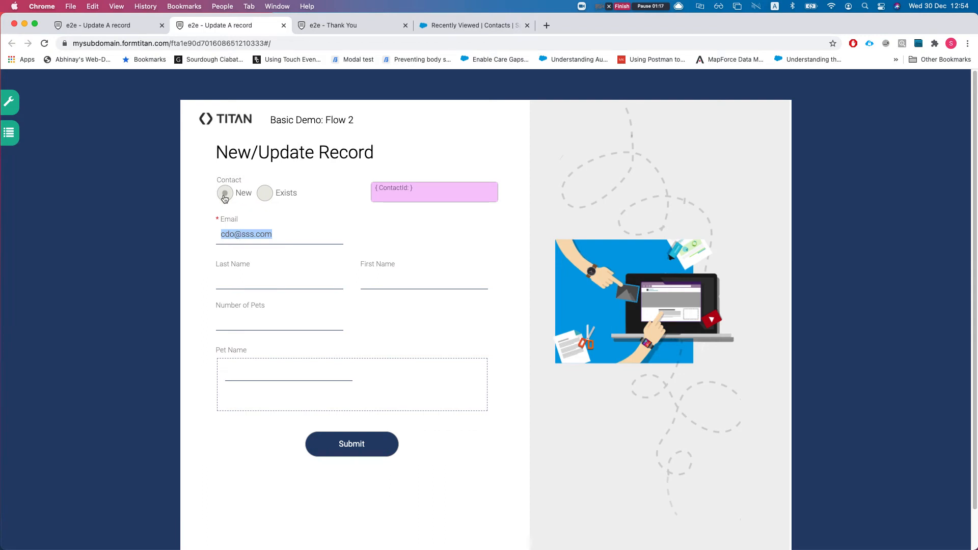
Step: Fill Last Name 'sdfdsf' and First Name 'sdfsdf', then select the Number of Pets field
{"action": "left_click", "coordinate": [263, 281]}
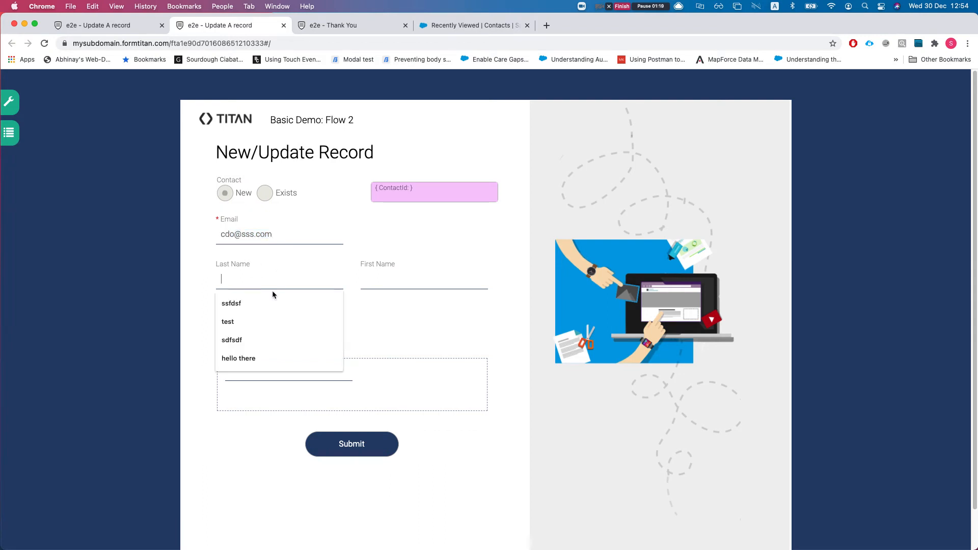
{"action": "type", "text": "sdfdsf"}
{"action": "key", "text": "Tab"}
{"action": "type", "text": "sdfsdf"}
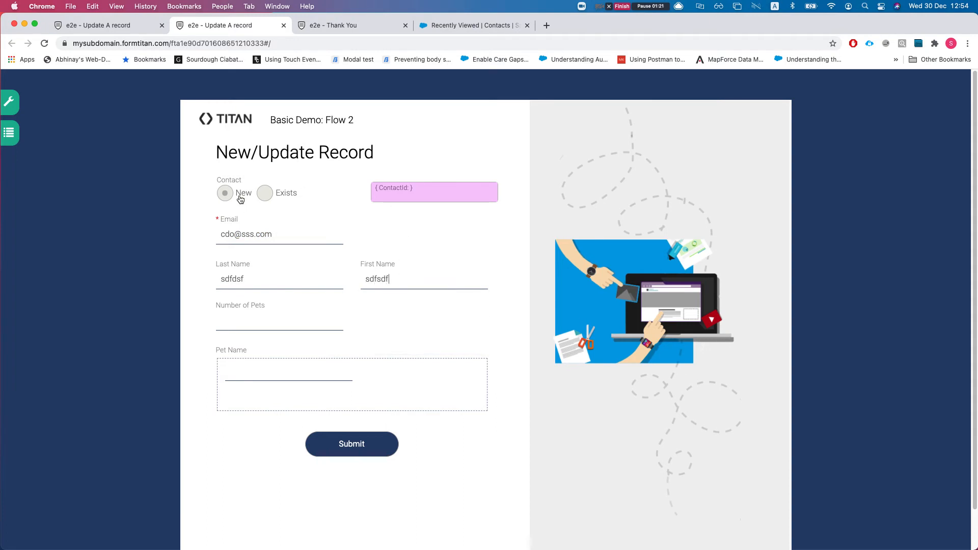
{"action": "left_click", "coordinate": [277, 318]}
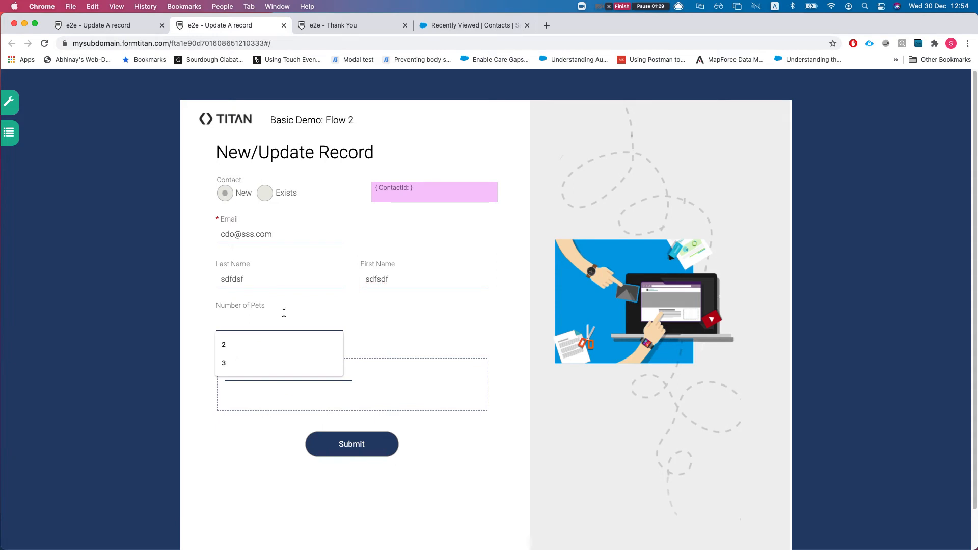
{"action": "left_click", "coordinate": [204, 403]}
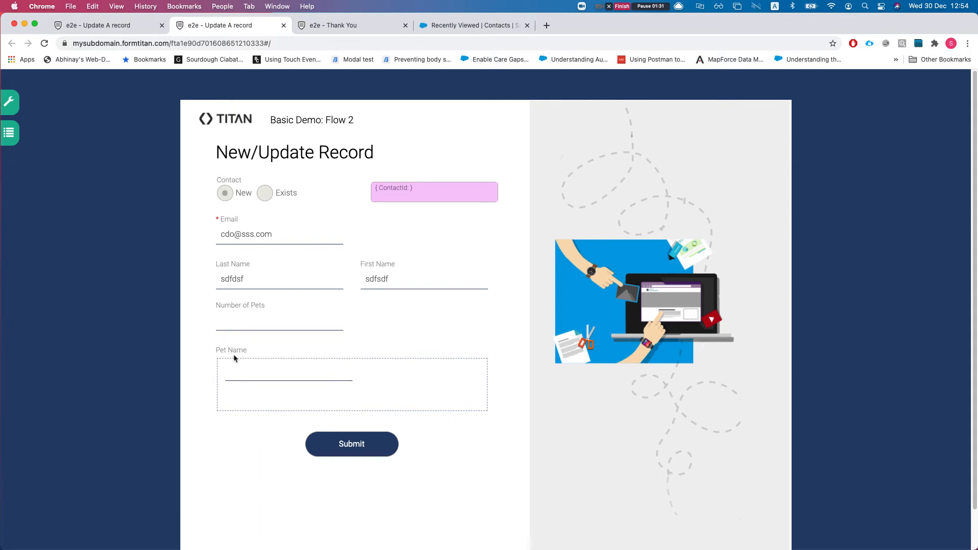
{"action": "left_click", "coordinate": [245, 322]}
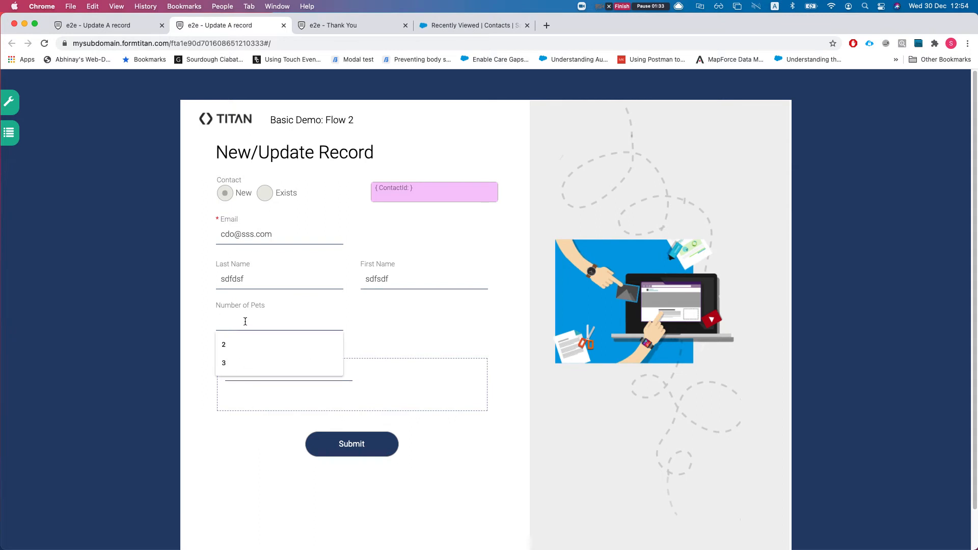
Step: Set Number of Pets to 4, then change it to 2
{"action": "type", "text": "4"}
{"action": "scroll", "coordinate": [265, 373], "scroll_direction": "down", "scroll_amount": 2}
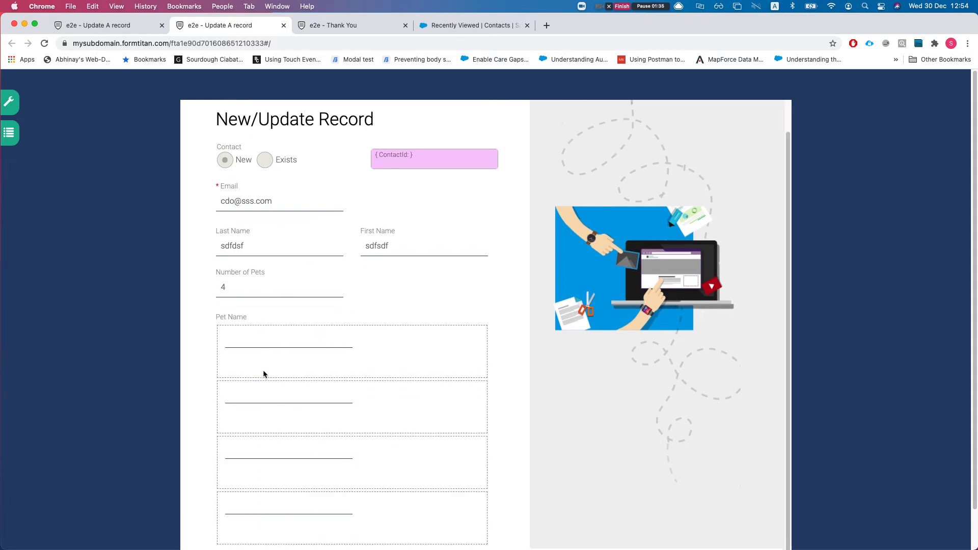
{"action": "scroll", "coordinate": [308, 467], "scroll_direction": "down", "scroll_amount": 2}
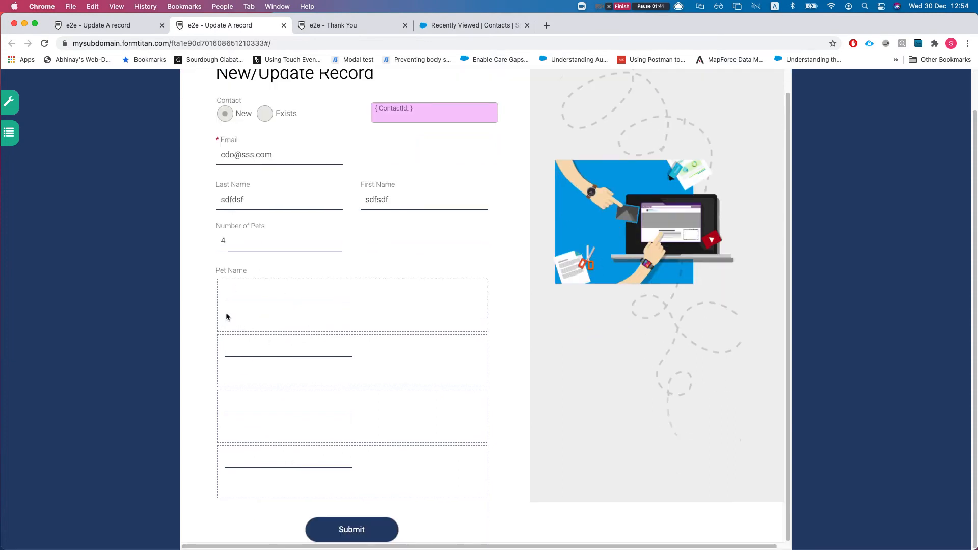
{"action": "left_click", "coordinate": [243, 247]}
{"action": "key", "text": "BackSpace"}
{"action": "type", "text": "2"}
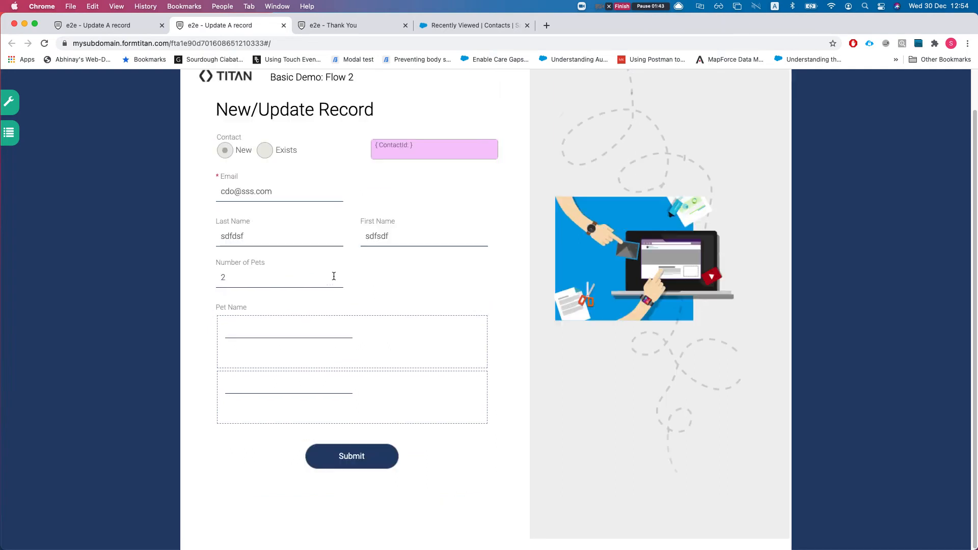
Step: Name the two pets 'sdf' and '21321', then return to the editor tab
{"action": "left_click", "coordinate": [305, 324]}
{"action": "type", "text": "sdf"}
{"action": "left_click", "coordinate": [277, 380]}
{"action": "type", "text": "21321"}
{"action": "left_click", "coordinate": [117, 30]}
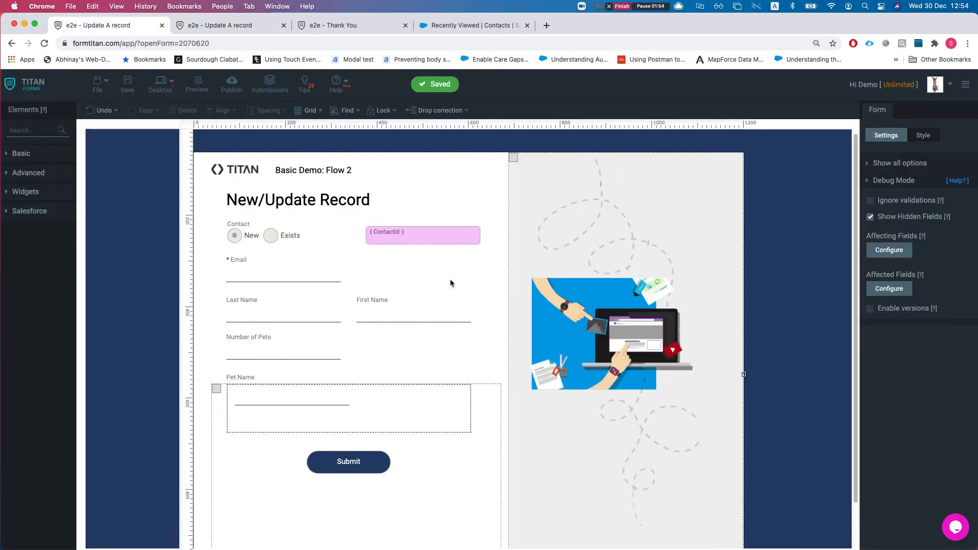
Step: Open the Salesforce integration settings and edit the 'Get contact by email' lookup
{"action": "left_click", "coordinate": [889, 181]}
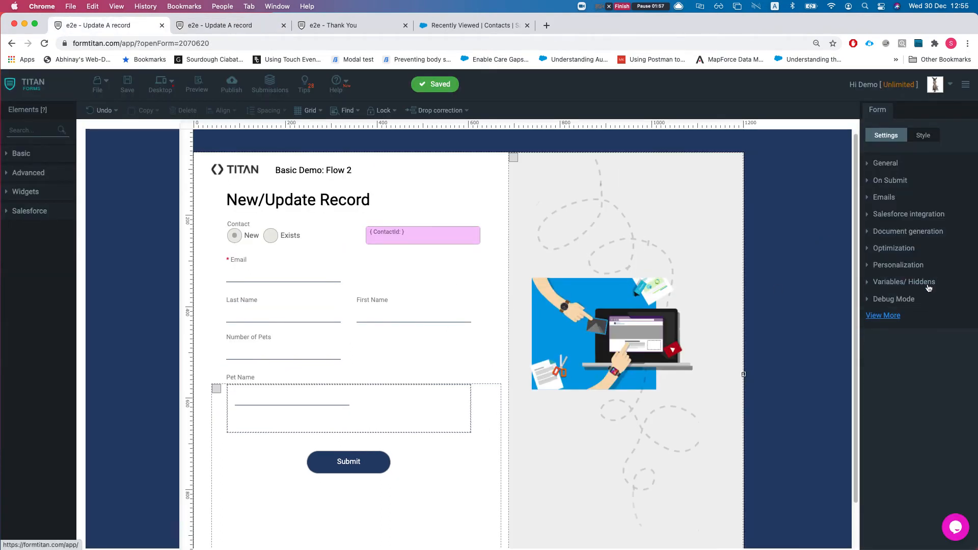
{"action": "left_click", "coordinate": [913, 215]}
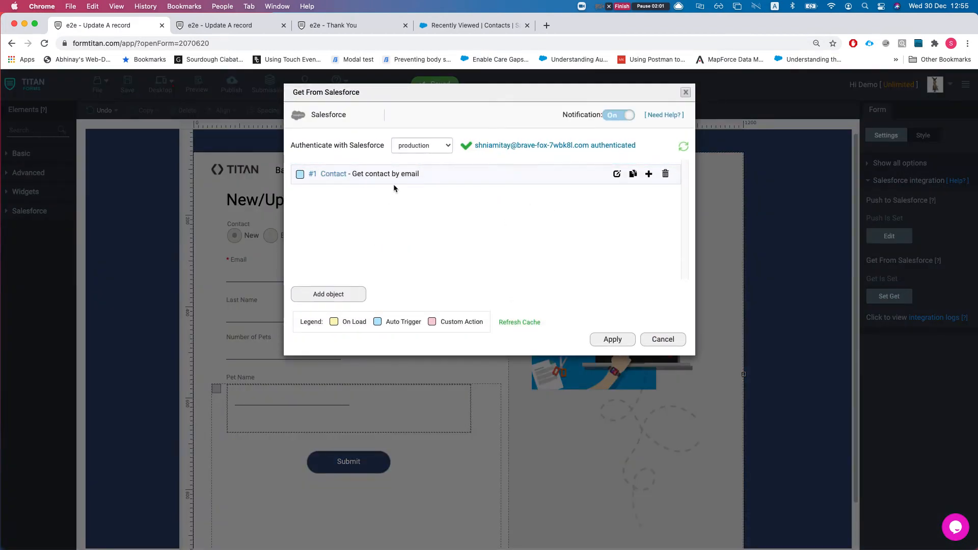
{"action": "left_click", "coordinate": [617, 173]}
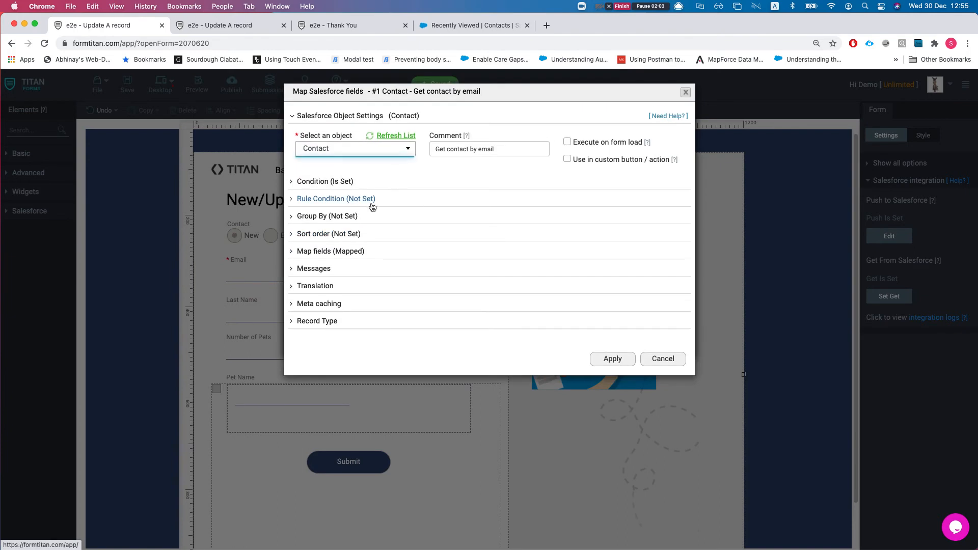
Step: Confirm the lookup's condition matches Salesforce Email equals the form's Email
{"action": "left_click", "coordinate": [331, 183]}
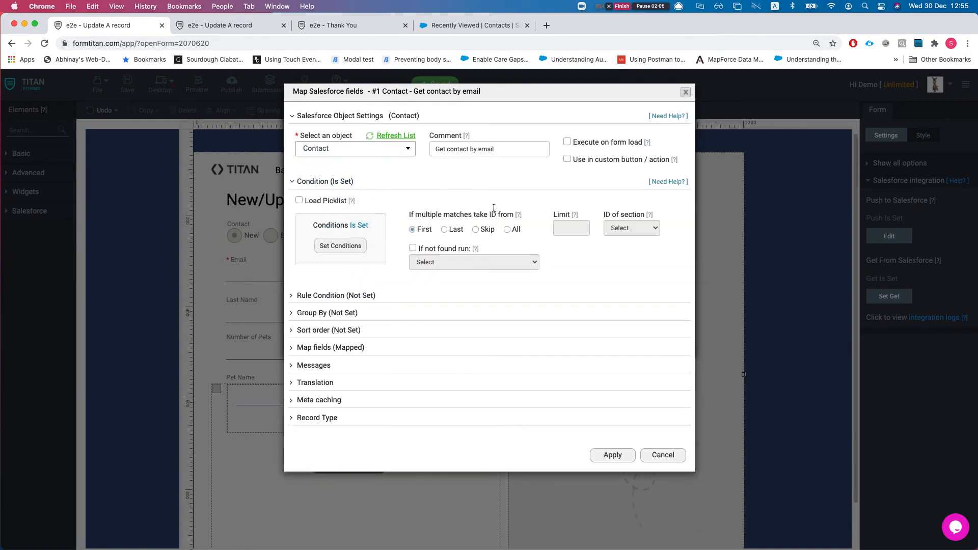
{"action": "left_click", "coordinate": [340, 246]}
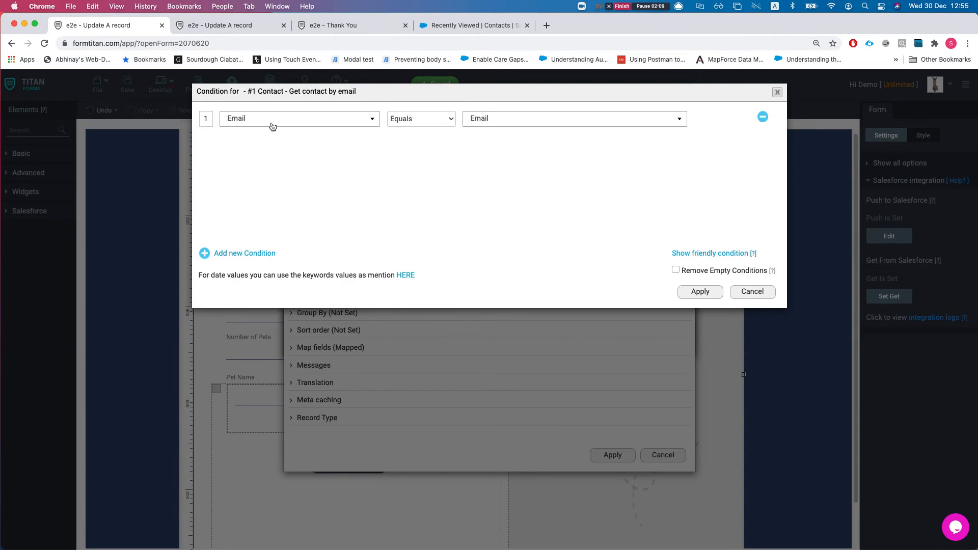
{"action": "left_click", "coordinate": [273, 123]}
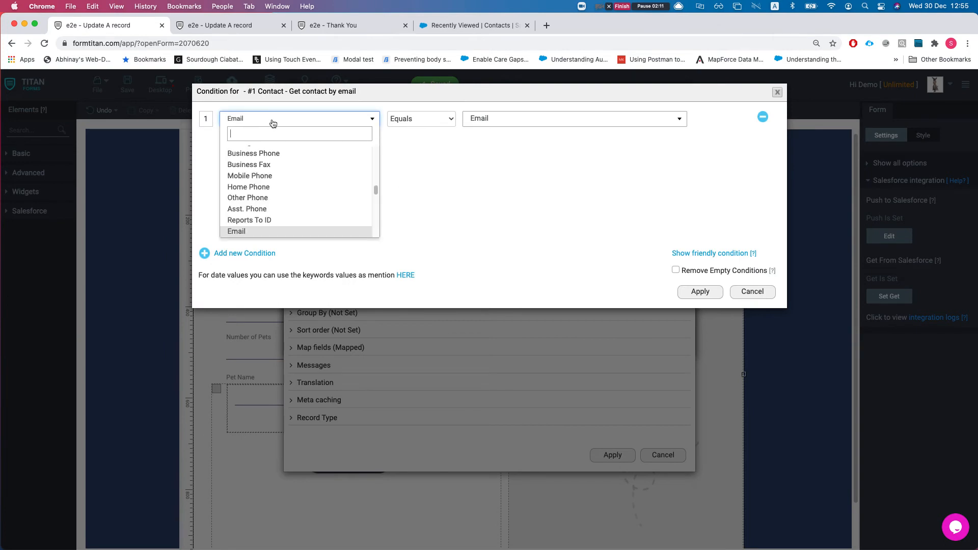
{"action": "left_click", "coordinate": [501, 184]}
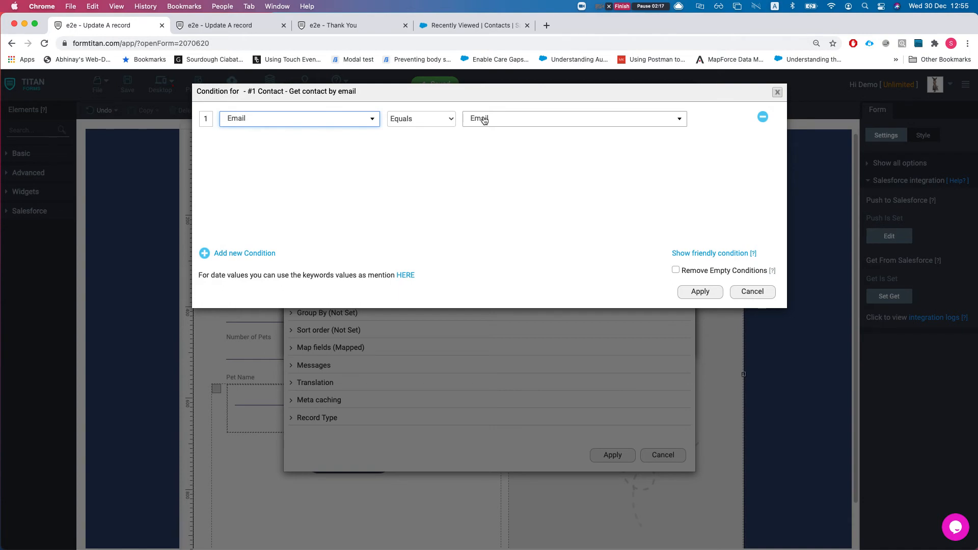
{"action": "left_click", "coordinate": [744, 291]}
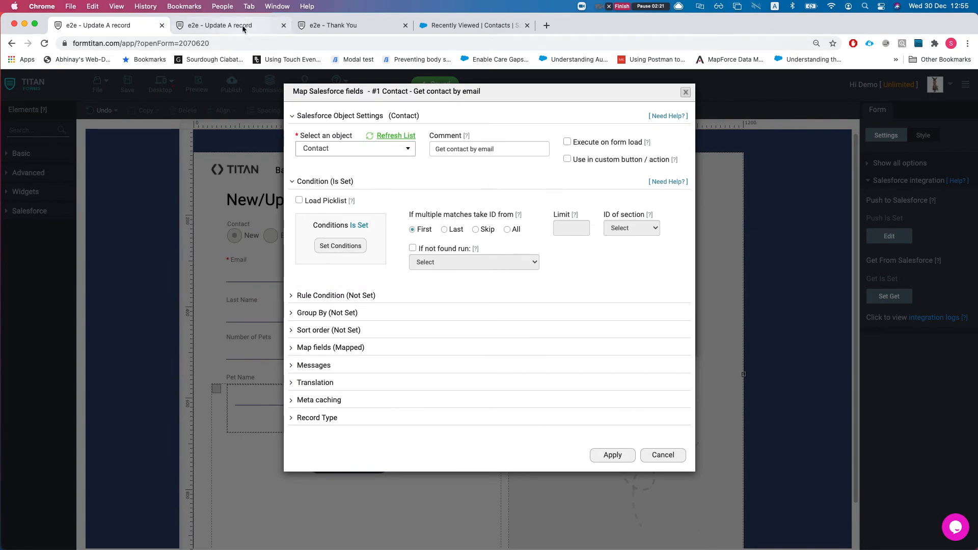
Step: Insert the missing dot before 'com' in the test e-mail, then return to the editor tab
{"action": "left_click", "coordinate": [219, 25]}
{"action": "left_click", "coordinate": [270, 244]}
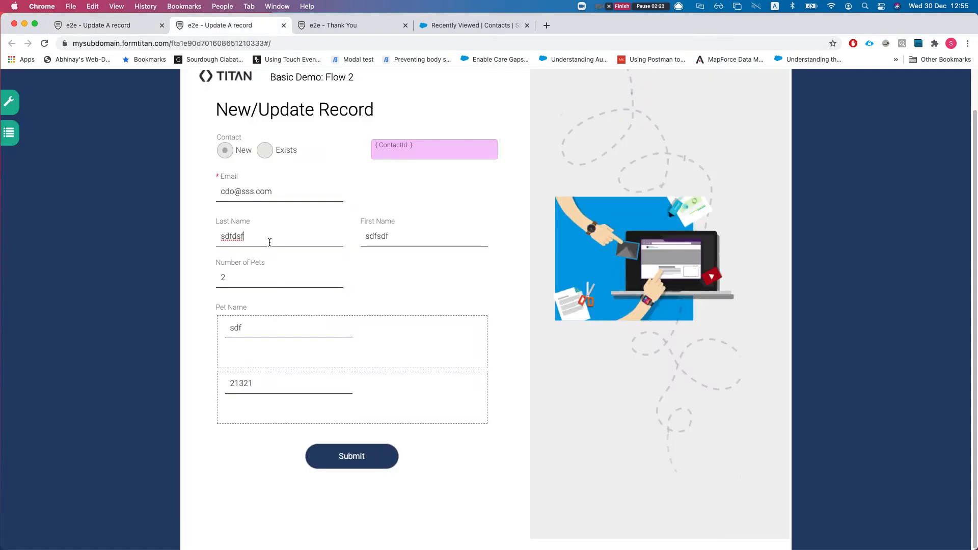
{"action": "left_click", "coordinate": [254, 194]}
{"action": "key", "text": "BackSpace"}
{"action": "type", "text": "s"}
{"action": "left_click", "coordinate": [269, 240]}
{"action": "triple_click", "coordinate": [251, 193]}
{"action": "left_click", "coordinate": [260, 193]}
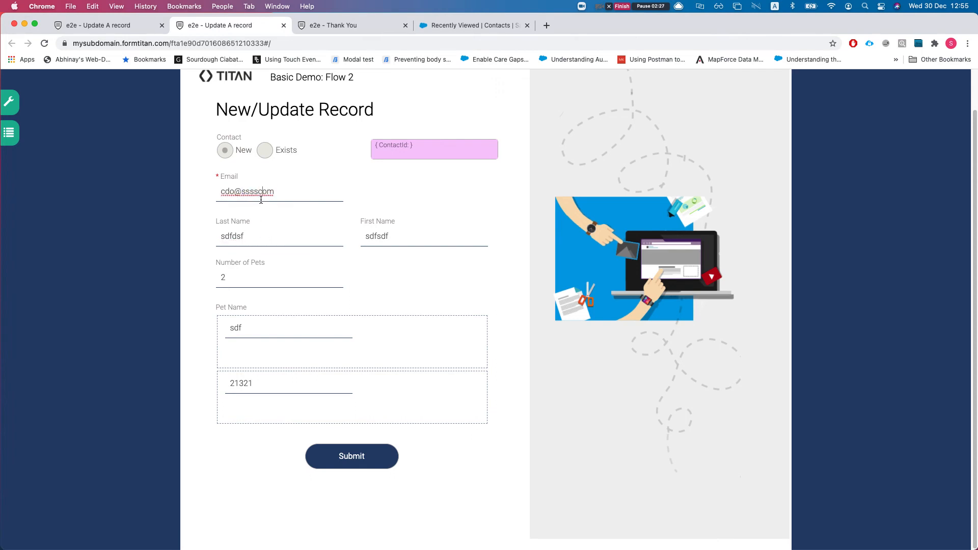
{"action": "type", "text": "."}
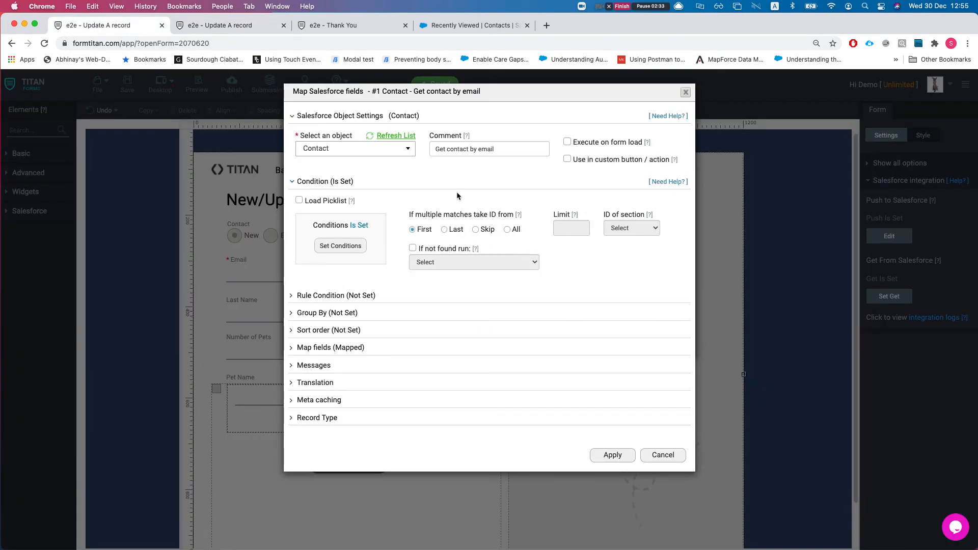
{"action": "left_click", "coordinate": [95, 25]}
Step: Add then remove a second lookup condition, cancelling both dialogs to keep Email equals Email
{"action": "left_click", "coordinate": [351, 244]}
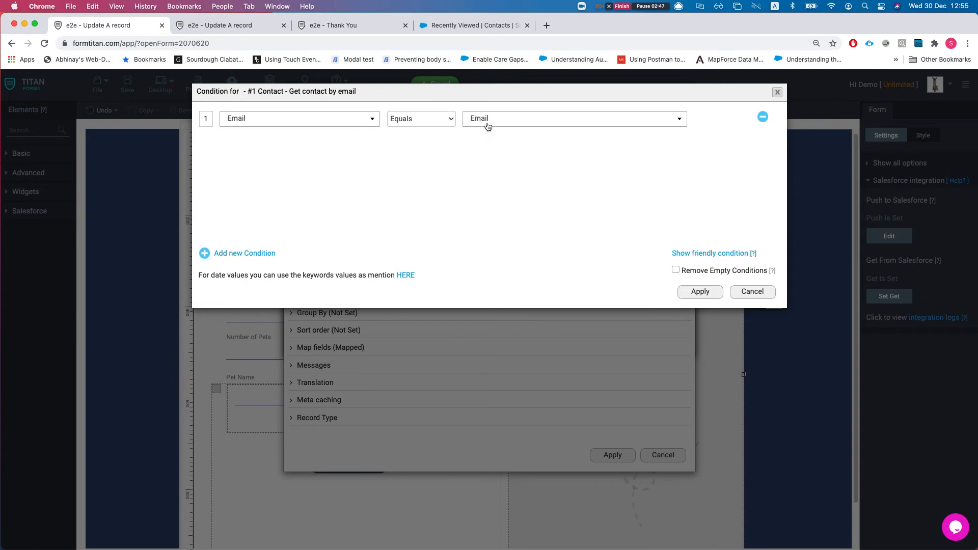
{"action": "left_click", "coordinate": [240, 253]}
{"action": "left_click", "coordinate": [273, 144]}
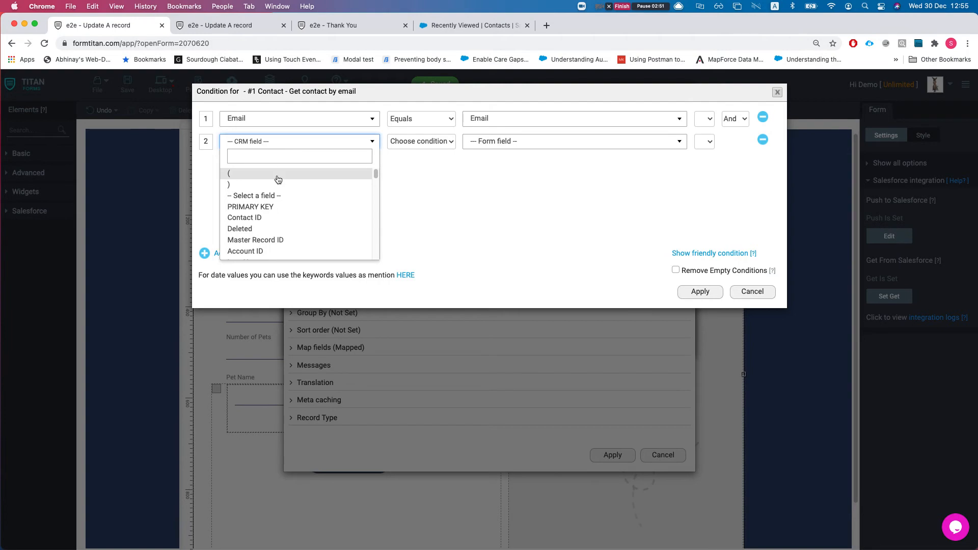
{"action": "left_click", "coordinate": [463, 166]}
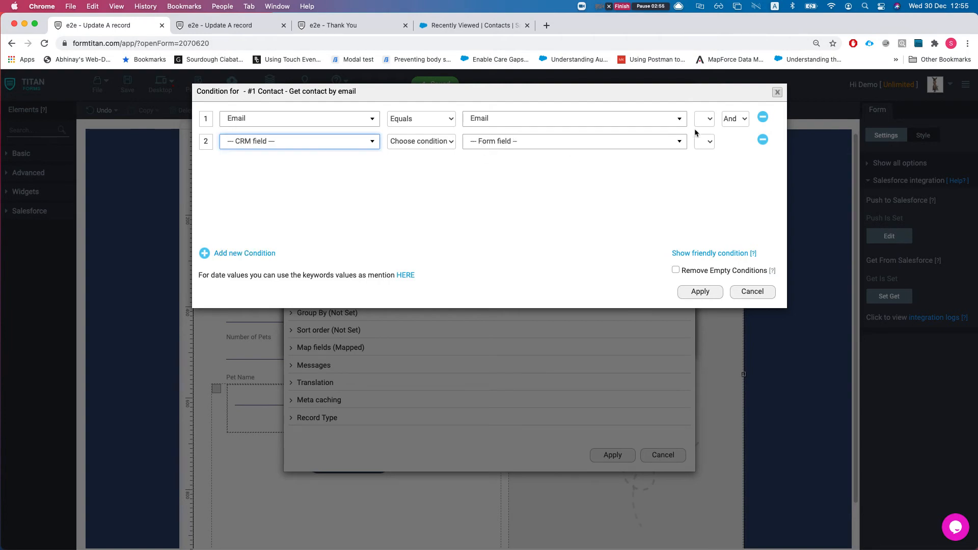
{"action": "left_click", "coordinate": [763, 140]}
{"action": "left_click", "coordinate": [753, 291]}
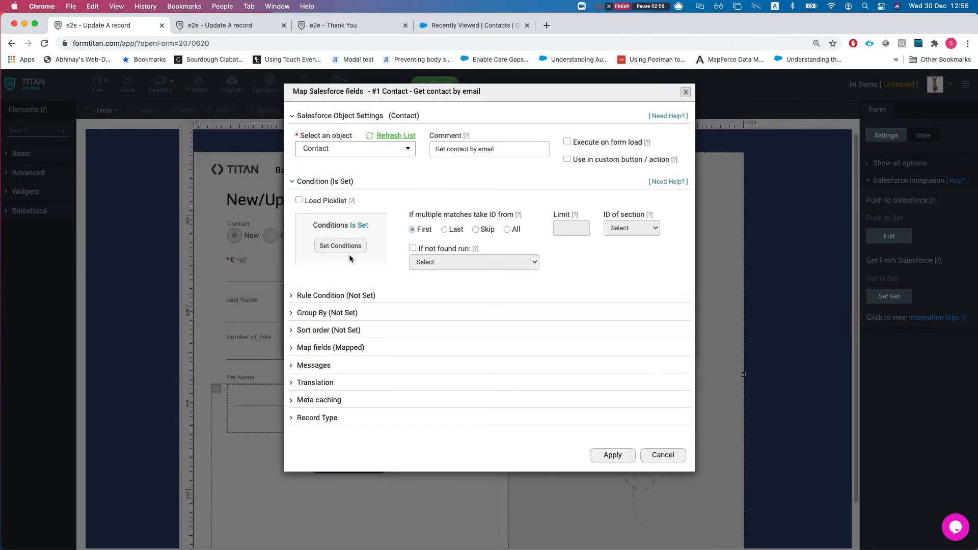
{"action": "left_click", "coordinate": [662, 455]}
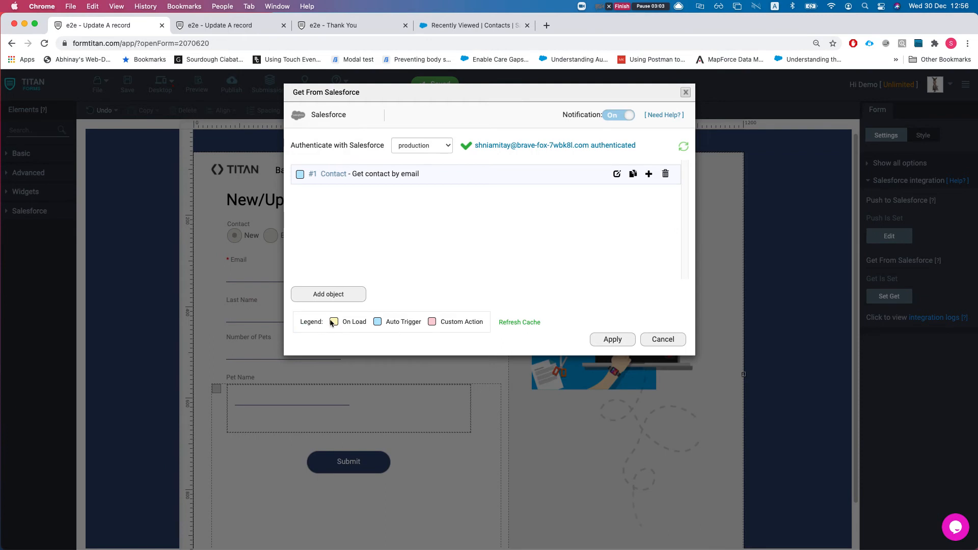
Step: Open the contact lookup's field mapping table filtered to show only mapped fields
{"action": "left_click_drag", "start_coordinate": [343, 322], "coordinate": [483, 324]}
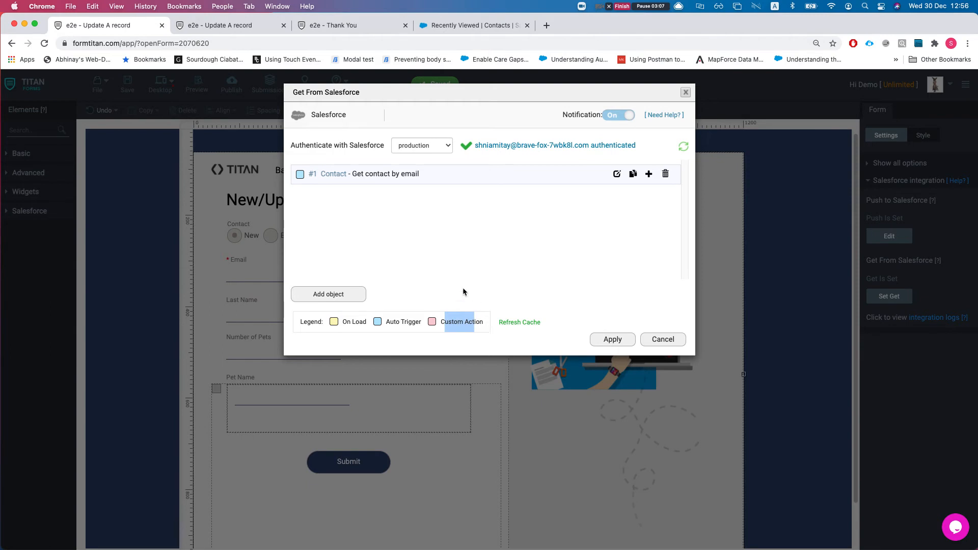
{"action": "left_click", "coordinate": [484, 232]}
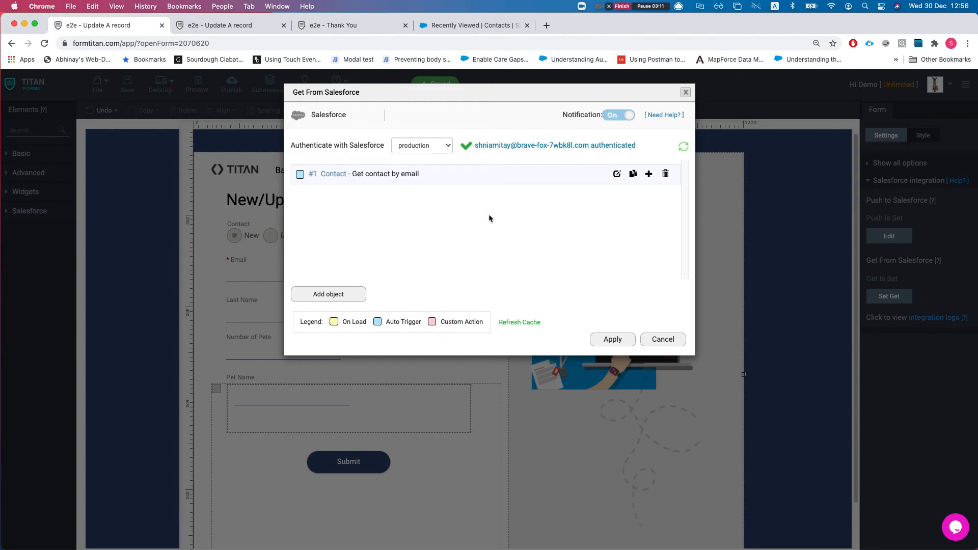
{"action": "left_click", "coordinate": [616, 173]}
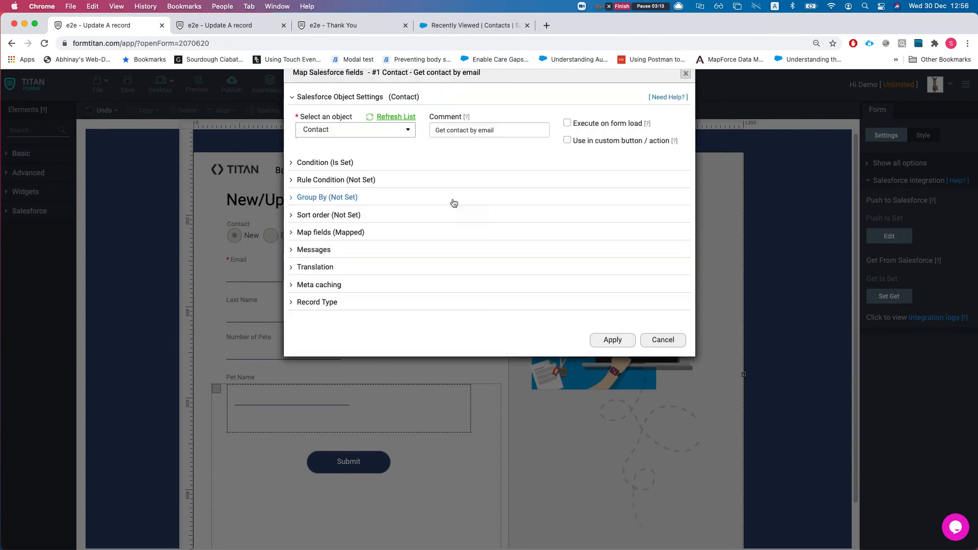
{"action": "left_click", "coordinate": [339, 253]}
{"action": "left_click", "coordinate": [337, 302]}
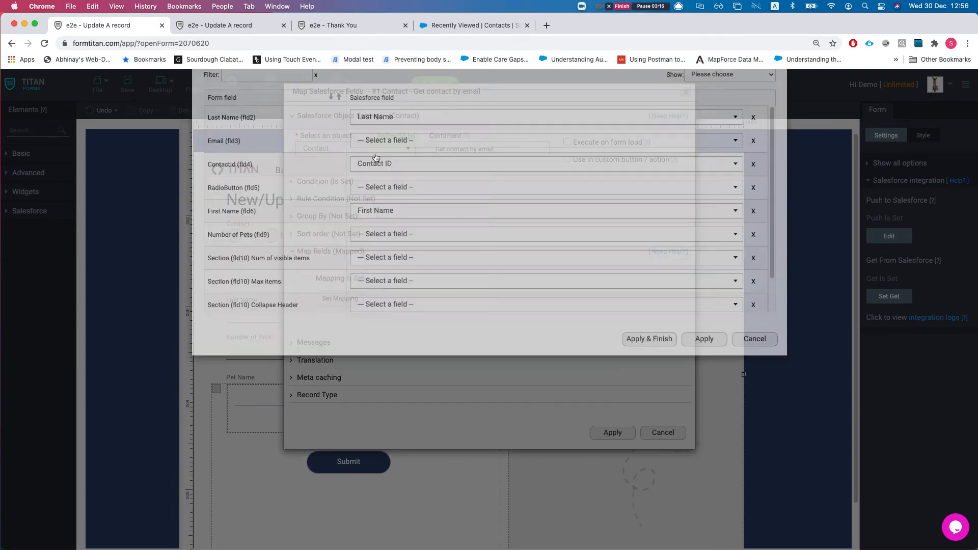
{"action": "left_click", "coordinate": [730, 122]}
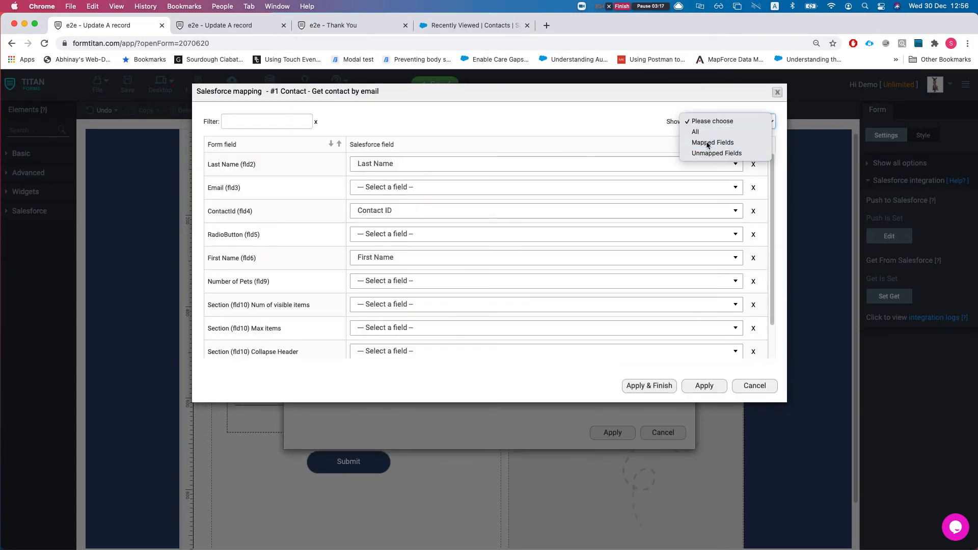
{"action": "left_click", "coordinate": [713, 139]}
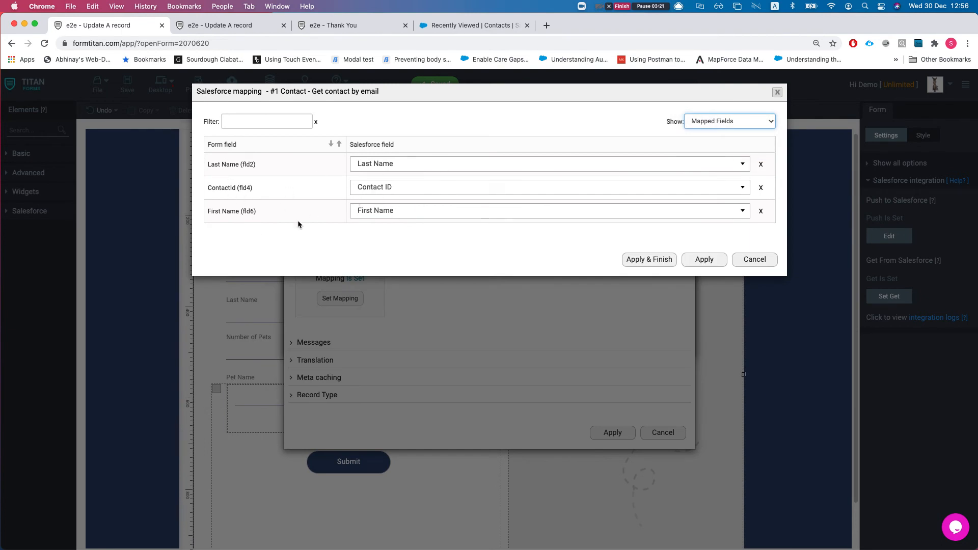
Step: Note the First Name mapping, then cancel every Salesforce dialog back to the form editor
{"action": "left_click_drag", "start_coordinate": [219, 211], "coordinate": [250, 212]}
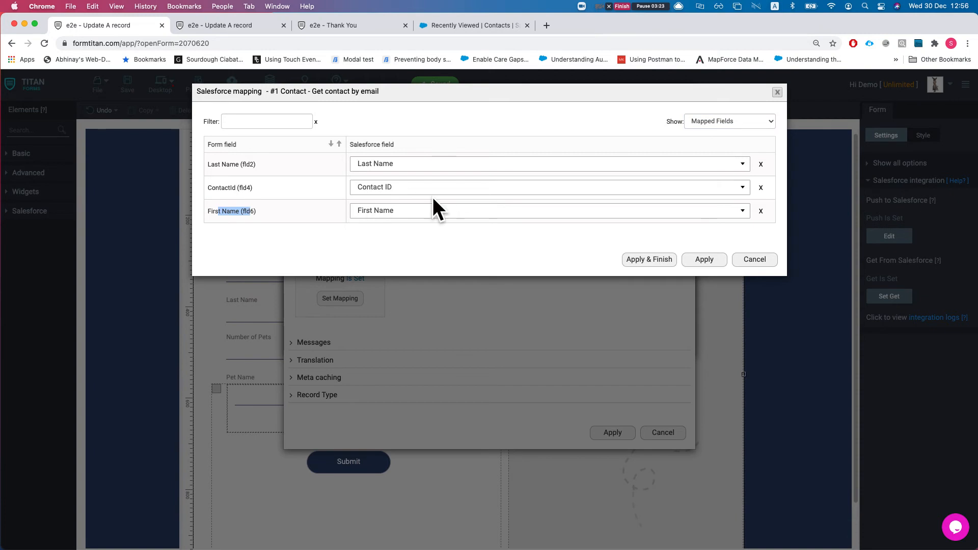
{"action": "left_click", "coordinate": [509, 256]}
{"action": "left_click", "coordinate": [754, 260]}
{"action": "left_click", "coordinate": [667, 431]}
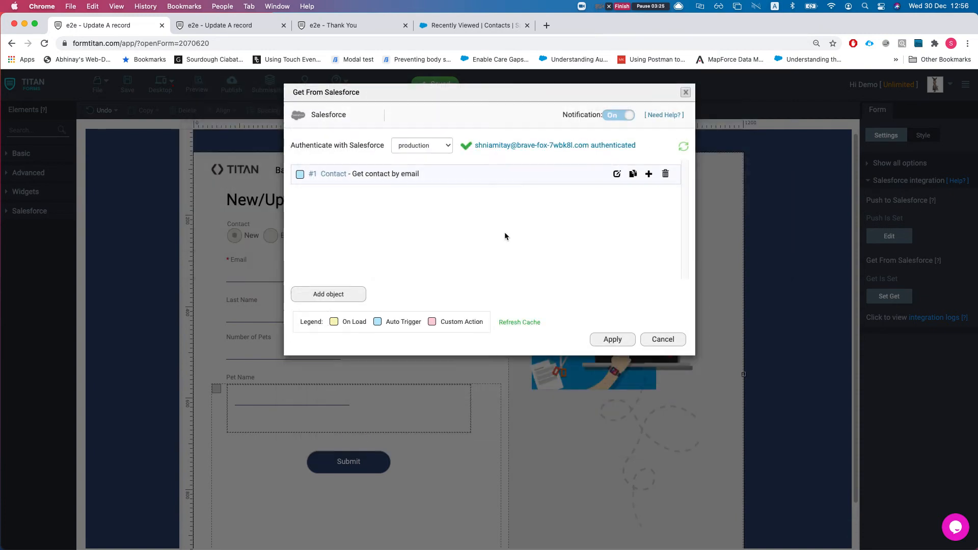
{"action": "left_click", "coordinate": [657, 338]}
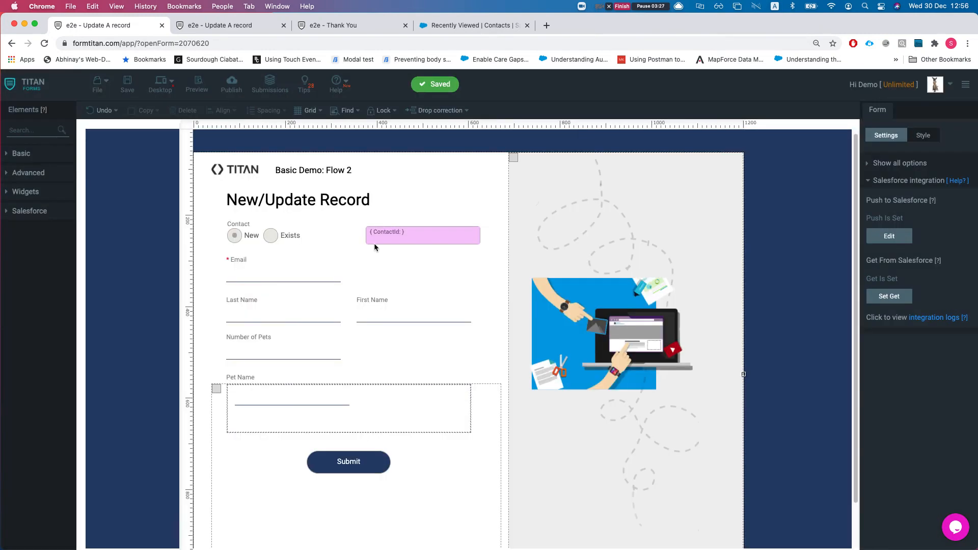
Step: Edit the '#1 Contact (update)' step under Push to Salesforce
{"action": "left_click", "coordinate": [900, 236]}
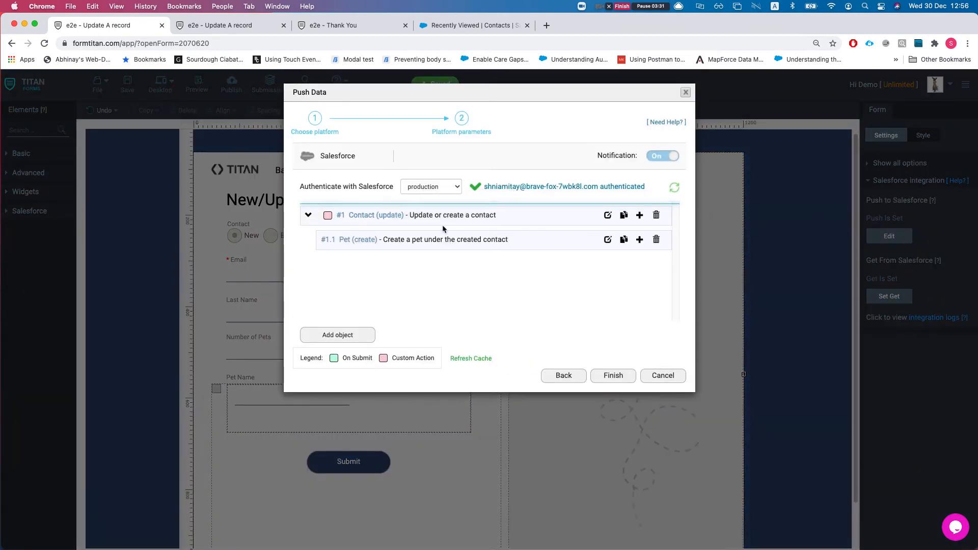
{"action": "left_click", "coordinate": [607, 215]}
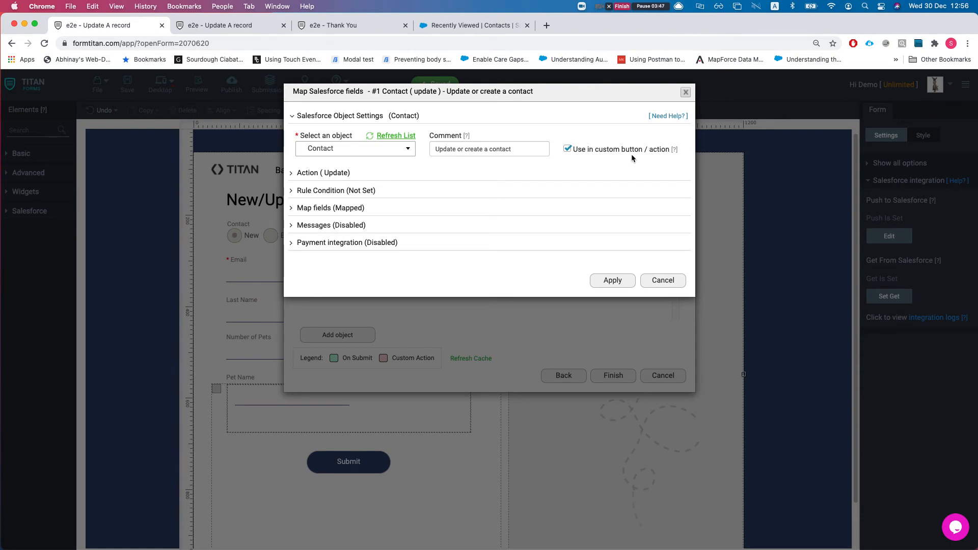
Step: Expand Action (Update), noting Create when no match is found, and open its Set Conditions
{"action": "left_click", "coordinate": [337, 173]}
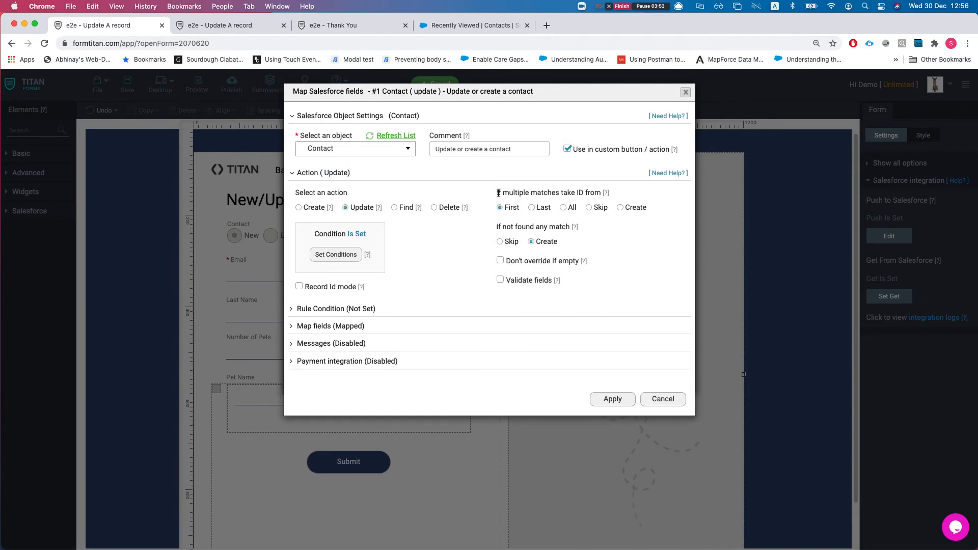
{"action": "left_click_drag", "start_coordinate": [494, 226], "coordinate": [562, 233]}
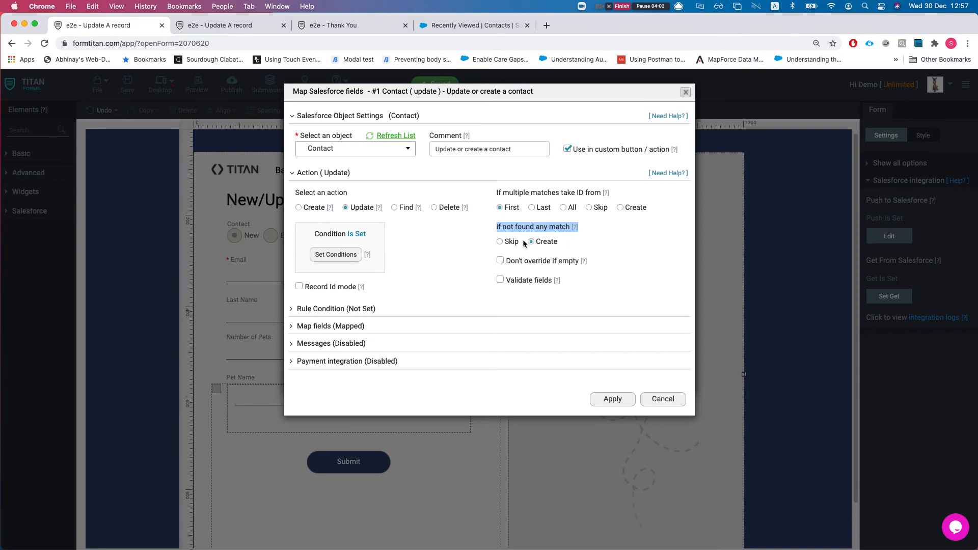
{"action": "left_click", "coordinate": [338, 255]}
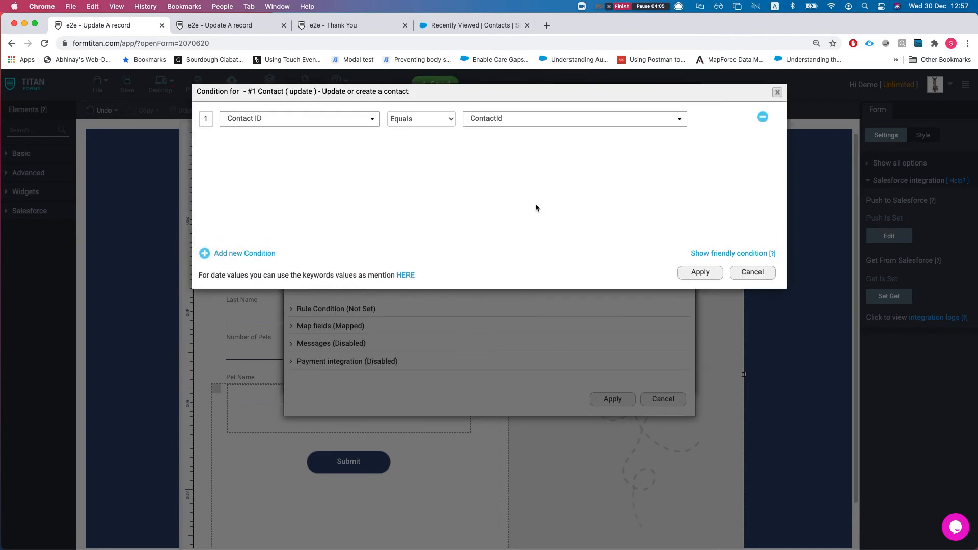
Step: Leave Contact ID equals ContactId unchanged, then open the Map fields mapping table
{"action": "left_click", "coordinate": [295, 128]}
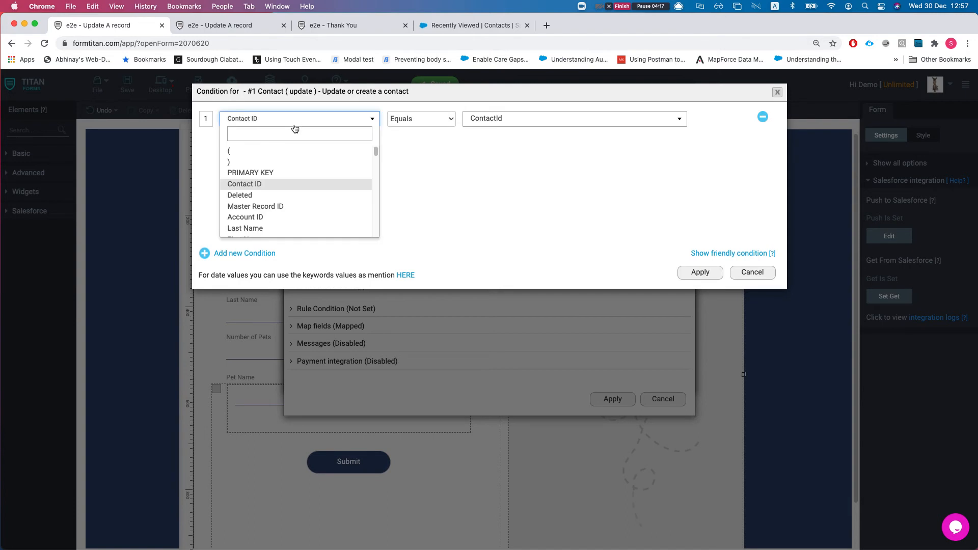
{"action": "left_click", "coordinate": [262, 184]}
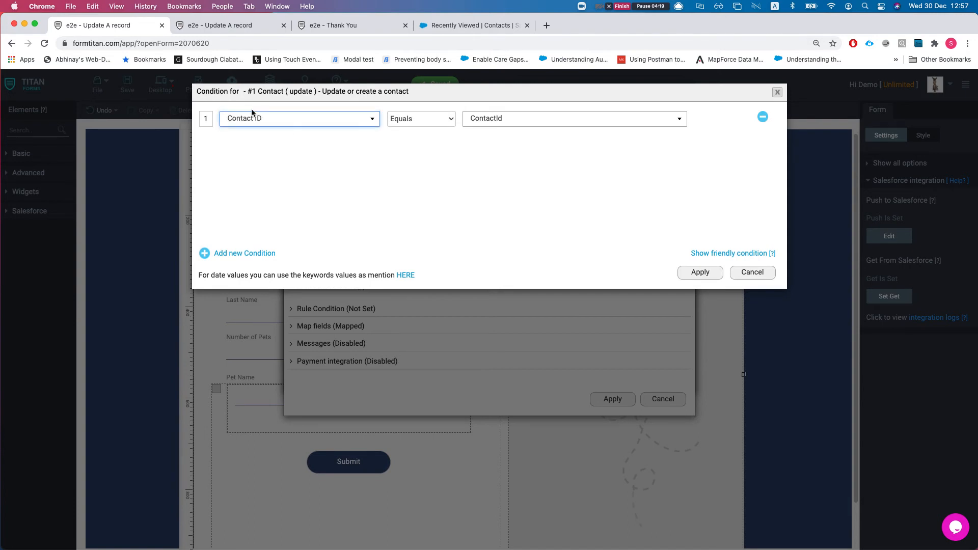
{"action": "left_click", "coordinate": [493, 124]}
{"action": "left_click", "coordinate": [393, 205]}
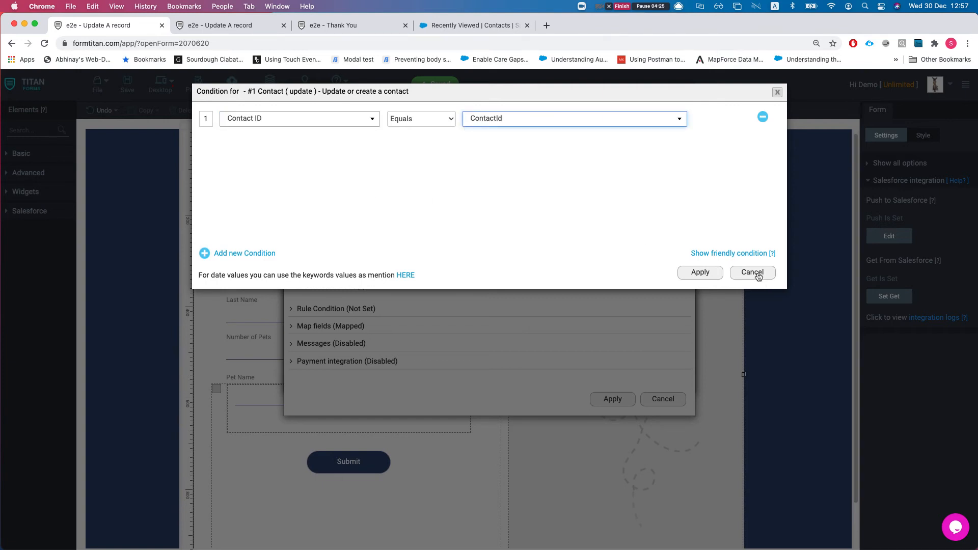
{"action": "left_click", "coordinate": [754, 274]}
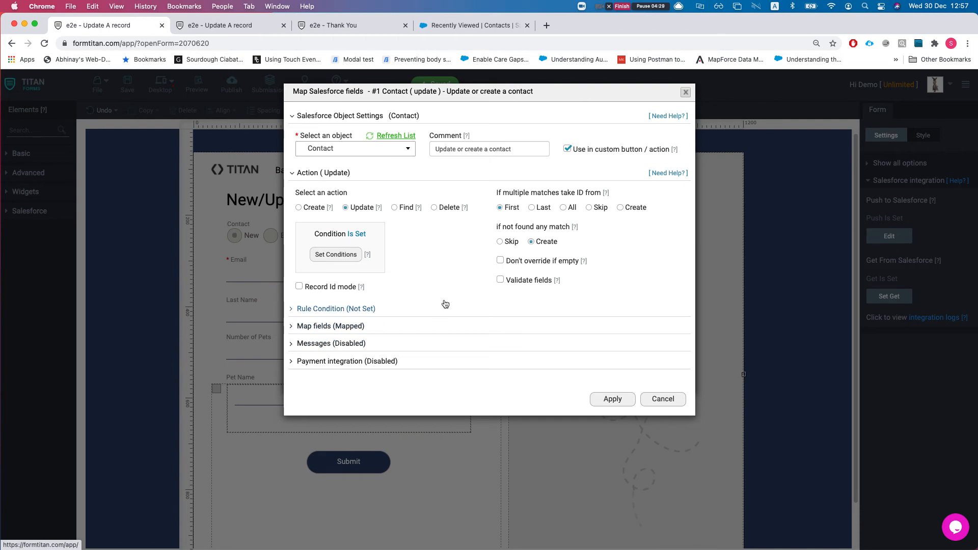
{"action": "left_click", "coordinate": [358, 326]}
{"action": "left_click", "coordinate": [354, 377]}
Step: Filter the contact mapping to mapped fields, review Last Name's settings, and save the Last Name, First Name and Email mapping
{"action": "left_click", "coordinate": [743, 142]}
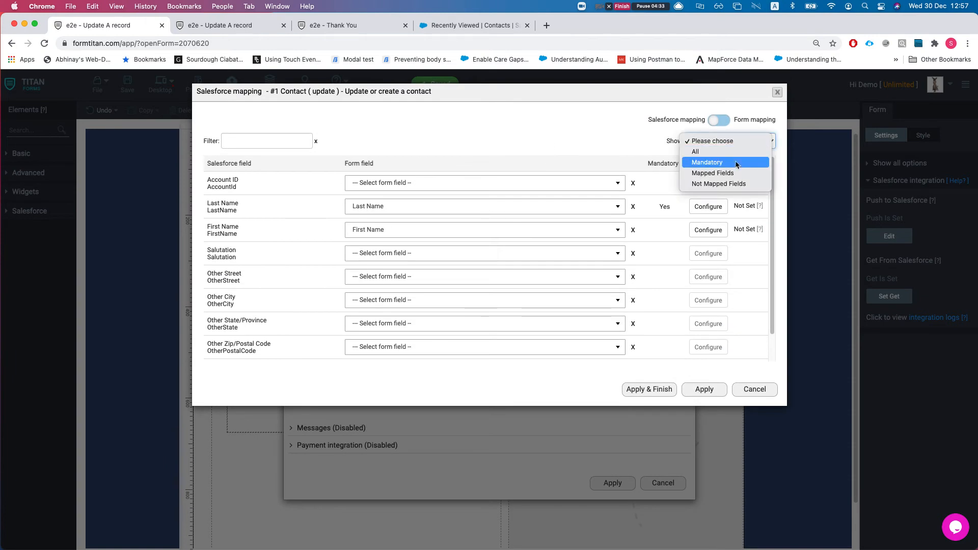
{"action": "left_click", "coordinate": [716, 163]}
{"action": "left_click", "coordinate": [729, 142]}
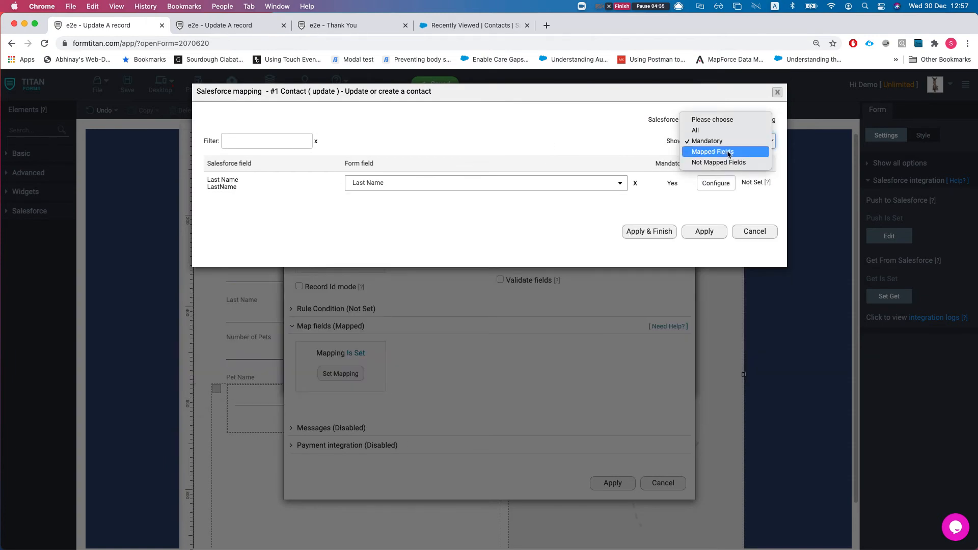
{"action": "left_click", "coordinate": [729, 153]}
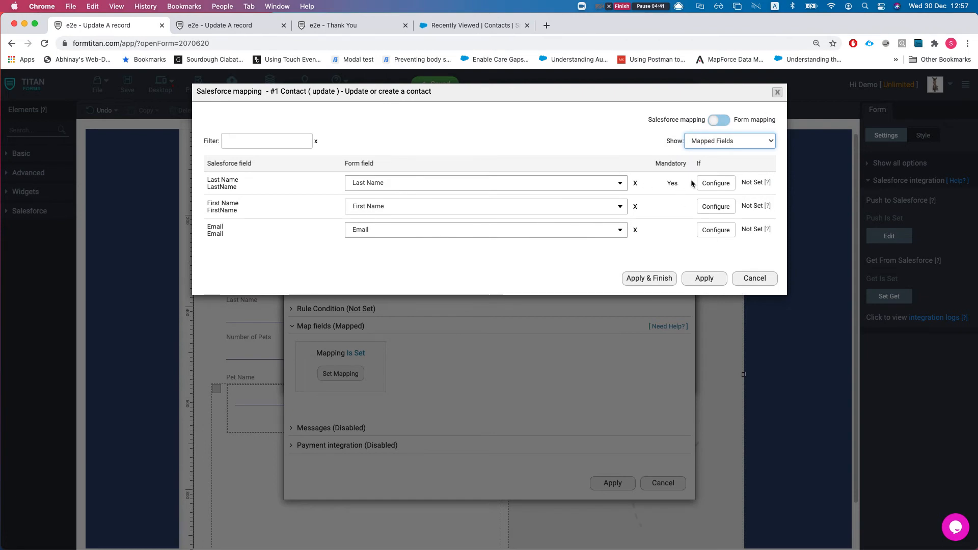
{"action": "left_click", "coordinate": [706, 184]}
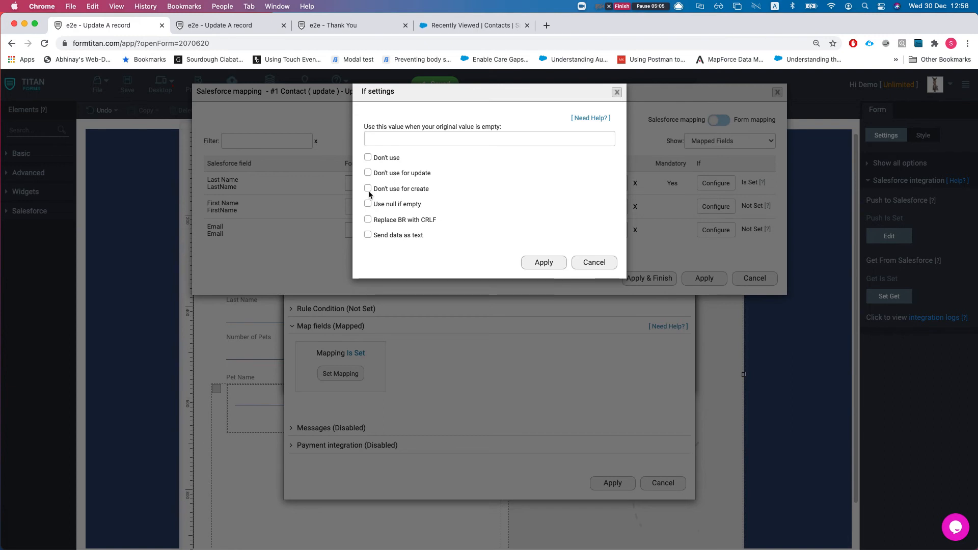
{"action": "left_click", "coordinate": [596, 263]}
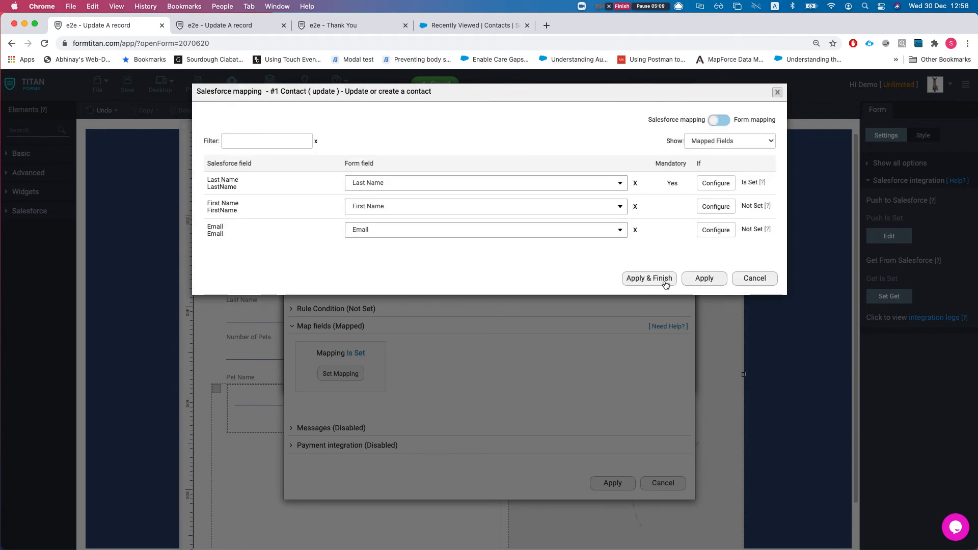
{"action": "left_click", "coordinate": [693, 282]}
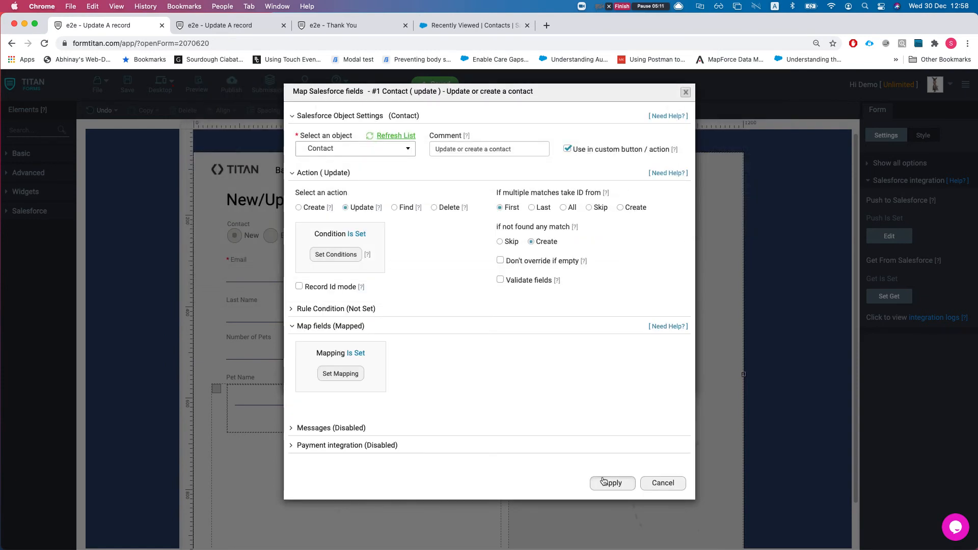
Step: Apply the Contact settings and bring up the #1.1 Pet (create) object's settings and field mapping
{"action": "left_click", "coordinate": [605, 482]}
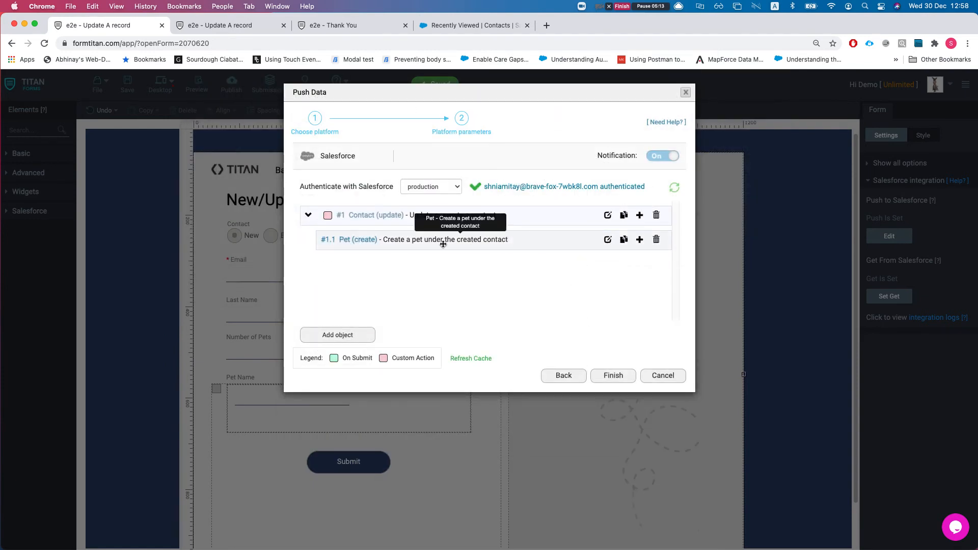
{"action": "left_click", "coordinate": [608, 241]}
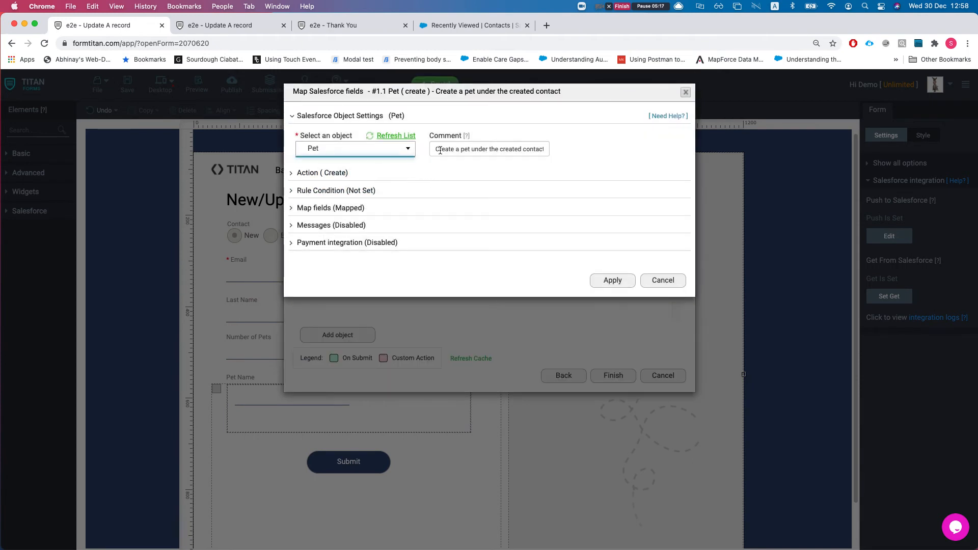
{"action": "left_click_drag", "start_coordinate": [439, 149], "coordinate": [539, 157]}
{"action": "left_click", "coordinate": [530, 152]}
{"action": "left_click", "coordinate": [663, 278]}
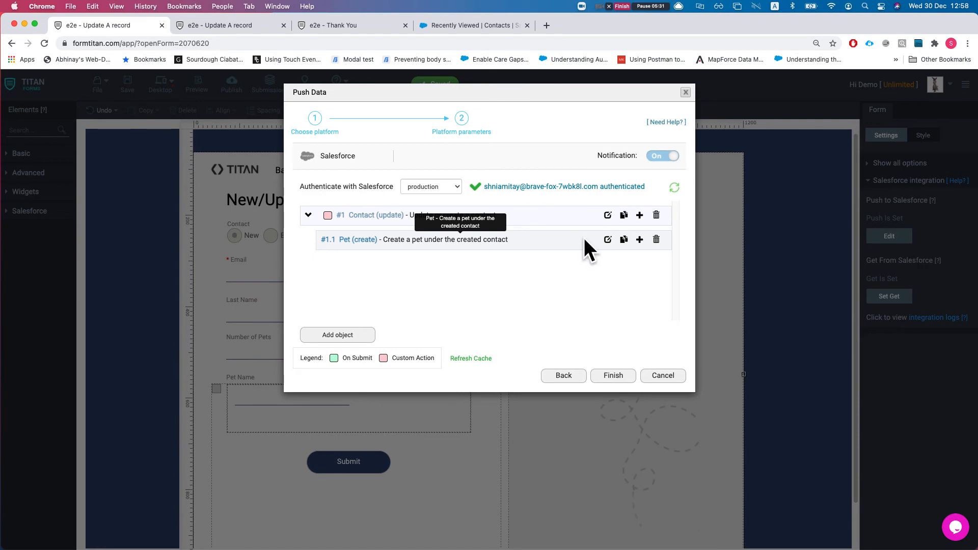
{"action": "left_click", "coordinate": [609, 239]}
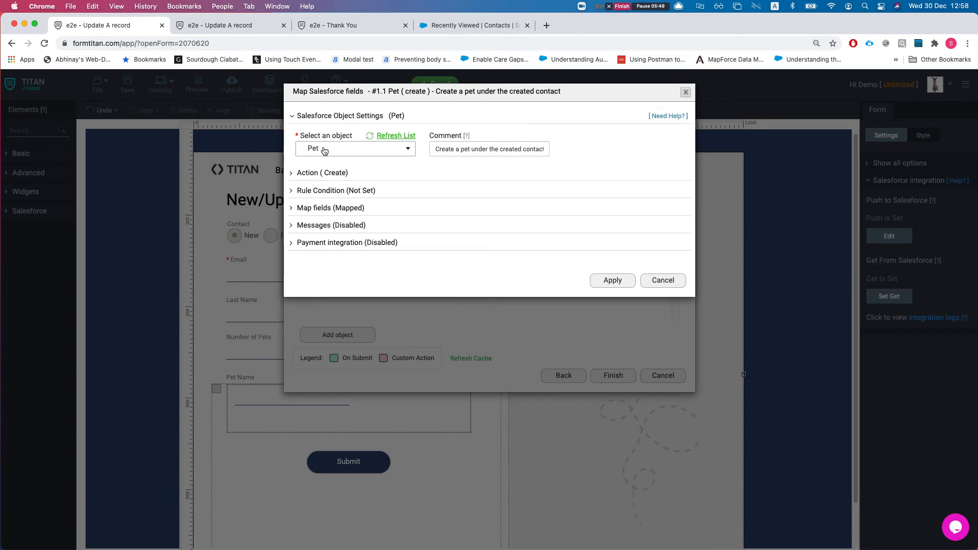
{"action": "left_click", "coordinate": [330, 207]}
Step: Open the Pet field mapping and review its Pet Name and Contact rows
{"action": "left_click", "coordinate": [332, 257]}
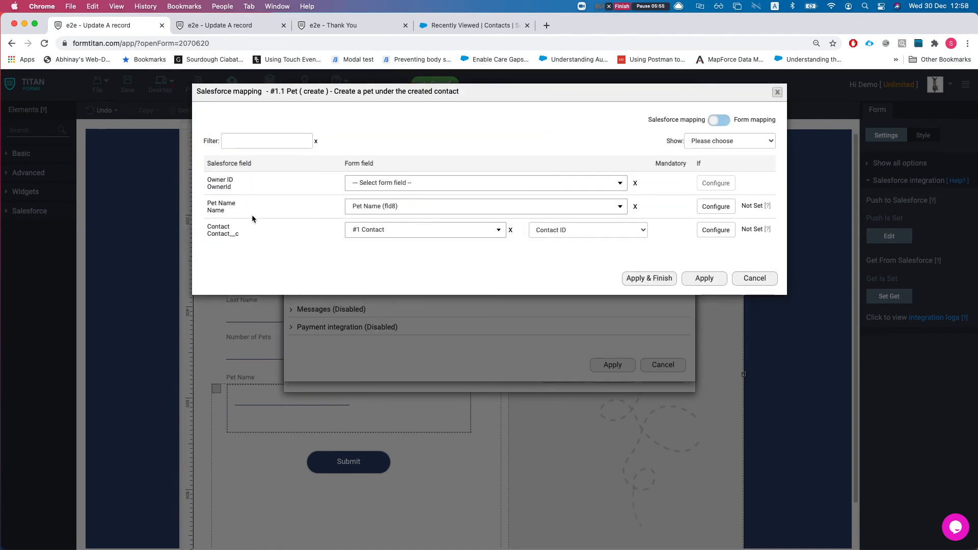
{"action": "left_click_drag", "start_coordinate": [231, 221], "coordinate": [219, 210]}
{"action": "left_click", "coordinate": [220, 210]}
{"action": "left_click_drag", "start_coordinate": [211, 225], "coordinate": [236, 235]}
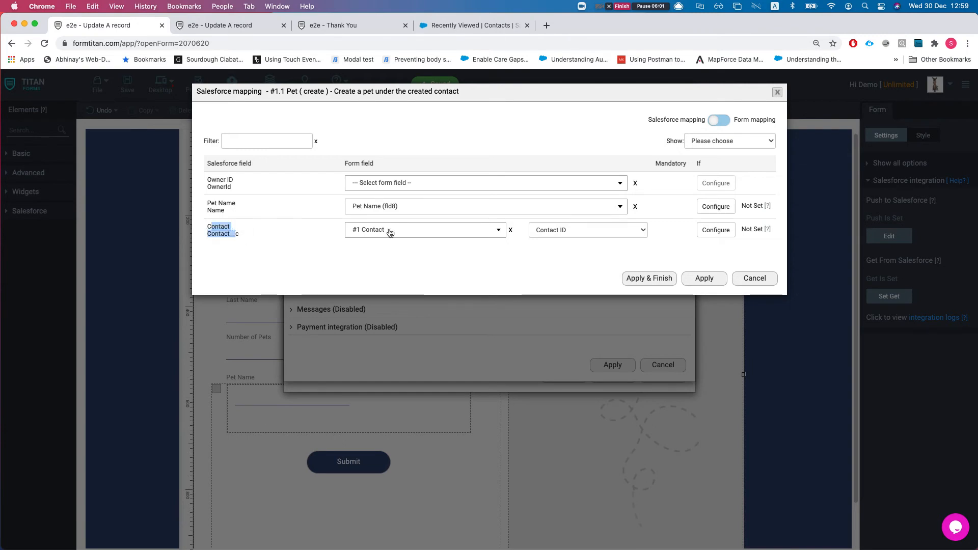
{"action": "left_click", "coordinate": [556, 246]}
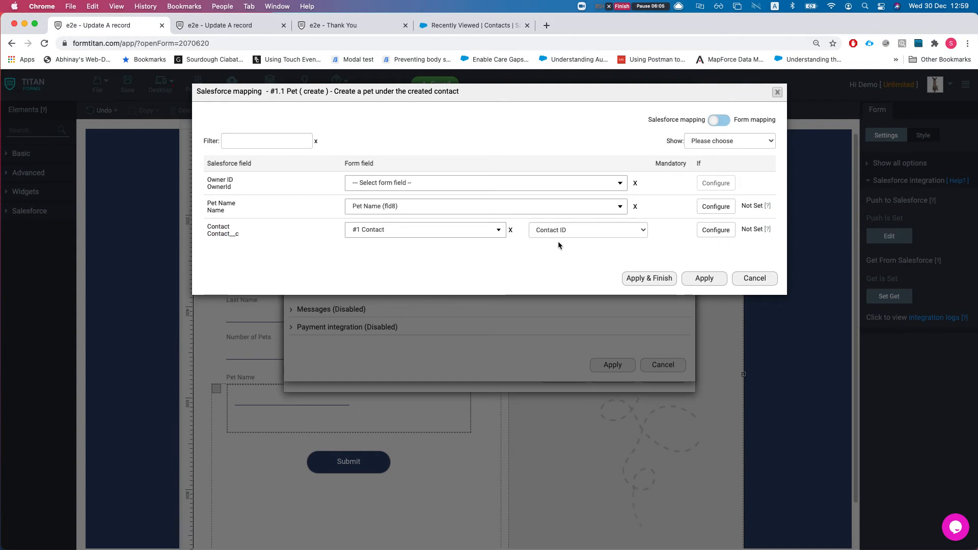
Step: Confirm Contact links to #1 Contact's Contact ID and apply the Pet mapping
{"action": "left_click", "coordinate": [428, 232]}
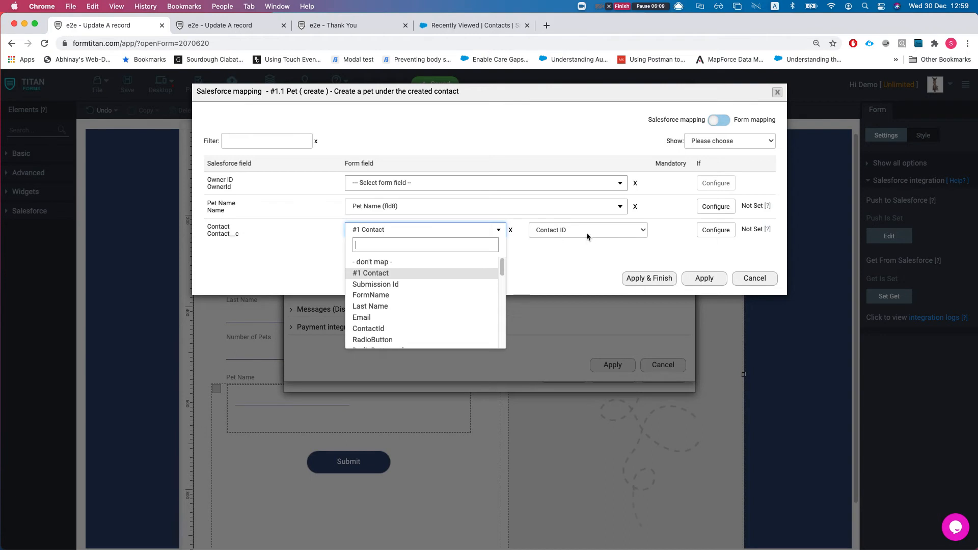
{"action": "type", "text": "contact"}
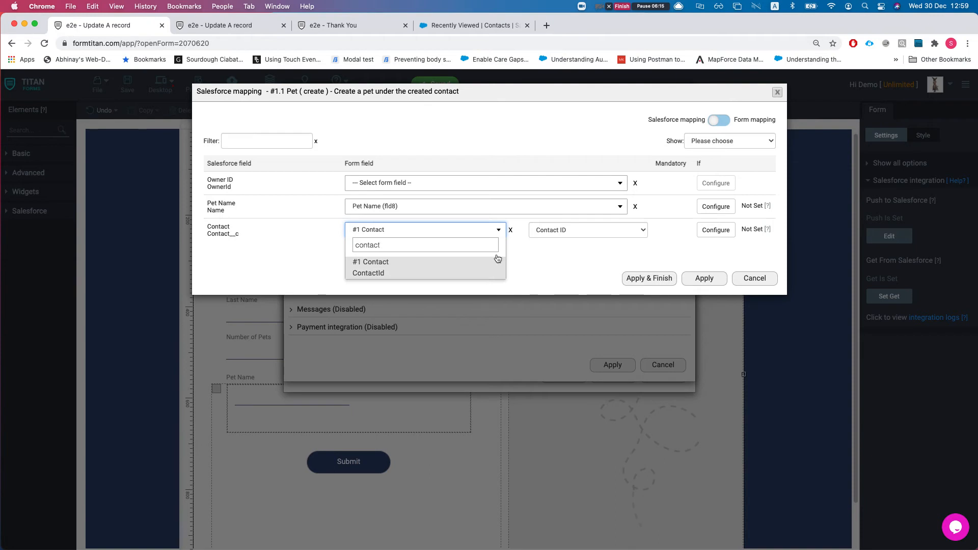
{"action": "left_click", "coordinate": [604, 248]}
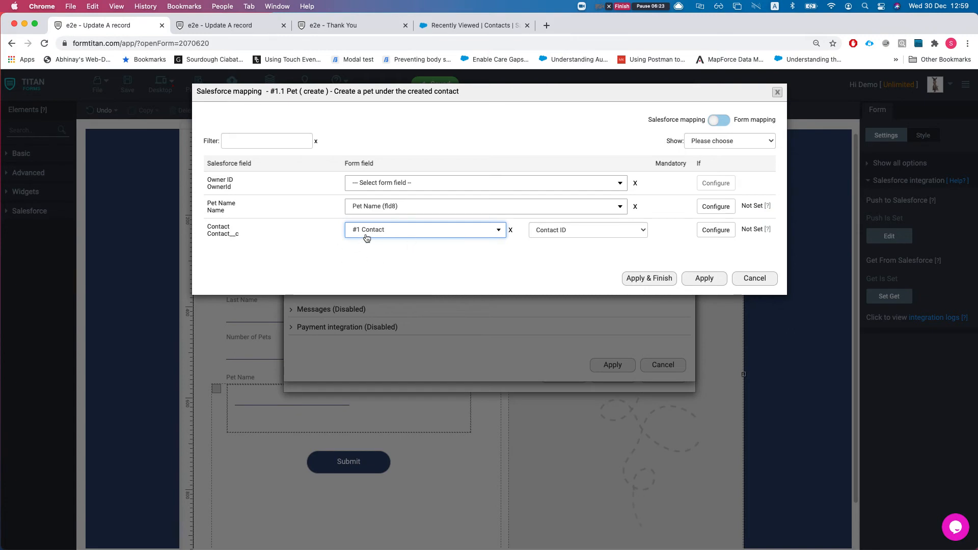
{"action": "left_click", "coordinate": [565, 232]}
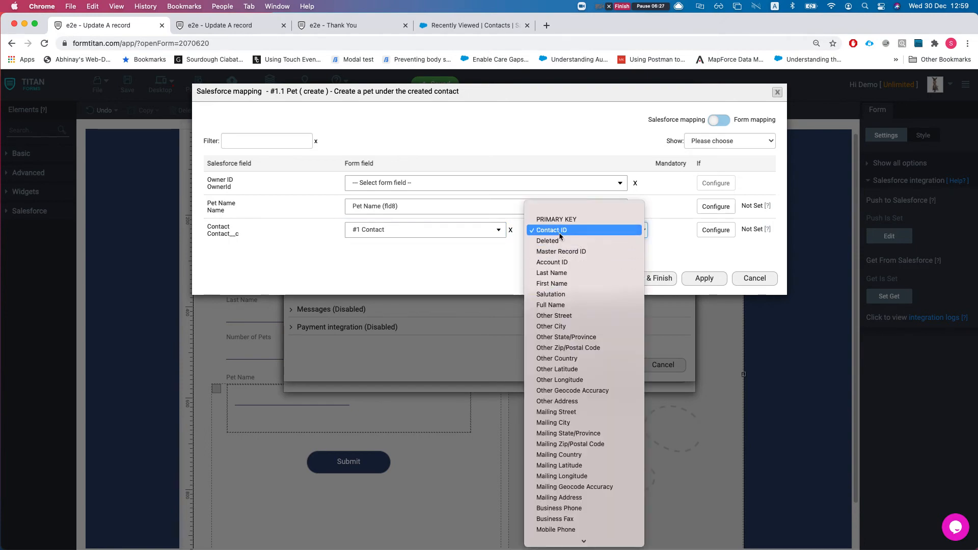
{"action": "left_click", "coordinate": [360, 243]}
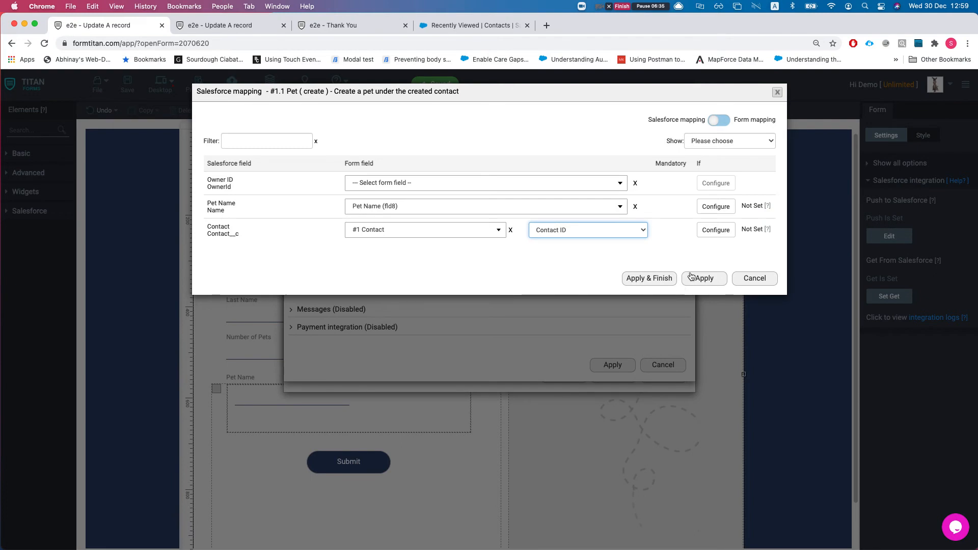
{"action": "left_click", "coordinate": [643, 278]}
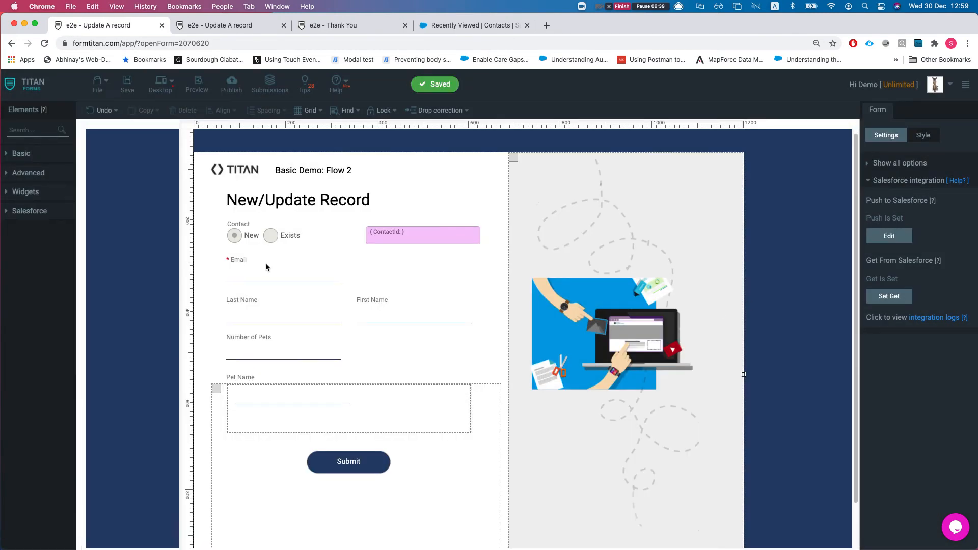
Step: Select the Contact choice field and review the ContactId conditions that set it to Exists or New
{"action": "left_click", "coordinate": [288, 240]}
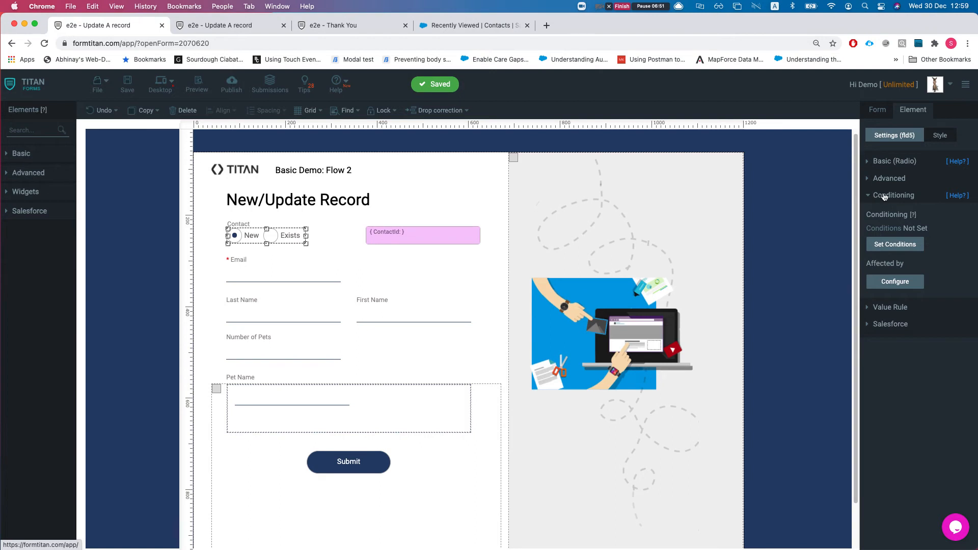
{"action": "left_click", "coordinate": [892, 285]}
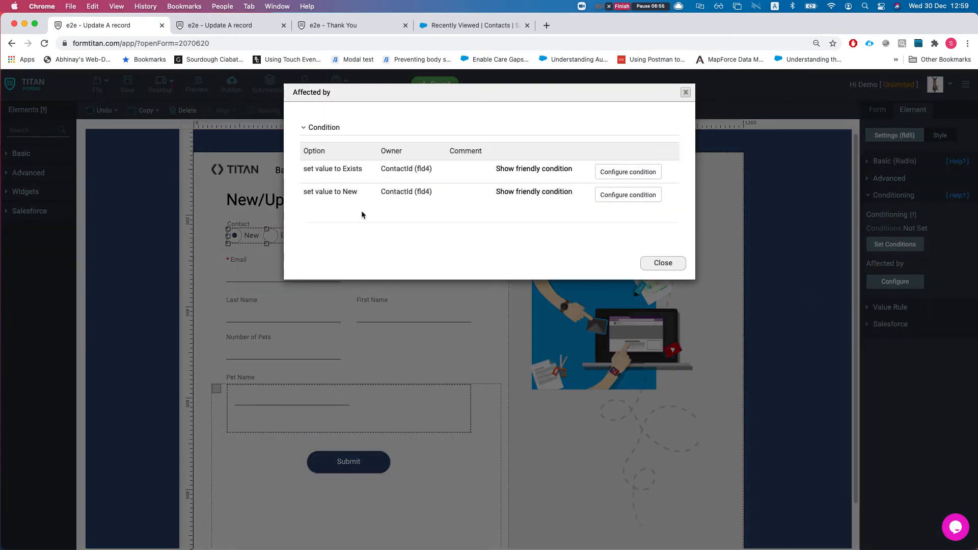
{"action": "left_click_drag", "start_coordinate": [303, 170], "coordinate": [337, 192]}
{"action": "left_click", "coordinate": [306, 170]}
{"action": "left_click_drag", "start_coordinate": [303, 169], "coordinate": [369, 174]}
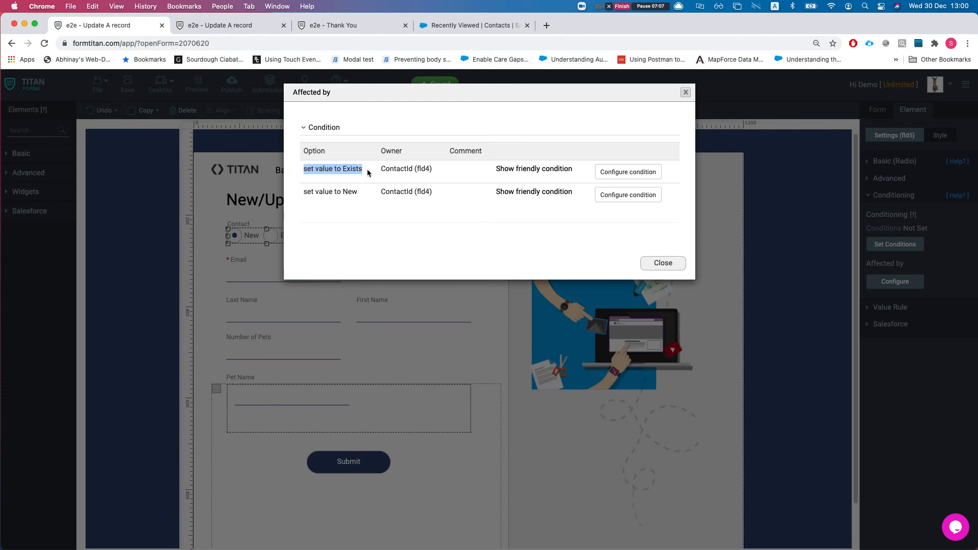
{"action": "left_click", "coordinate": [405, 170]}
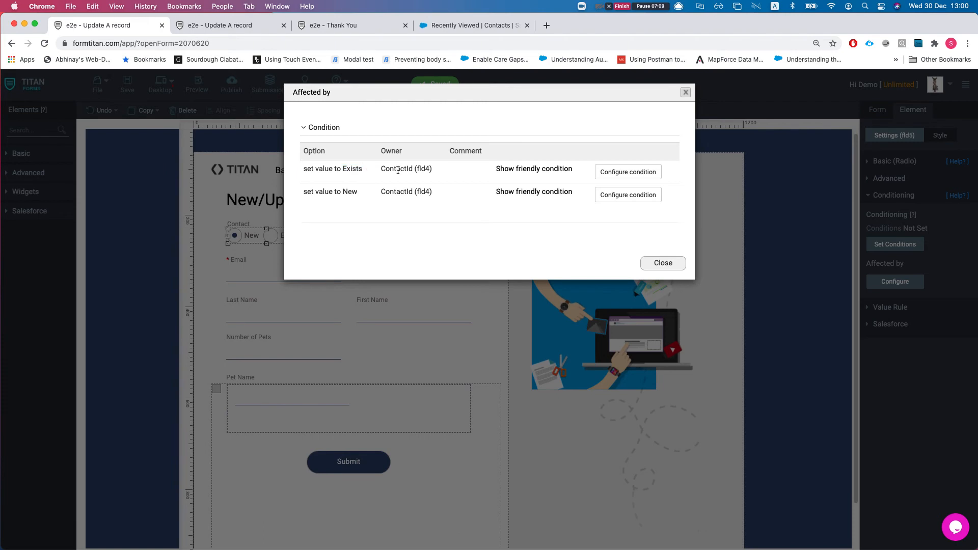
{"action": "left_click_drag", "start_coordinate": [375, 171], "coordinate": [416, 171]}
{"action": "left_click", "coordinate": [417, 170]}
{"action": "left_click_drag", "start_coordinate": [379, 192], "coordinate": [415, 189]}
{"action": "left_click", "coordinate": [424, 191]}
Step: Read the New (Is empty) and Exists (Is not empty) conditions in plain words, then reach the Exists rules
{"action": "left_click", "coordinate": [533, 192]}
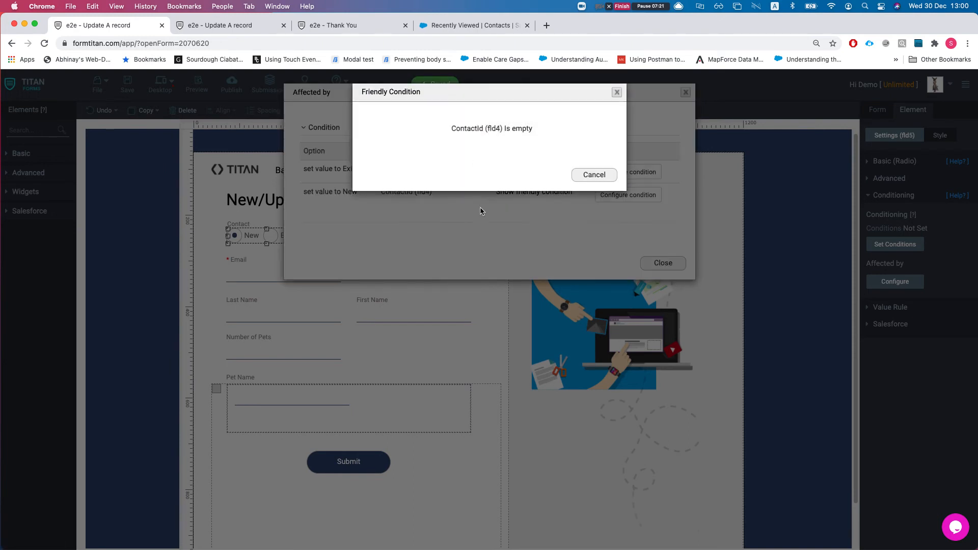
{"action": "left_click_drag", "start_coordinate": [451, 127], "coordinate": [500, 130]}
{"action": "left_click_drag", "start_coordinate": [504, 130], "coordinate": [527, 131]}
{"action": "left_click", "coordinate": [584, 176]}
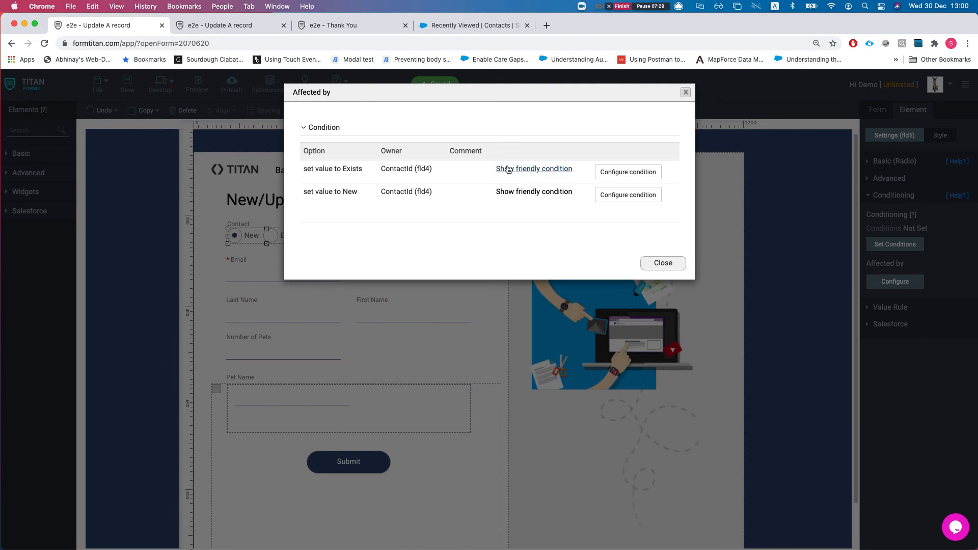
{"action": "left_click", "coordinate": [532, 169]}
{"action": "left_click_drag", "start_coordinate": [484, 130], "coordinate": [536, 133]}
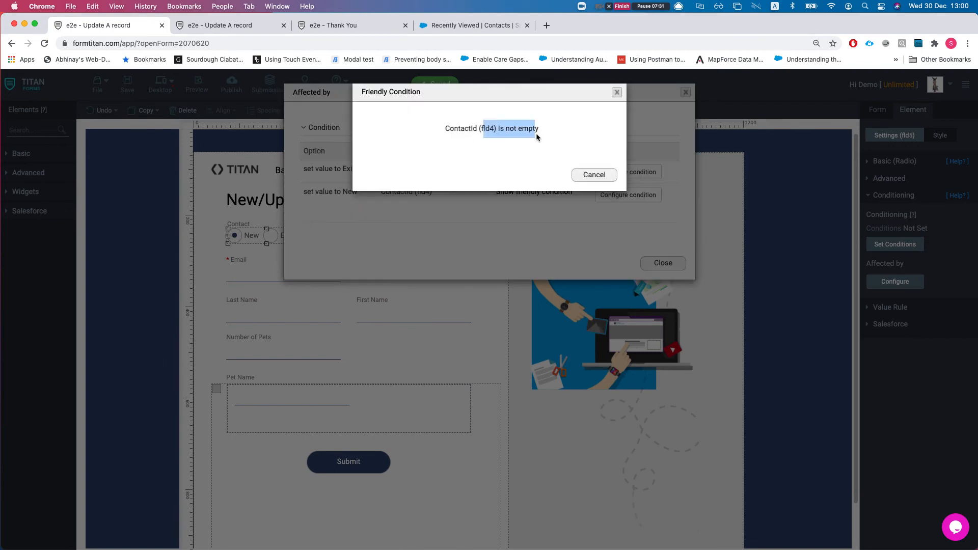
{"action": "left_click", "coordinate": [586, 175]}
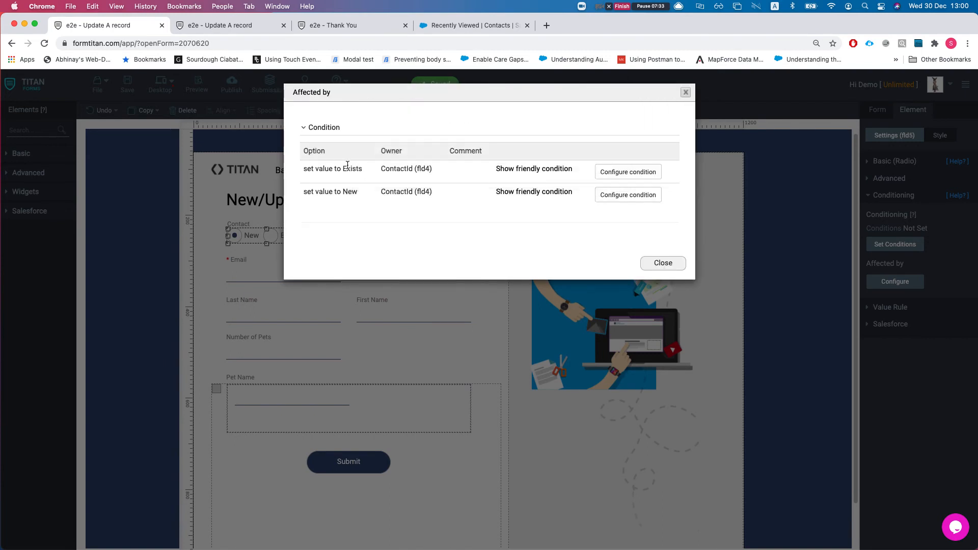
{"action": "left_click", "coordinate": [620, 174]}
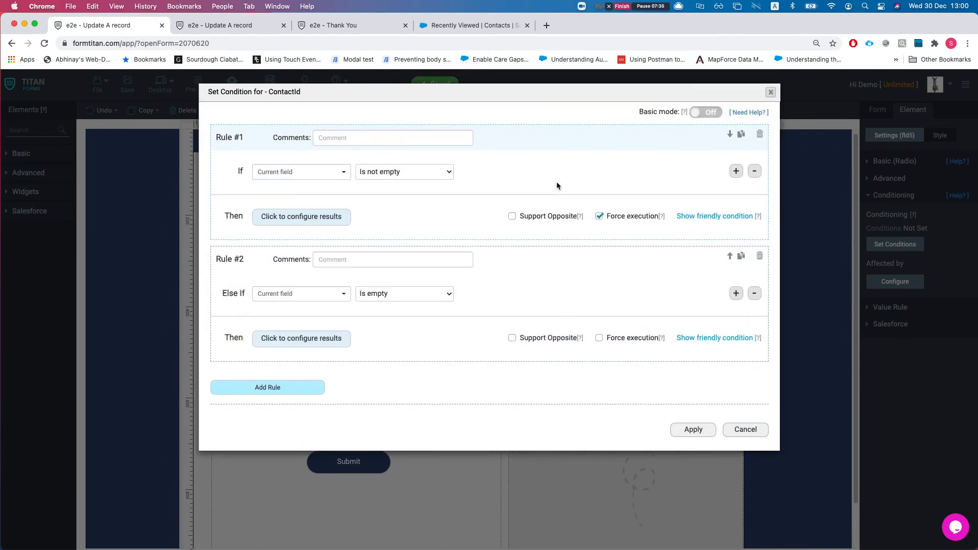
Step: Show Rule #1's mapped results, RadioButton (fld5) set to Exists, then close all condition dialogs
{"action": "left_click_drag", "start_coordinate": [208, 93], "coordinate": [301, 92]}
{"action": "left_click", "coordinate": [267, 94]}
{"action": "left_click", "coordinate": [421, 158]}
{"action": "left_click", "coordinate": [283, 224]}
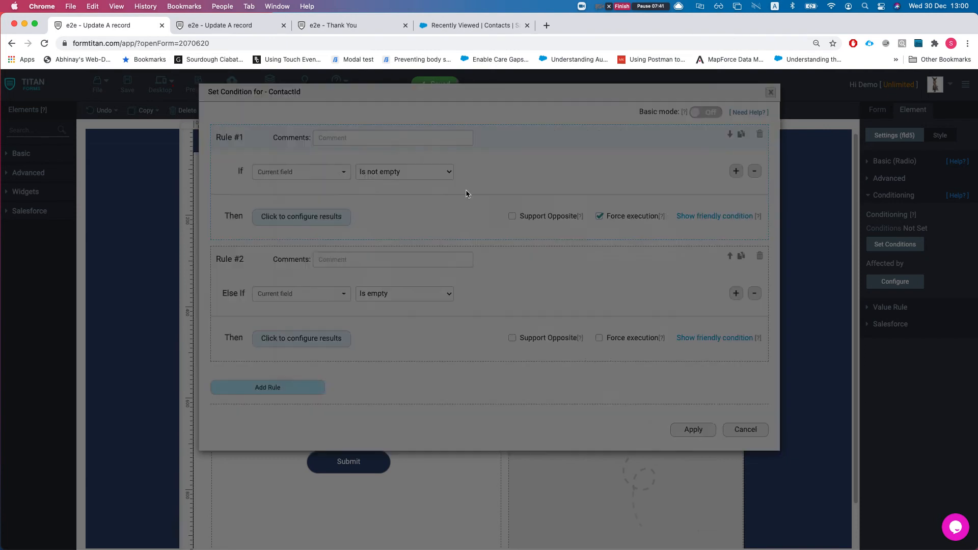
{"action": "left_click", "coordinate": [504, 121]}
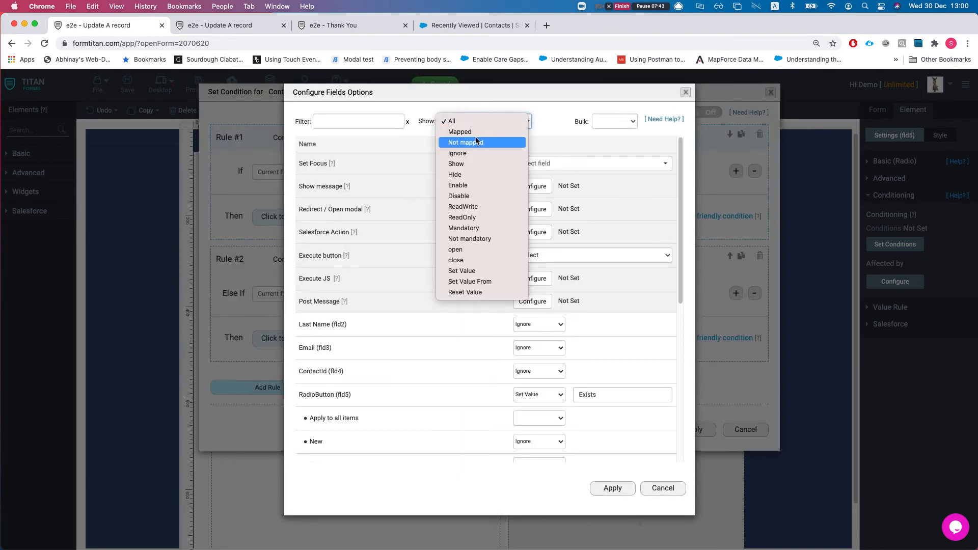
{"action": "left_click", "coordinate": [531, 209]}
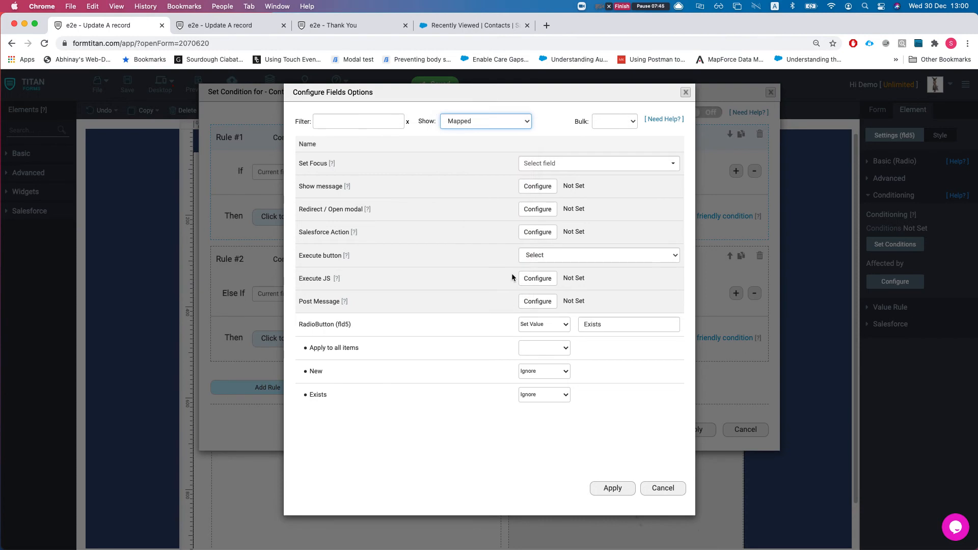
{"action": "left_click_drag", "start_coordinate": [307, 325], "coordinate": [365, 322]}
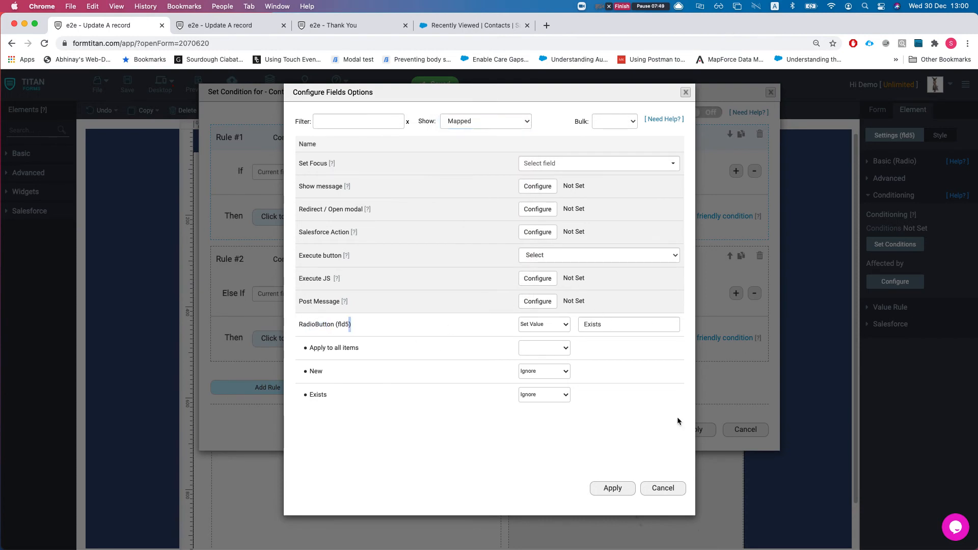
{"action": "left_click", "coordinate": [663, 488]}
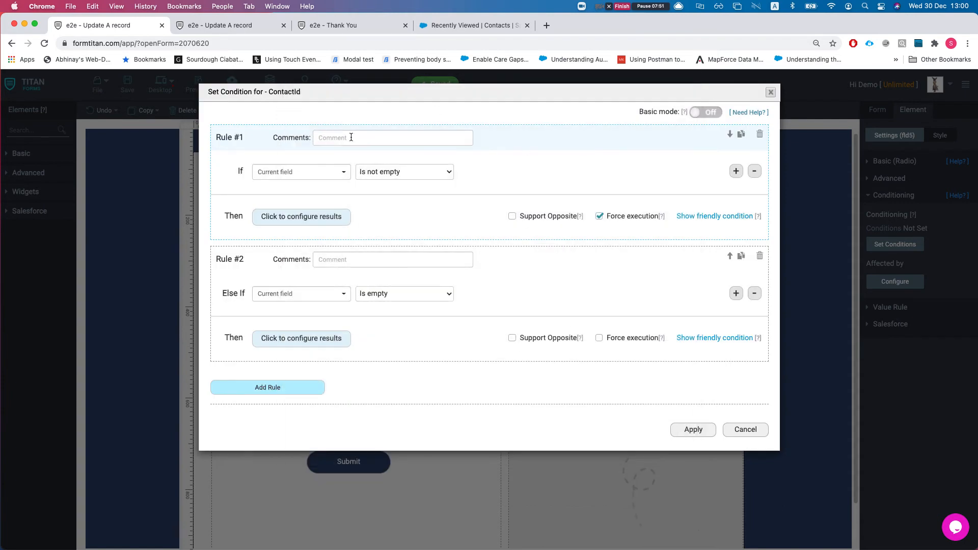
{"action": "left_click", "coordinate": [749, 430]}
{"action": "left_click", "coordinate": [663, 263]}
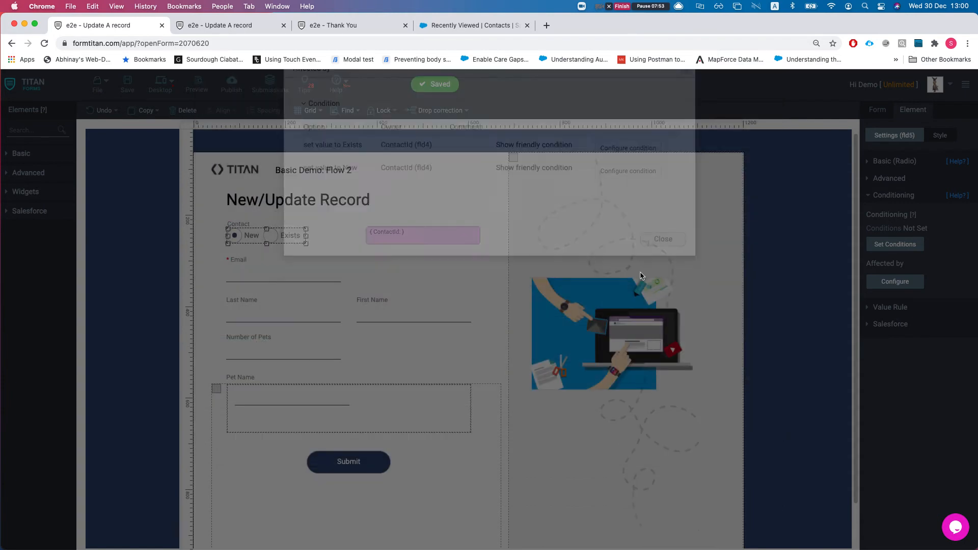
{"action": "left_click", "coordinate": [414, 230]}
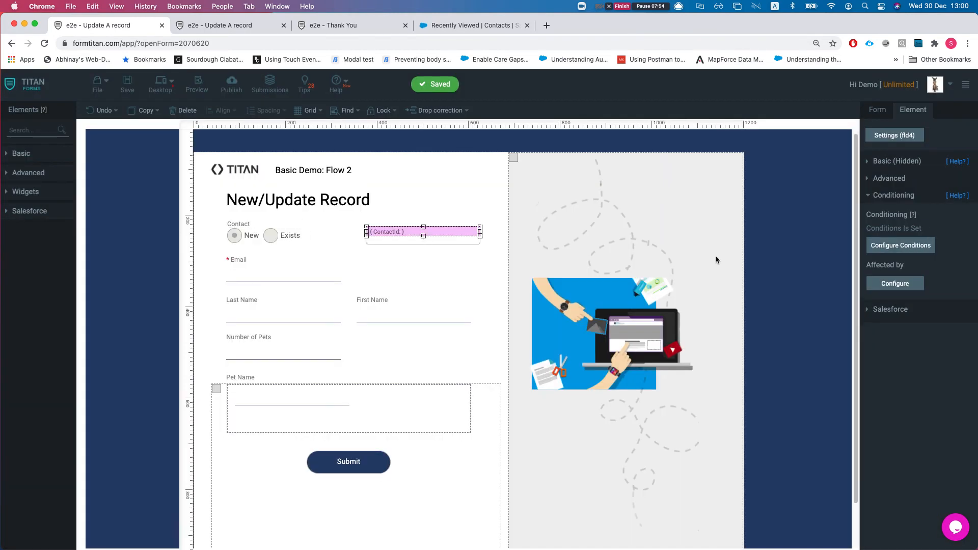
{"action": "left_click", "coordinate": [895, 284]}
{"action": "left_click", "coordinate": [314, 144]}
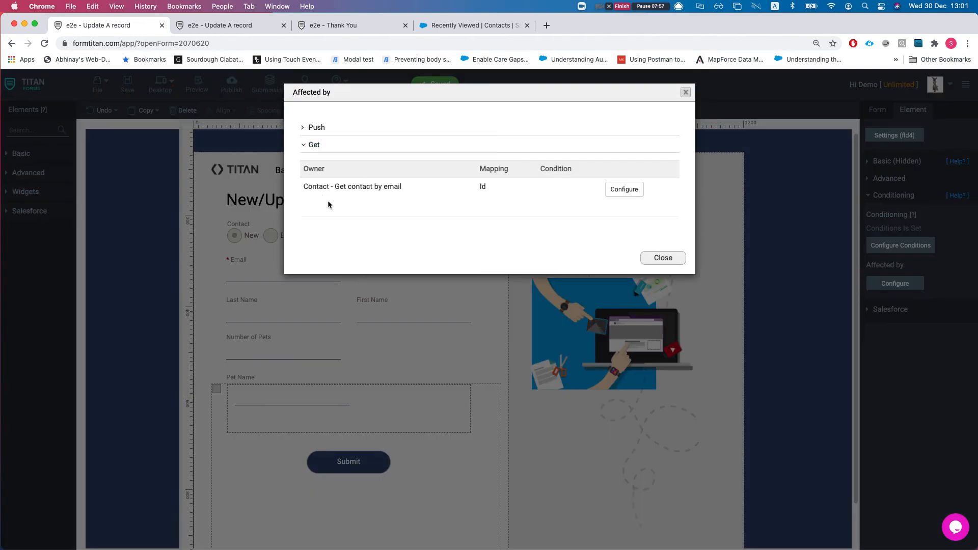
{"action": "left_click_drag", "start_coordinate": [329, 187], "coordinate": [389, 189]}
{"action": "left_click_drag", "start_coordinate": [306, 187], "coordinate": [349, 189]}
{"action": "left_click", "coordinate": [380, 193]}
{"action": "left_click", "coordinate": [321, 128]}
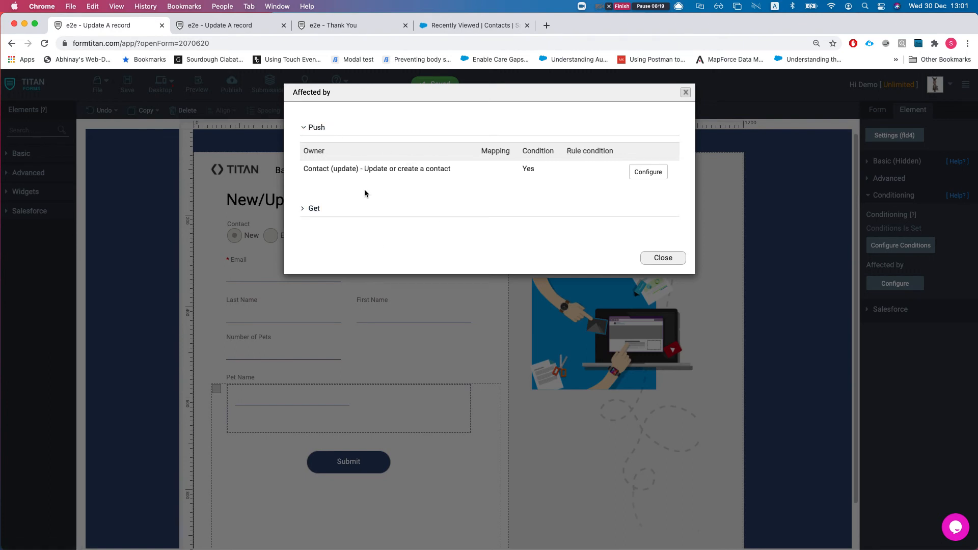
{"action": "left_click_drag", "start_coordinate": [515, 166], "coordinate": [535, 173]}
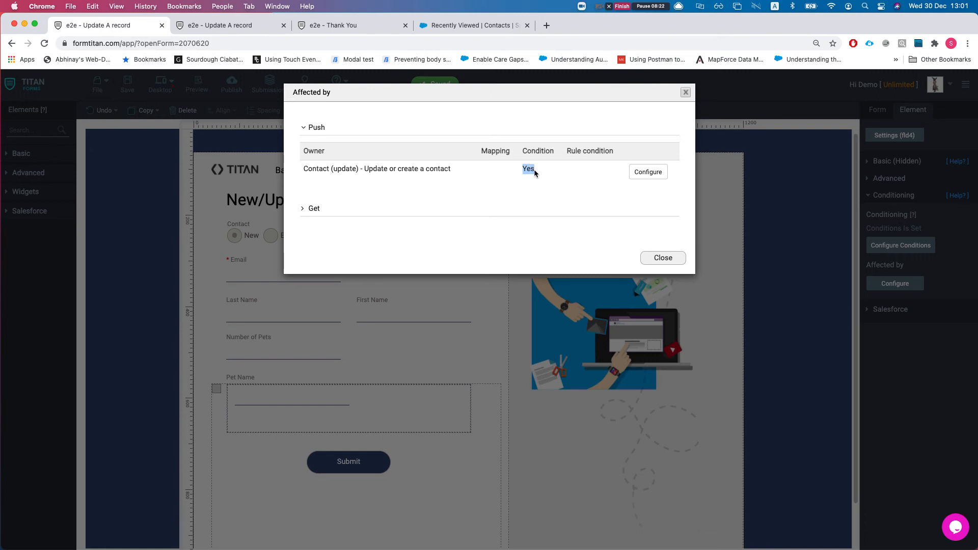
{"action": "left_click", "coordinate": [658, 258]}
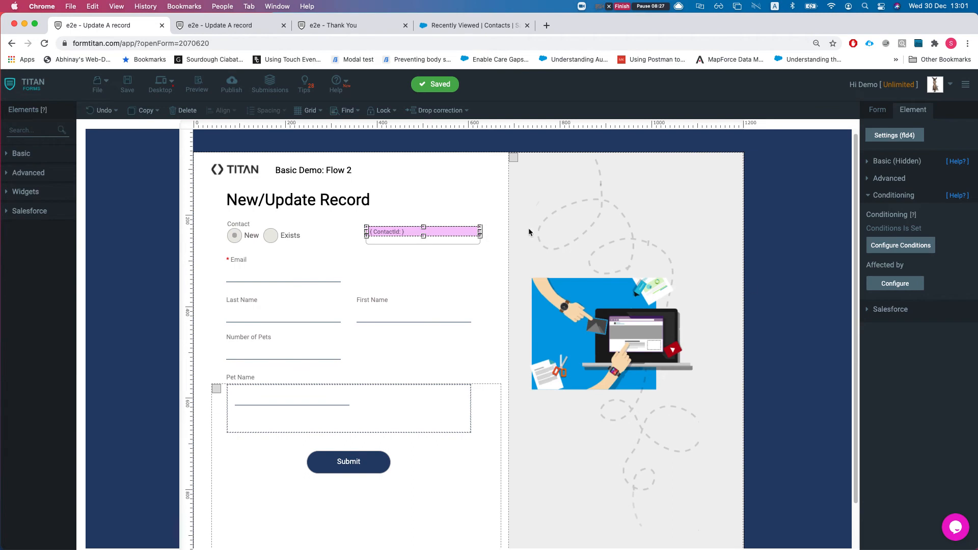
{"action": "left_click", "coordinate": [282, 238]}
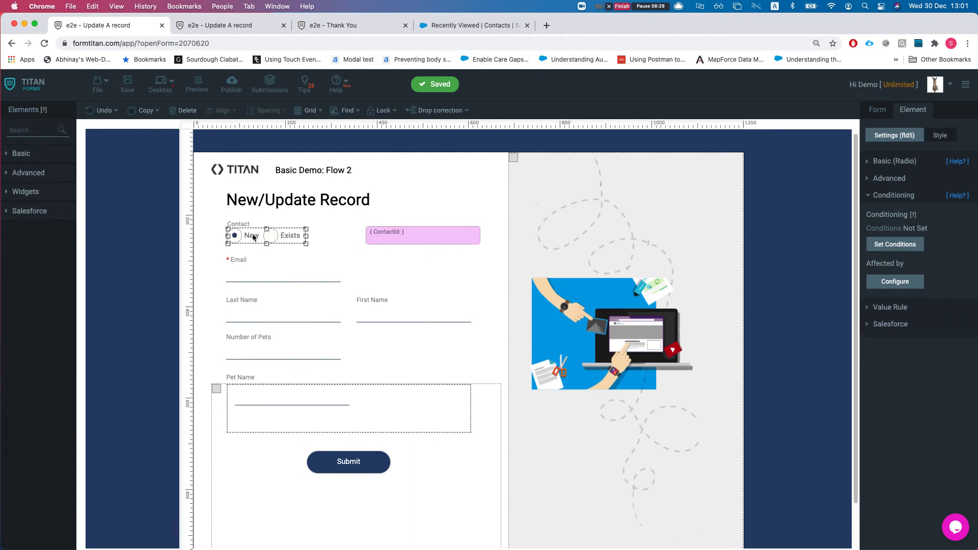
{"action": "left_click", "coordinate": [389, 232]}
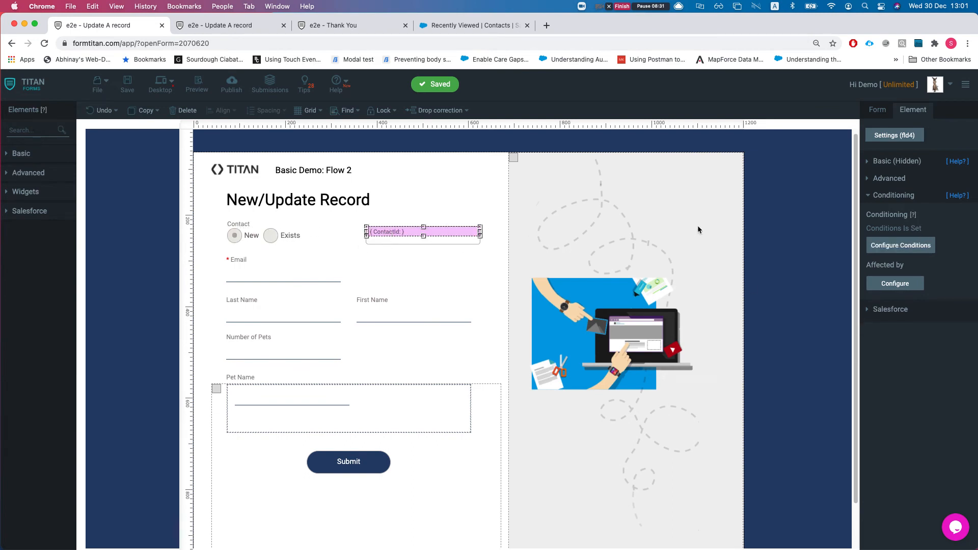
{"action": "left_click_drag", "start_coordinate": [887, 230], "coordinate": [919, 237]}
{"action": "left_click", "coordinate": [901, 246]}
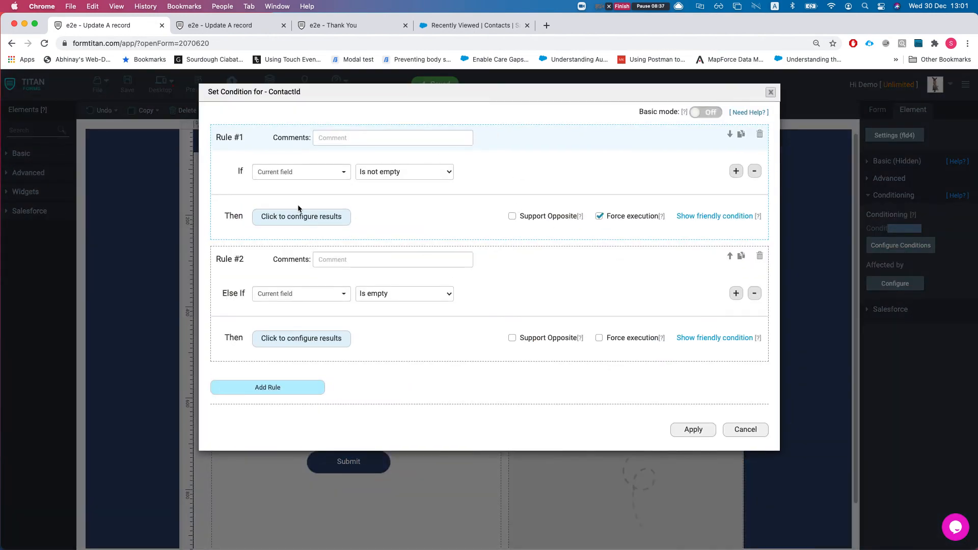
{"action": "left_click_drag", "start_coordinate": [207, 96], "coordinate": [294, 96]}
{"action": "left_click", "coordinate": [744, 431]}
{"action": "scroll", "coordinate": [371, 402], "scroll_direction": "down", "scroll_amount": 1}
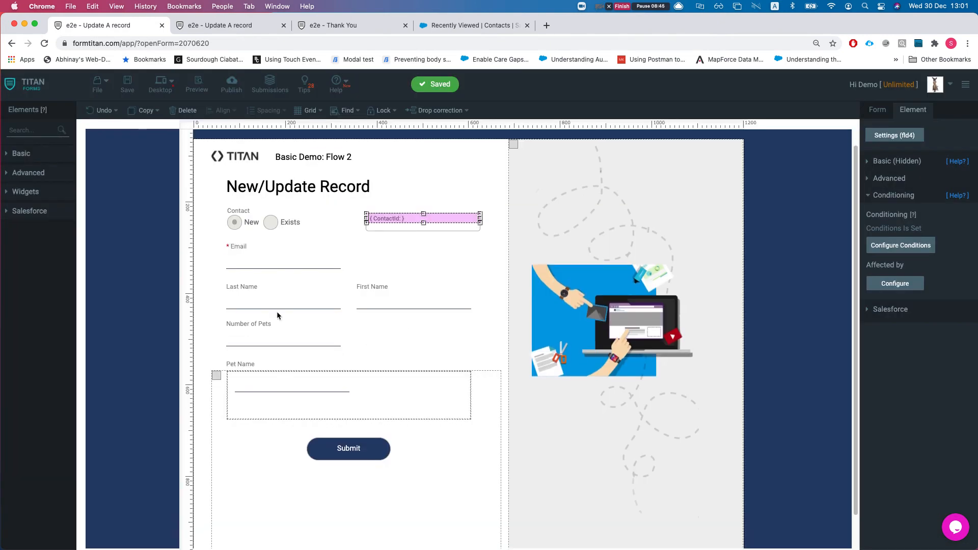
{"action": "left_click", "coordinate": [265, 269]}
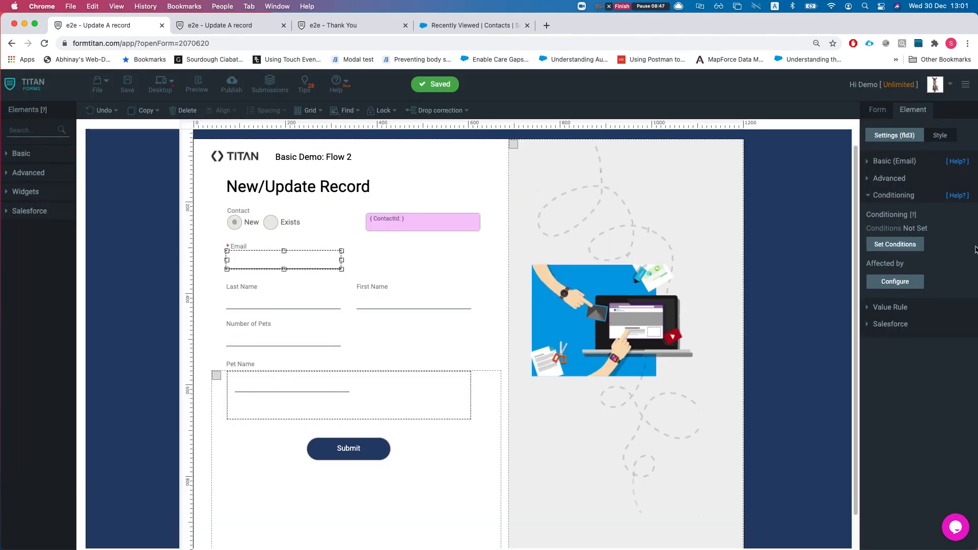
{"action": "left_click", "coordinate": [895, 282]}
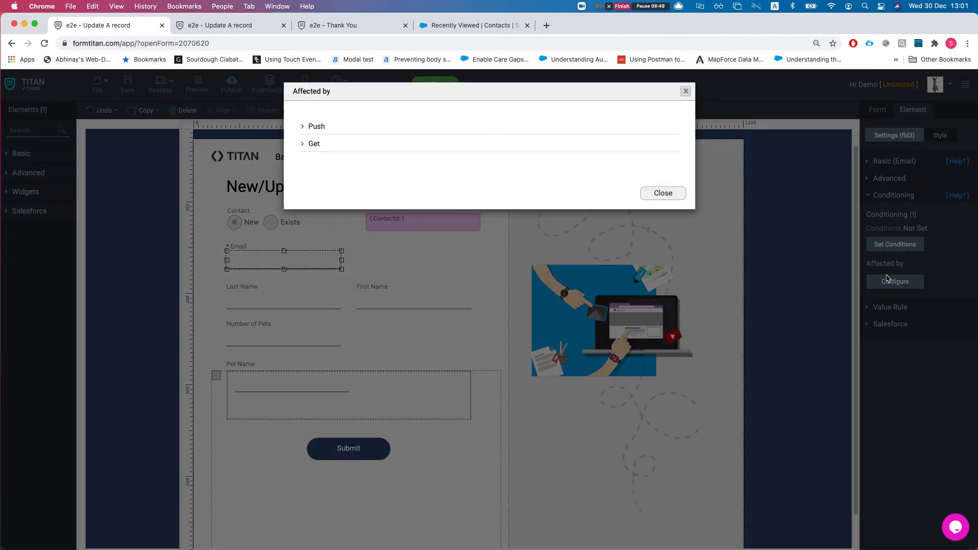
{"action": "left_click", "coordinate": [315, 125]}
{"action": "left_click", "coordinate": [316, 208]}
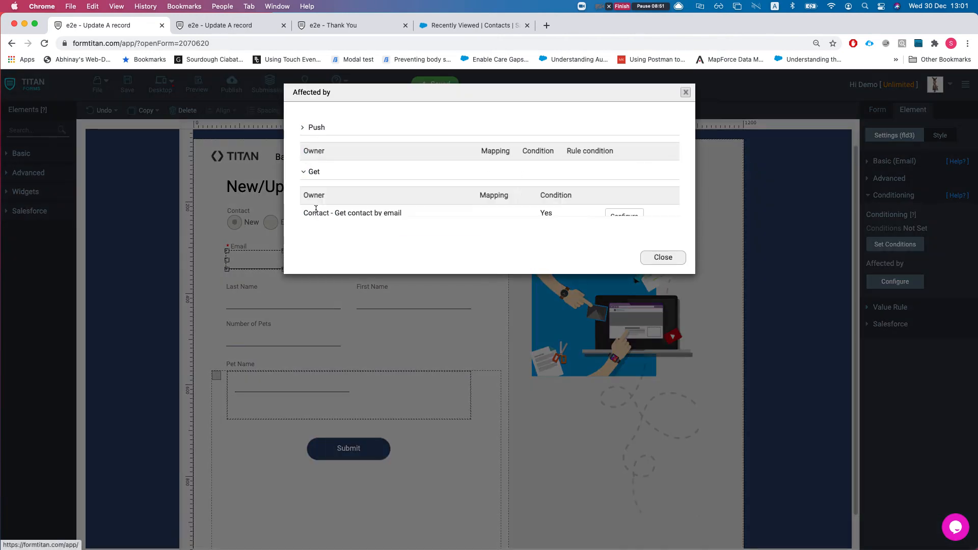
{"action": "left_click", "coordinate": [663, 257]}
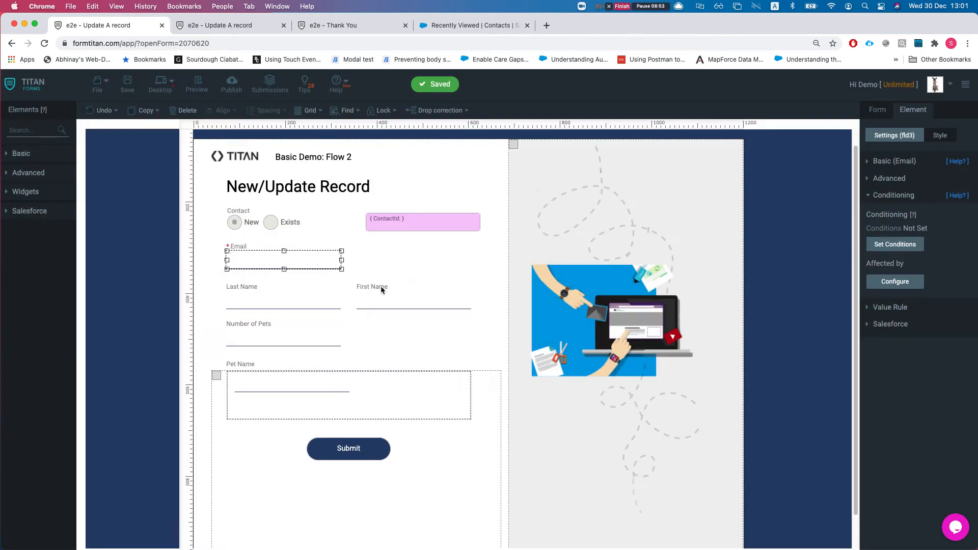
{"action": "left_click", "coordinate": [388, 304]}
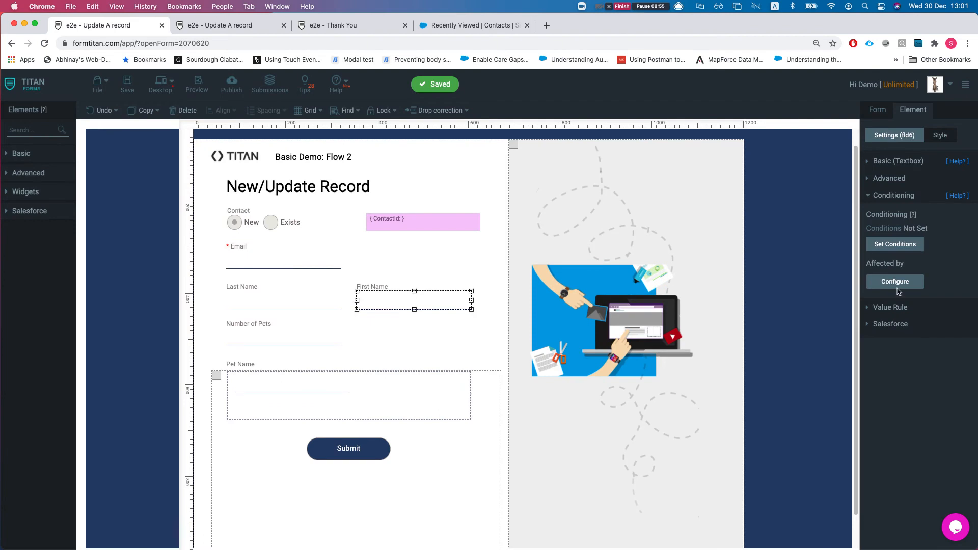
{"action": "left_click", "coordinate": [878, 281]}
{"action": "left_click", "coordinate": [664, 196]}
{"action": "left_click", "coordinate": [271, 298]}
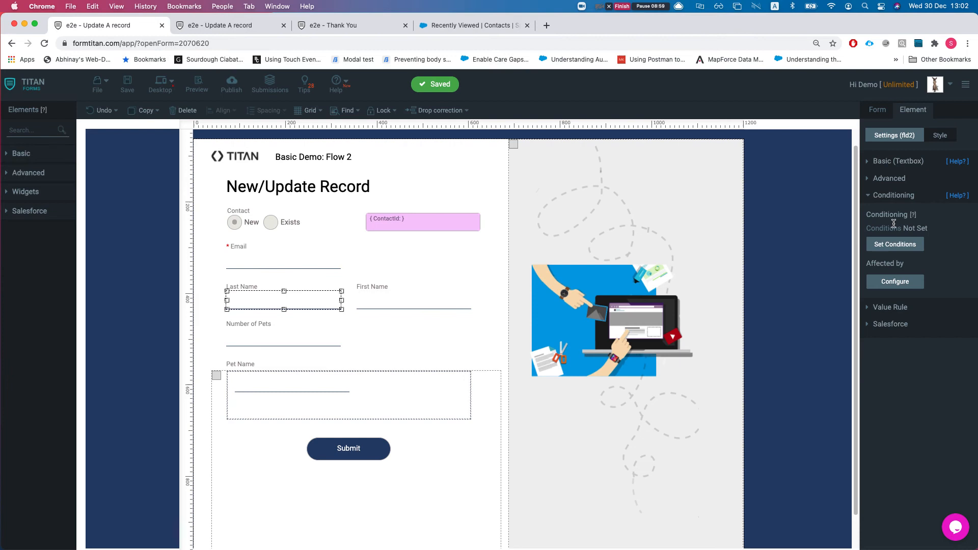
{"action": "left_click", "coordinate": [899, 281]}
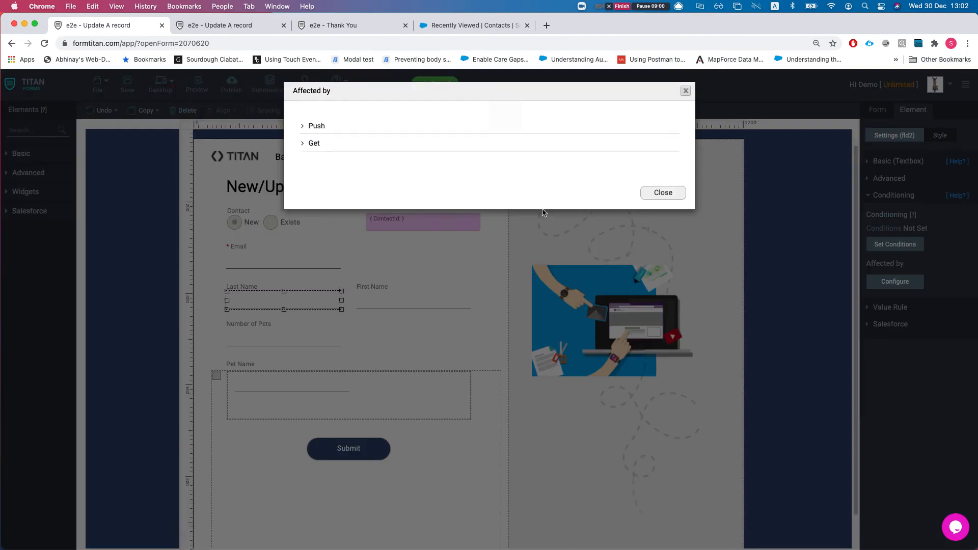
{"action": "left_click", "coordinate": [309, 145]}
{"action": "left_click", "coordinate": [310, 146]}
{"action": "left_click", "coordinate": [313, 127]}
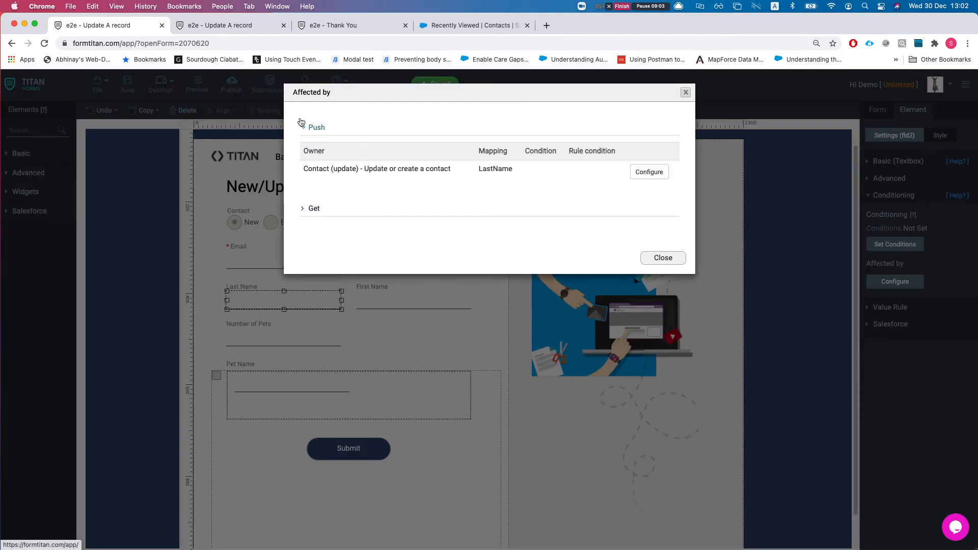
{"action": "left_click", "coordinate": [667, 258]}
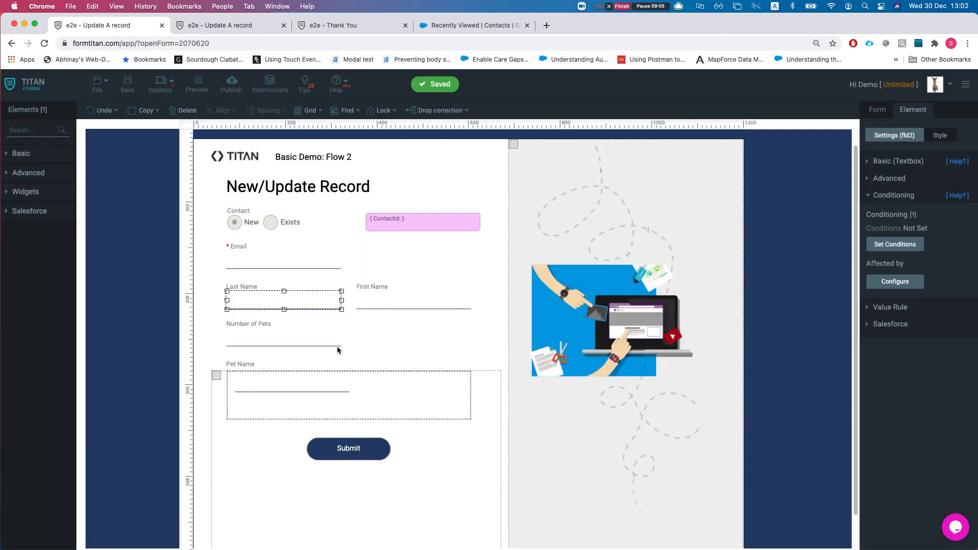
{"action": "left_click", "coordinate": [286, 342]}
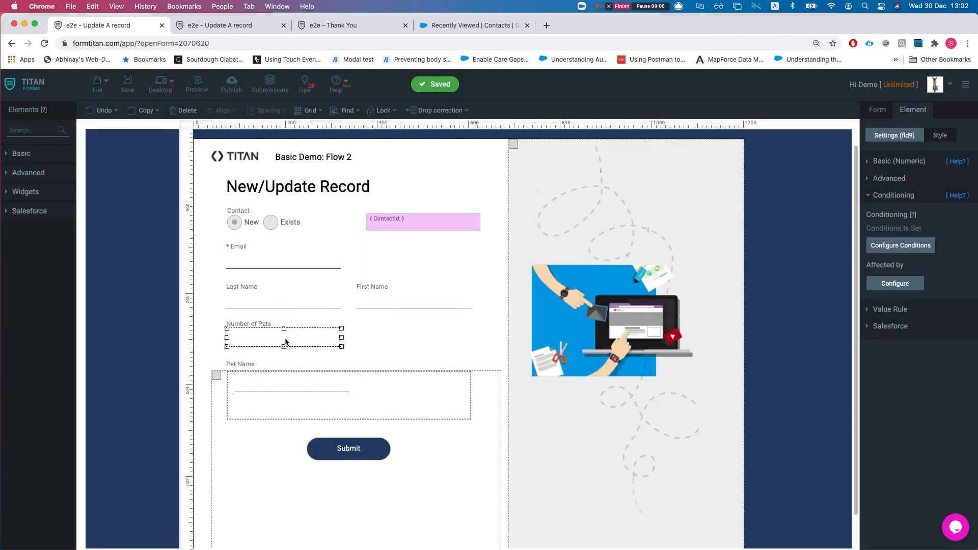
Step: Verify the Number of Pets rule sets Section (fld7) items from Number of Pets, then apply the condition
{"action": "left_click", "coordinate": [895, 246]}
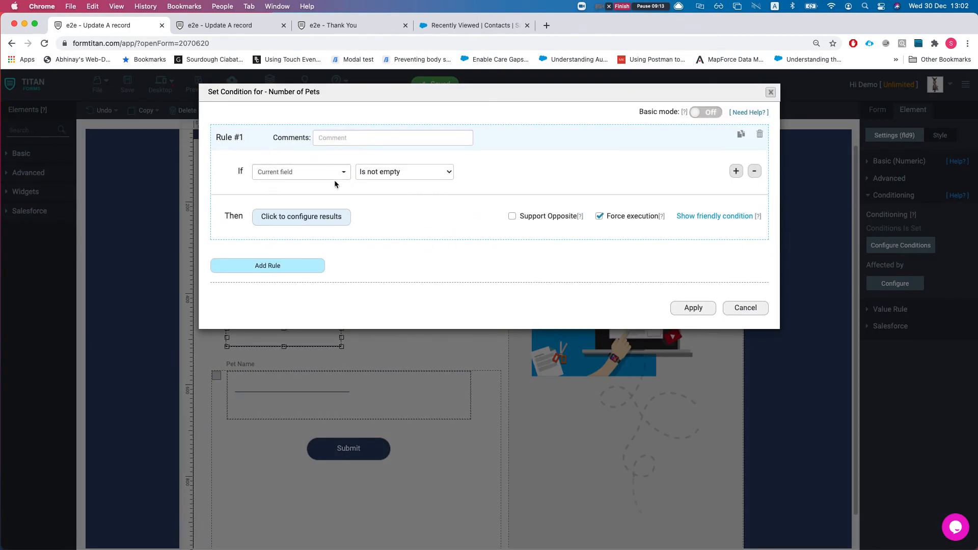
{"action": "left_click", "coordinate": [322, 218]}
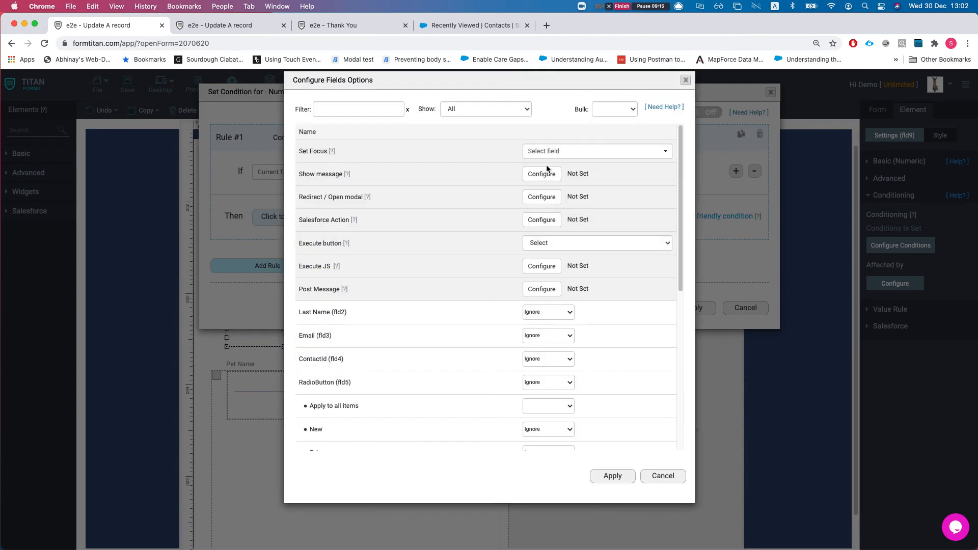
{"action": "left_click", "coordinate": [486, 122]}
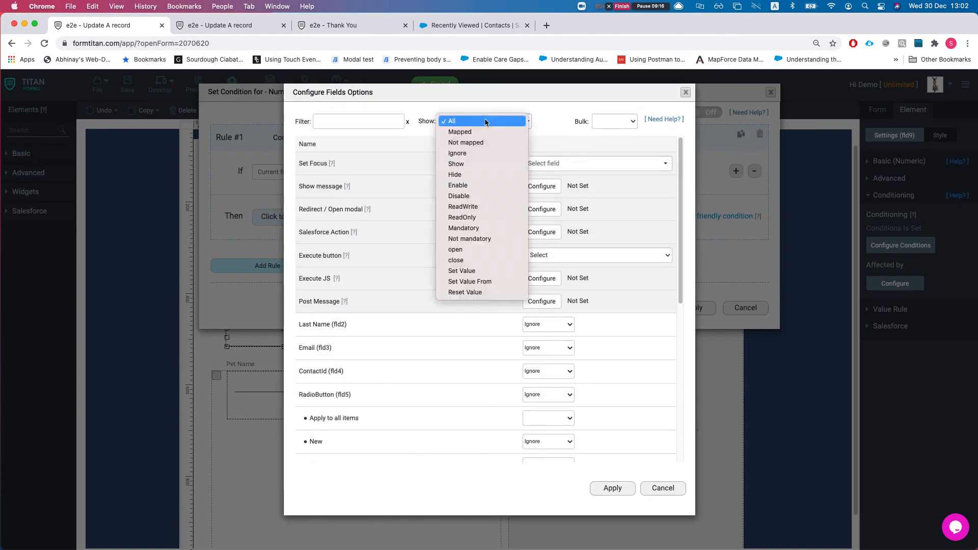
{"action": "left_click", "coordinate": [460, 132]}
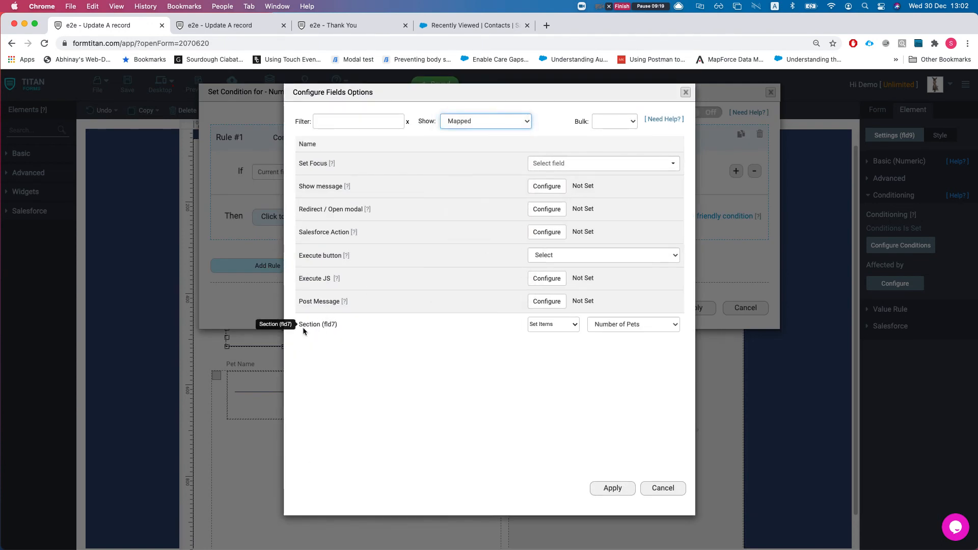
{"action": "left_click_drag", "start_coordinate": [303, 325], "coordinate": [334, 330]}
{"action": "left_click", "coordinate": [335, 330]}
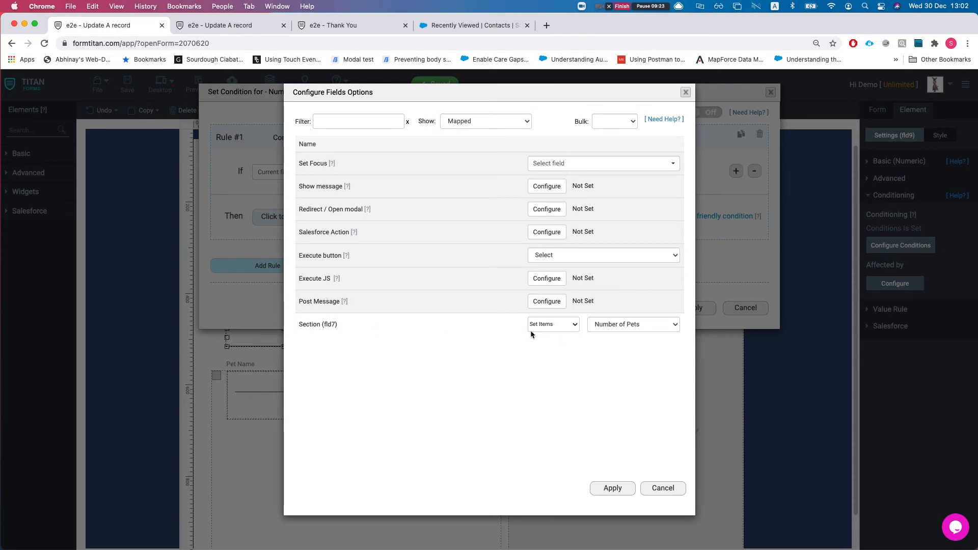
{"action": "left_click", "coordinate": [619, 326]}
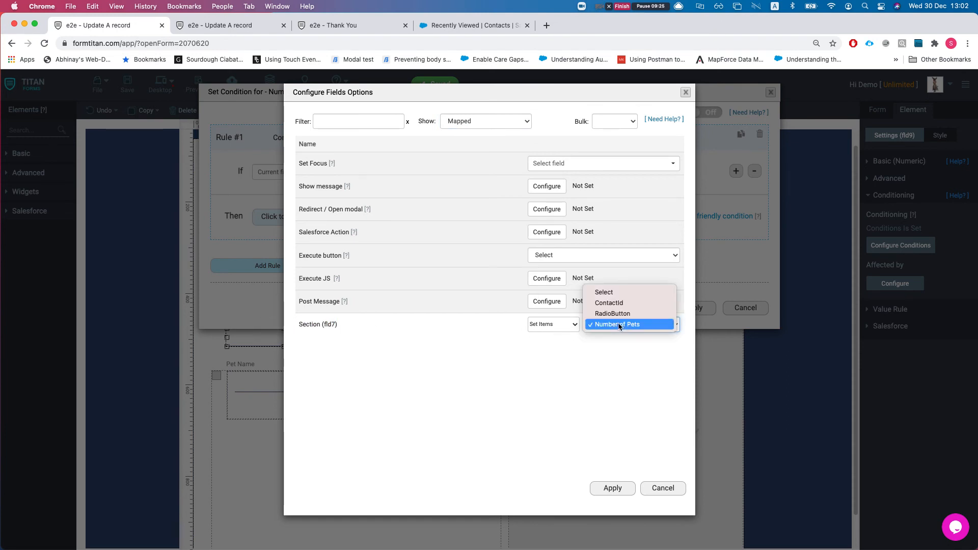
{"action": "left_click", "coordinate": [547, 352]}
{"action": "left_click", "coordinate": [673, 488]}
{"action": "left_click", "coordinate": [700, 309]}
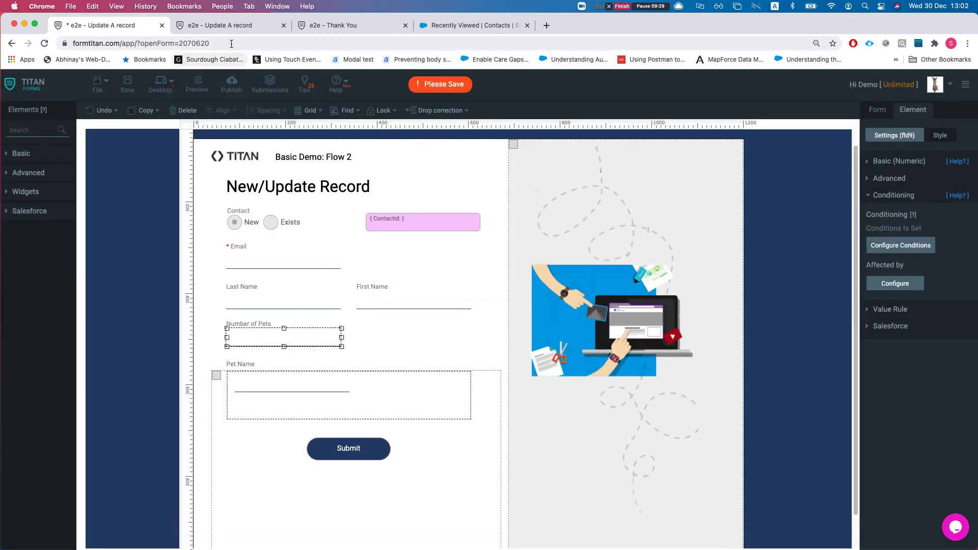
{"action": "left_click", "coordinate": [231, 26]}
{"action": "double_click", "coordinate": [273, 278]}
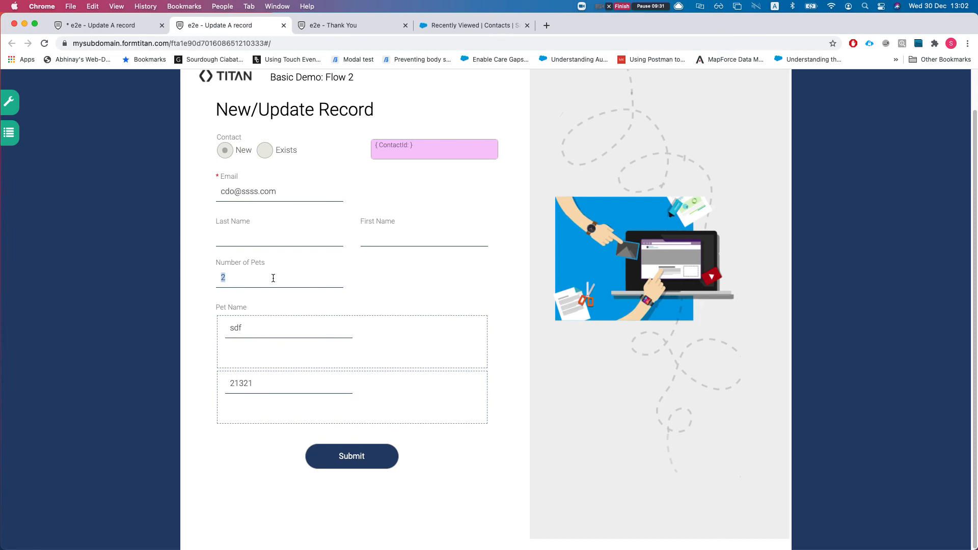
{"action": "left_click", "coordinate": [444, 300]}
{"action": "scroll", "coordinate": [260, 284], "scroll_direction": "down", "scroll_amount": 1}
{"action": "scroll", "coordinate": [242, 315], "scroll_direction": "down", "scroll_amount": 2}
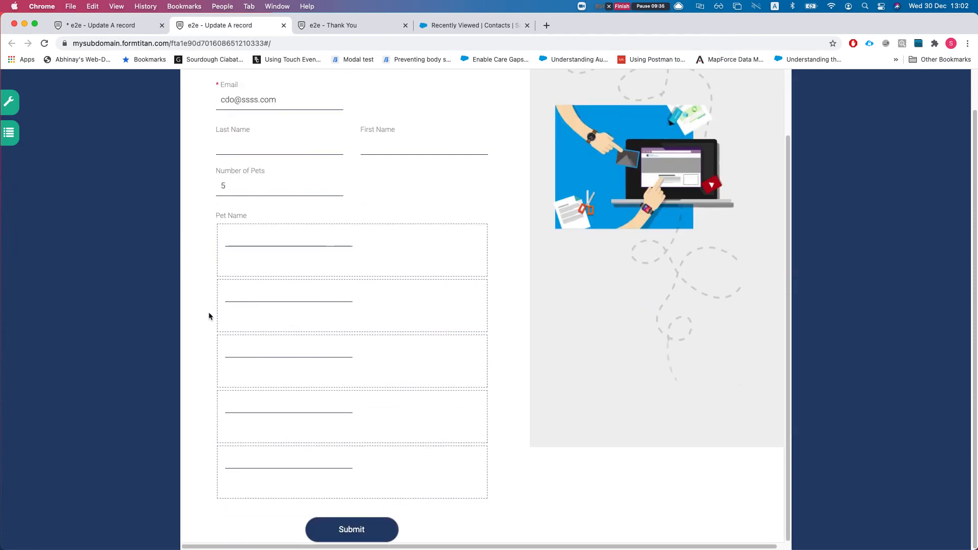
{"action": "left_click", "coordinate": [248, 188]}
{"action": "type", "text": "2"}
{"action": "scroll", "coordinate": [332, 270], "scroll_direction": "up", "scroll_amount": 3}
{"action": "double_click", "coordinate": [267, 261]}
{"action": "key", "text": "BackSpace"}
{"action": "type", "text": "2"}
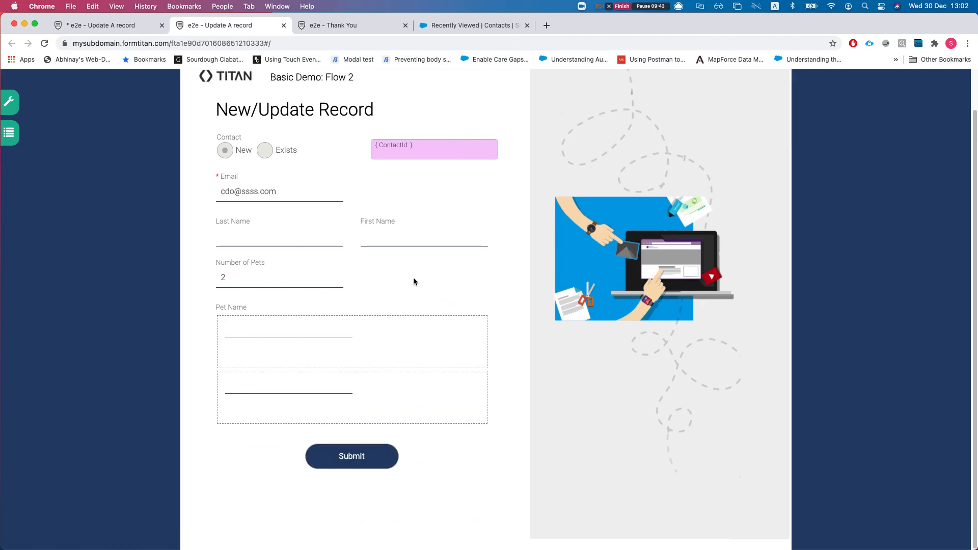
{"action": "left_click", "coordinate": [117, 25]}
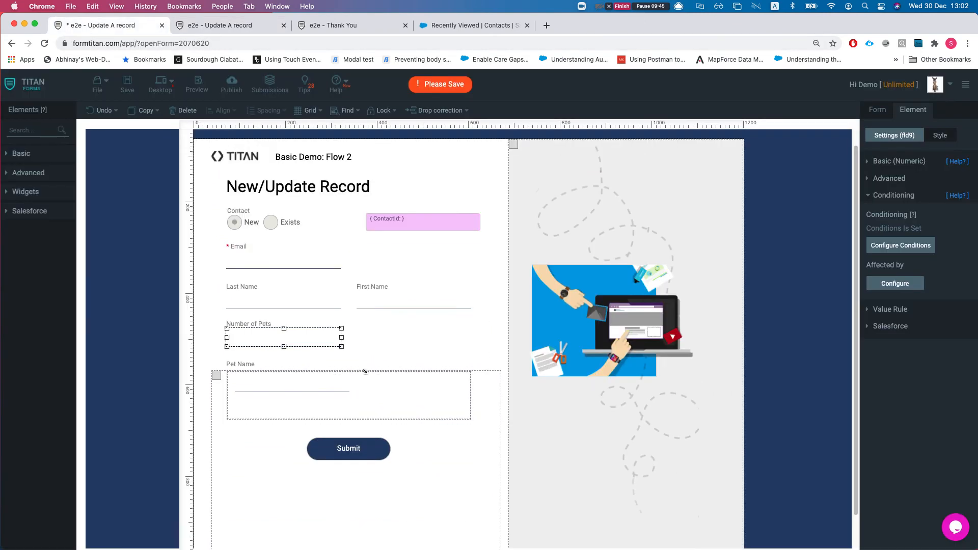
{"action": "left_click", "coordinate": [444, 451]}
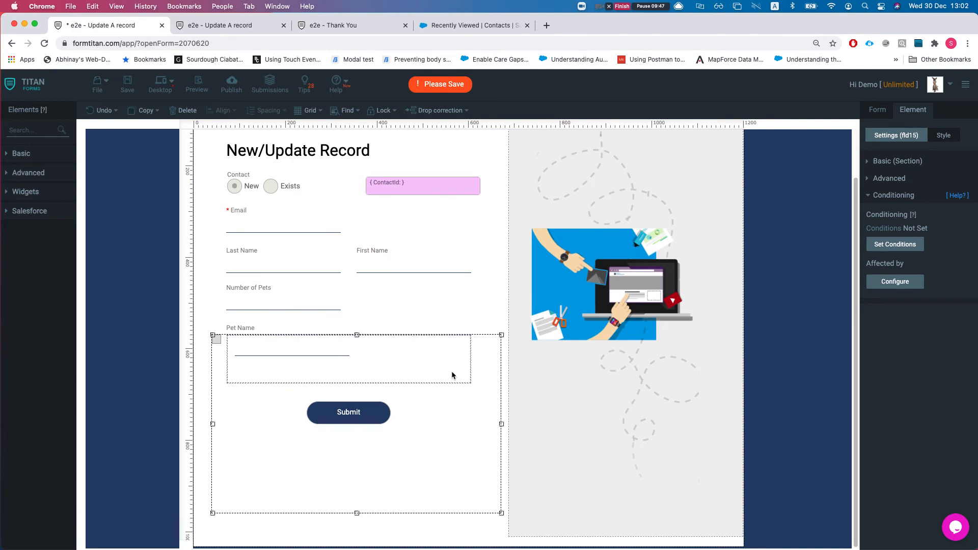
{"action": "left_click", "coordinate": [452, 373]}
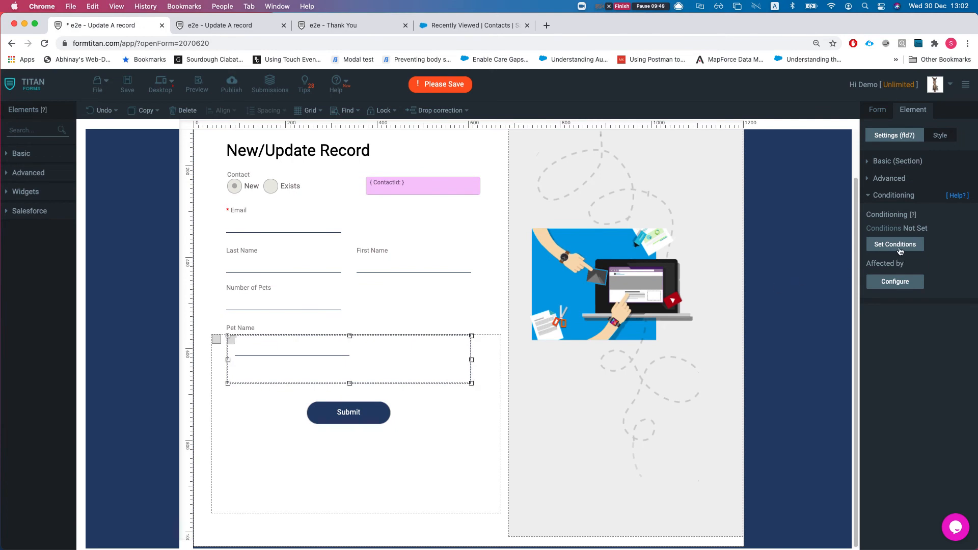
{"action": "left_click", "coordinate": [911, 280]}
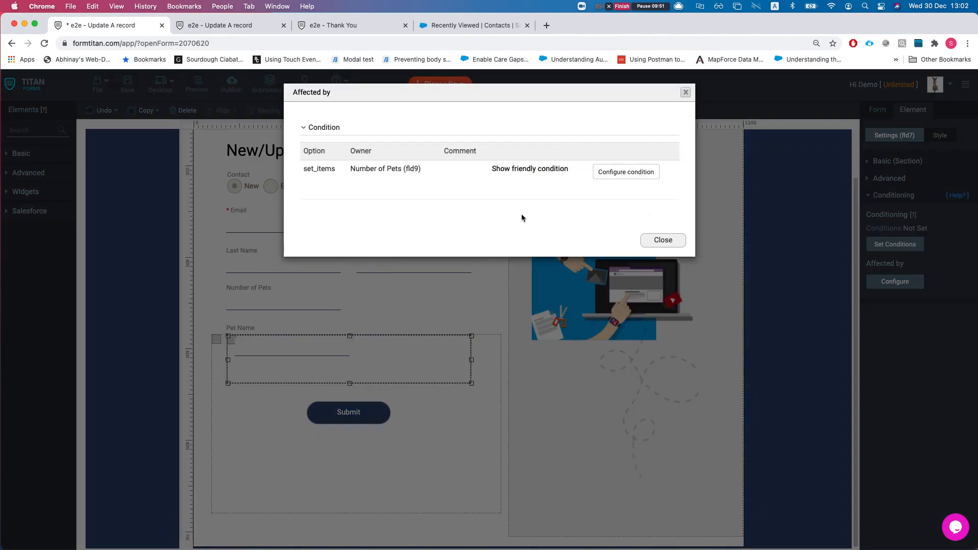
{"action": "left_click_drag", "start_coordinate": [305, 168], "coordinate": [402, 172]}
{"action": "left_click", "coordinate": [325, 169]}
{"action": "double_click", "coordinate": [325, 168]}
{"action": "left_click", "coordinate": [402, 172]}
{"action": "left_click", "coordinate": [530, 170]}
{"action": "left_click", "coordinate": [595, 175]}
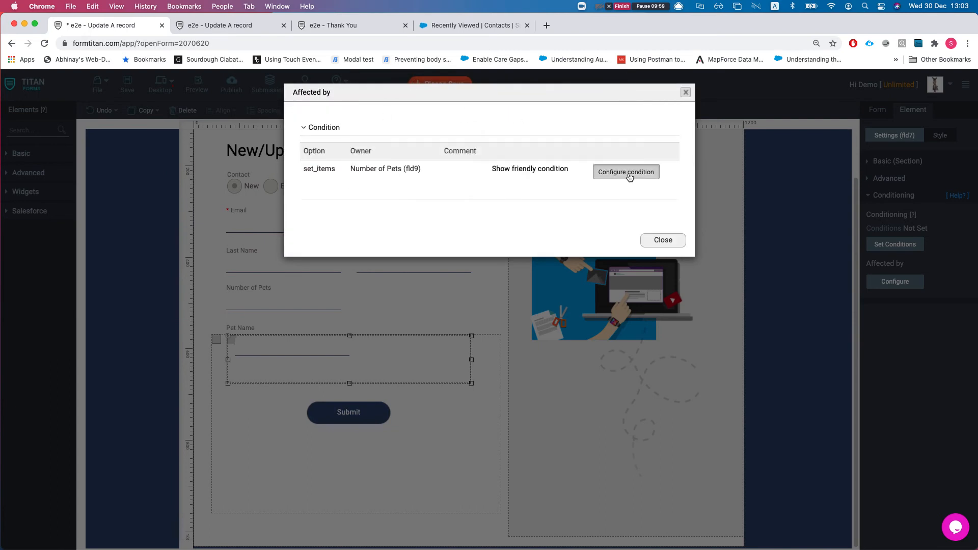
{"action": "left_click", "coordinate": [631, 174]}
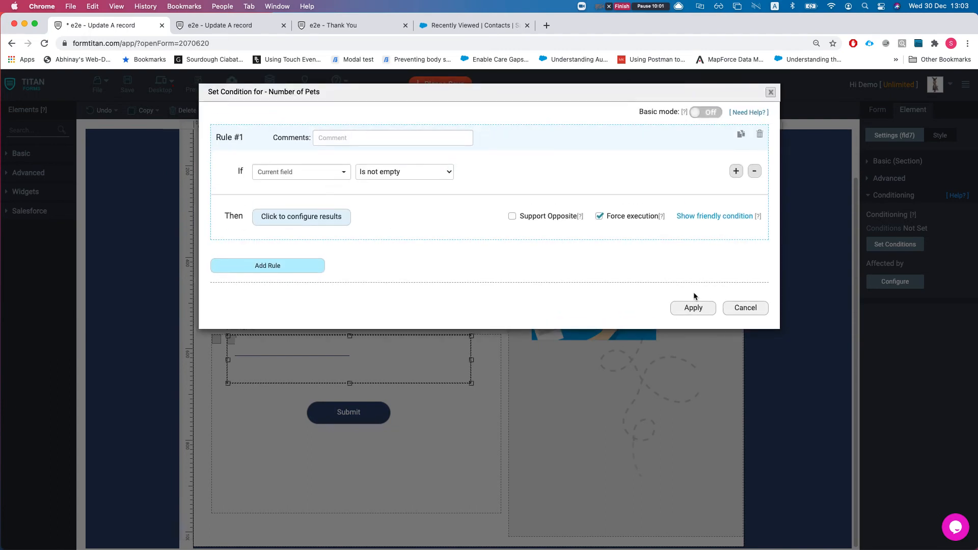
{"action": "left_click", "coordinate": [744, 309]}
{"action": "left_click", "coordinate": [652, 240]}
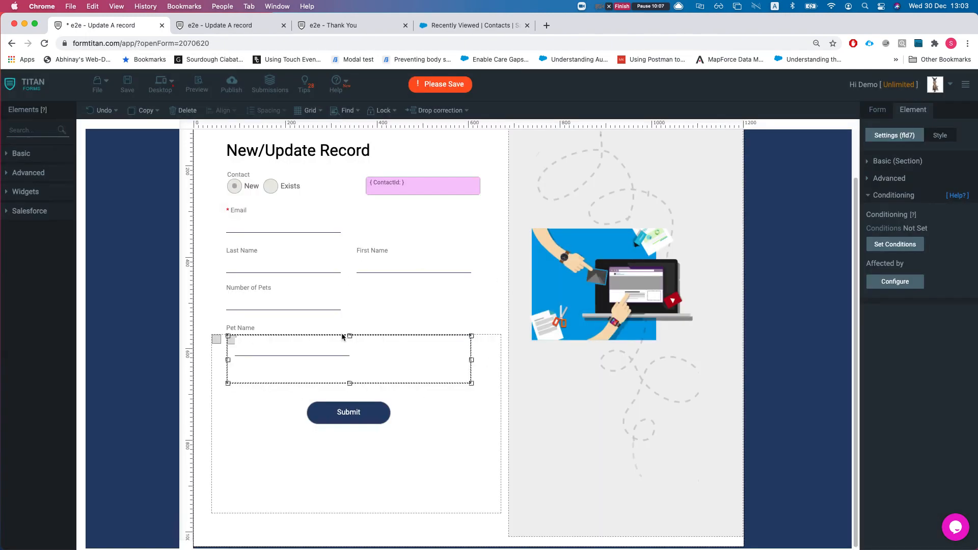
Step: Inspect the illustration image and its section settings, then save the New/Update Record form
{"action": "left_click", "coordinate": [576, 389]}
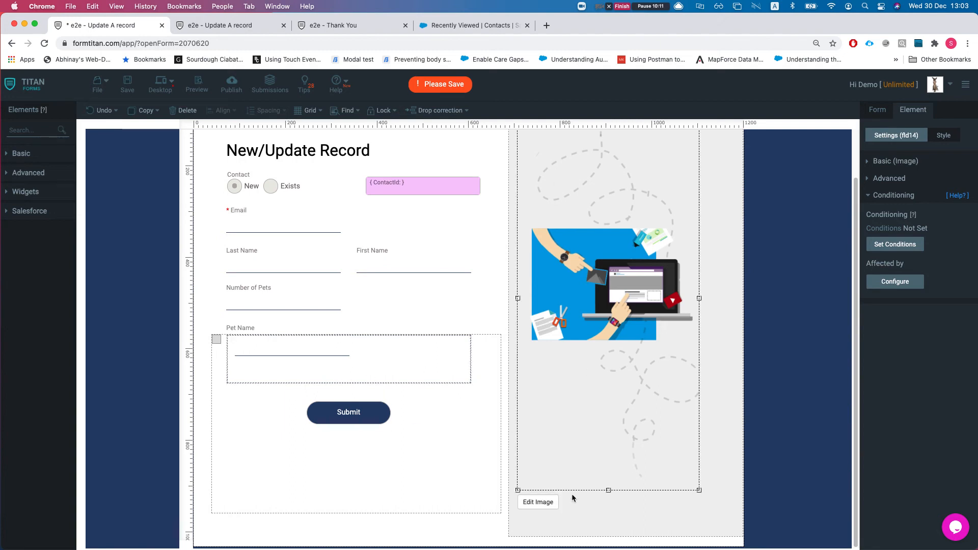
{"action": "left_click", "coordinate": [539, 511]}
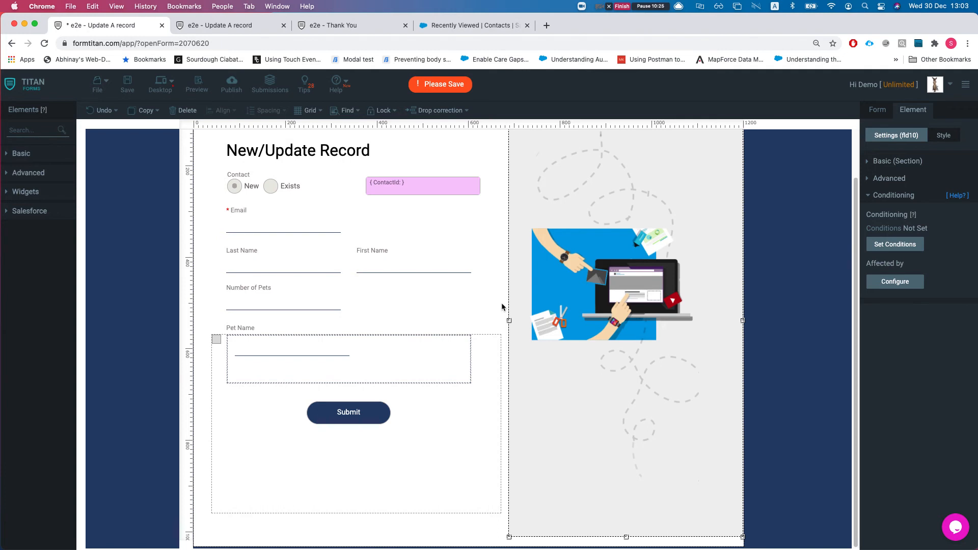
{"action": "left_click", "coordinate": [656, 373]}
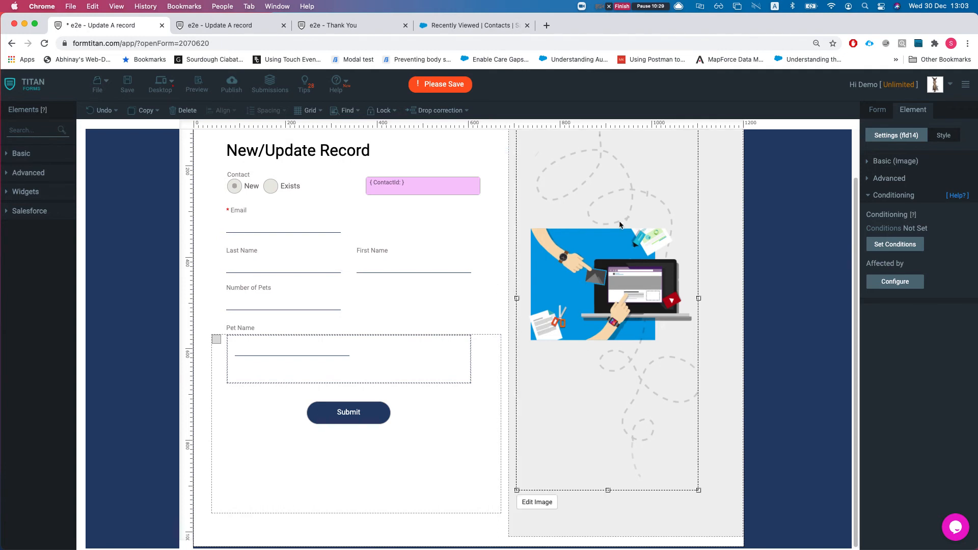
{"action": "left_click", "coordinate": [719, 238]}
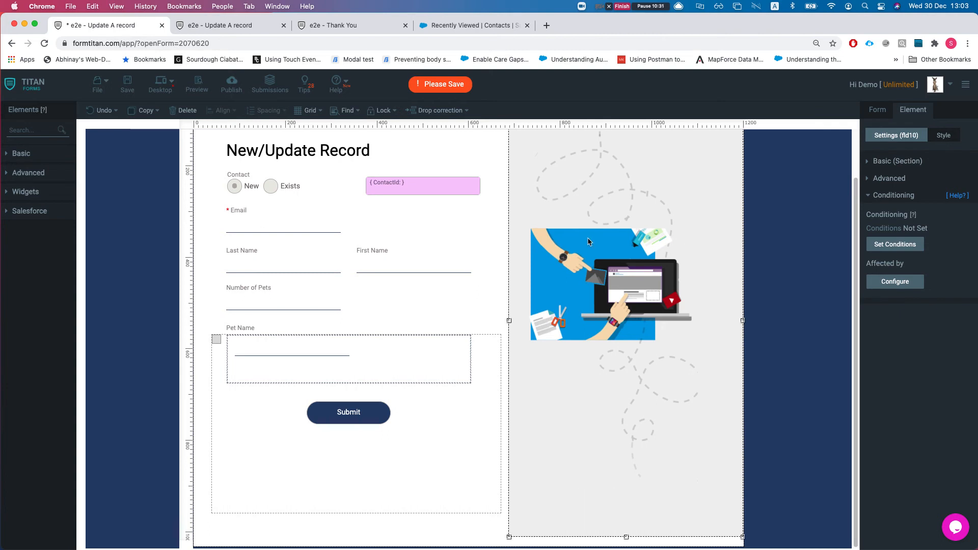
{"action": "left_click", "coordinate": [611, 358]}
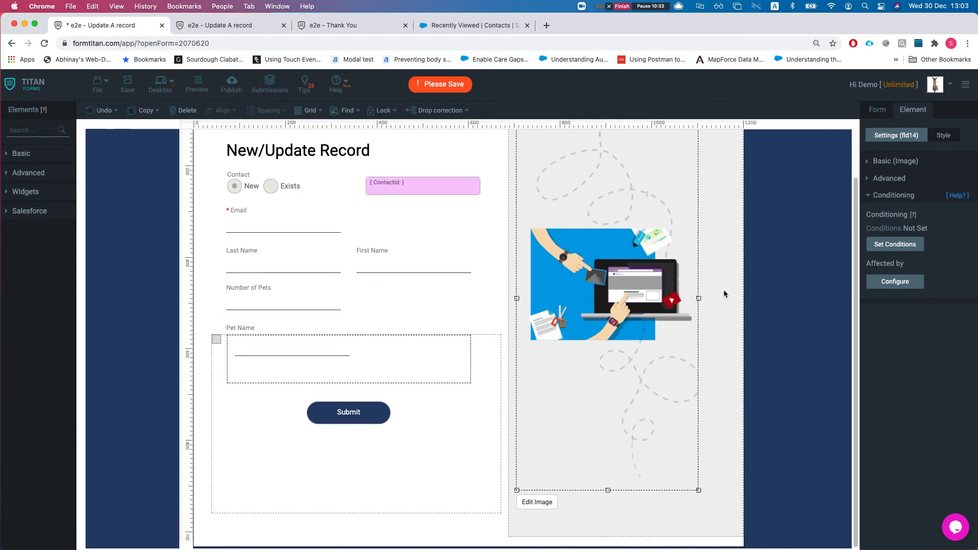
{"action": "left_click", "coordinate": [723, 289]}
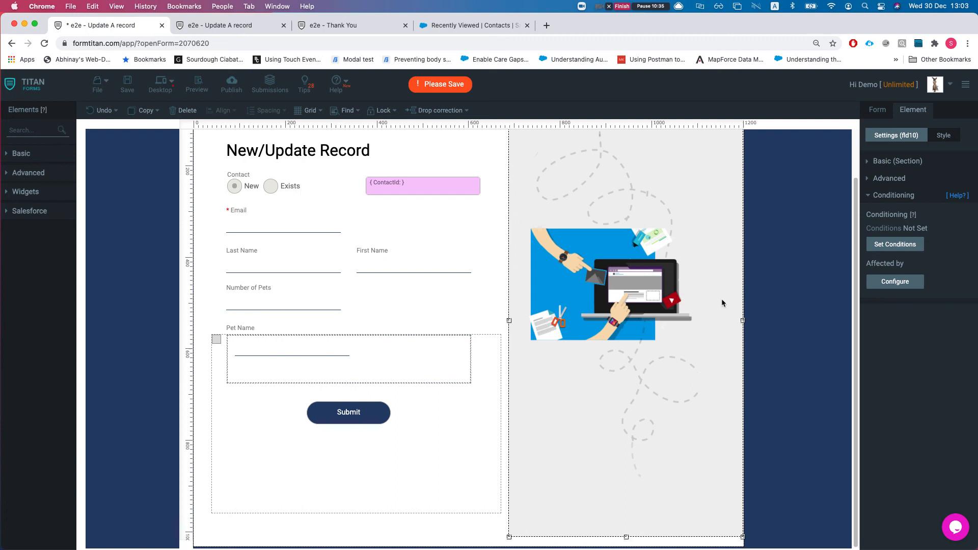
{"action": "left_click", "coordinate": [646, 283]}
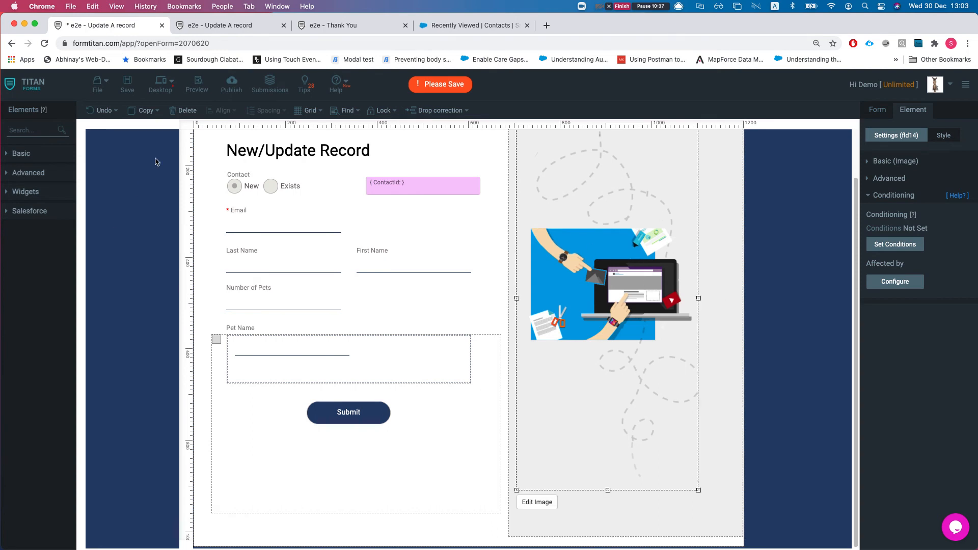
{"action": "left_click", "coordinate": [128, 86]}
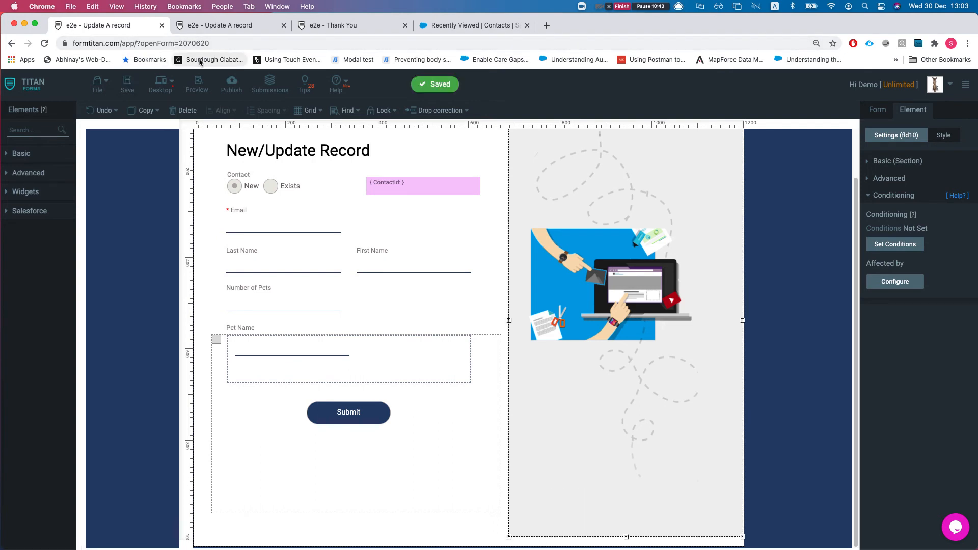
Step: Reload the live form blank and start entering a test e-mail address in Email
{"action": "left_click", "coordinate": [220, 24]}
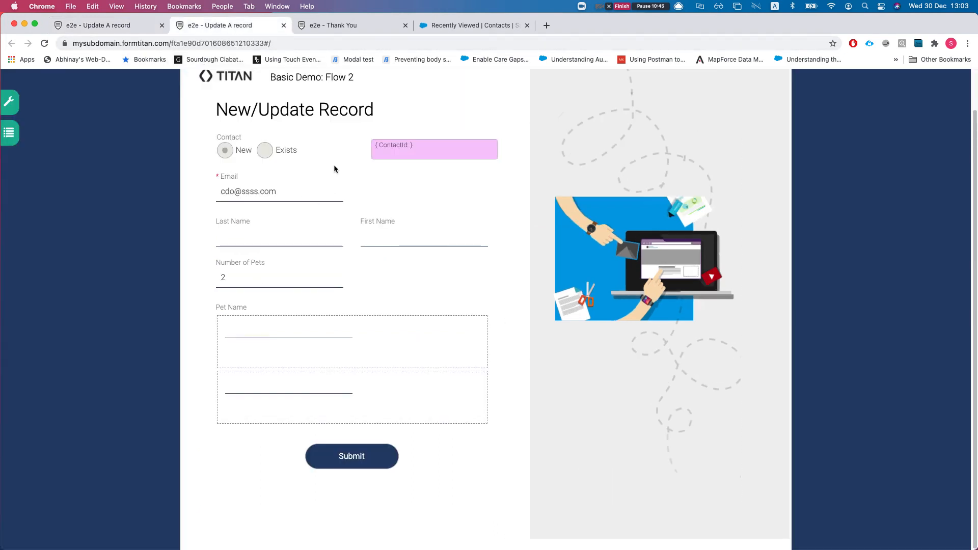
{"action": "key", "text": "super+r"}
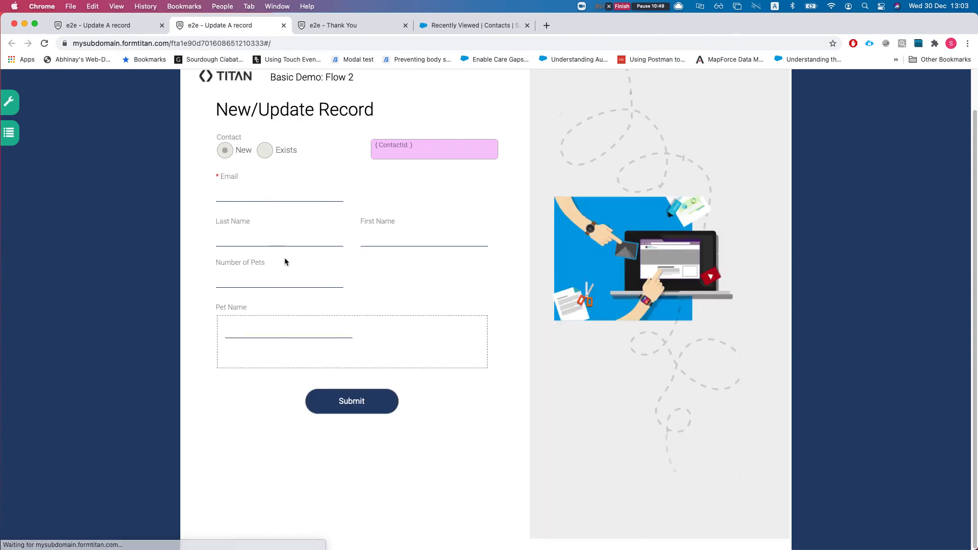
{"action": "left_click", "coordinate": [271, 193]}
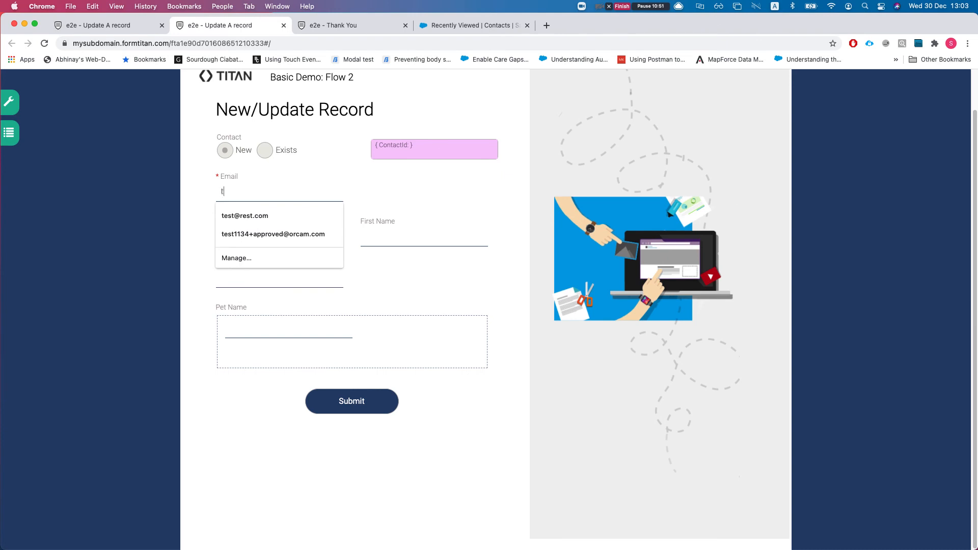
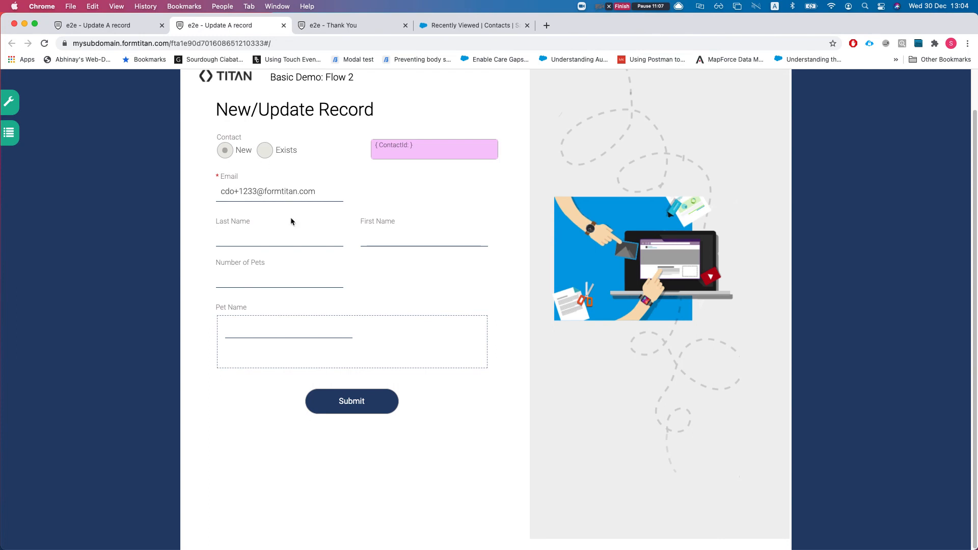
Step: Turn off 'Disable form while loading' for the Get contact by email lookup and save the form
{"action": "left_click", "coordinate": [121, 27]}
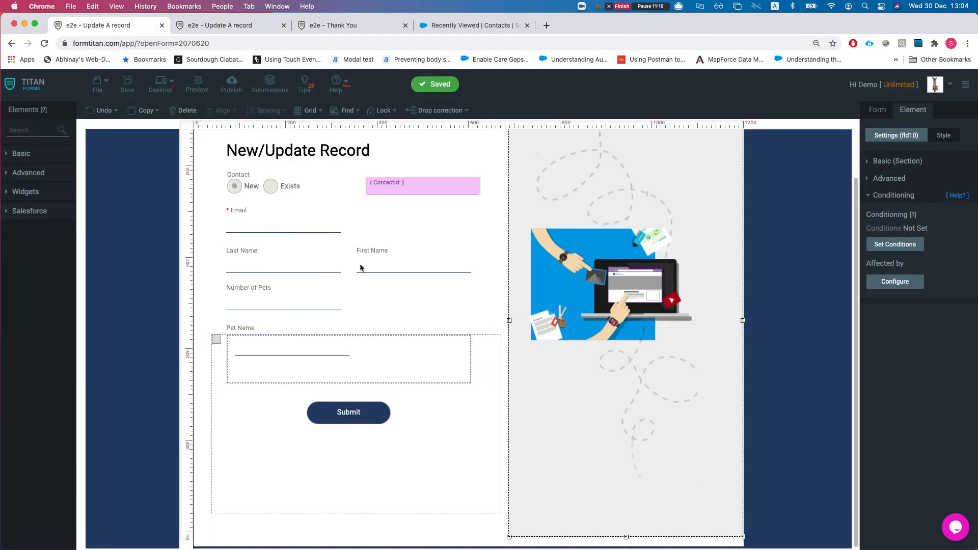
{"action": "left_click", "coordinate": [879, 110]}
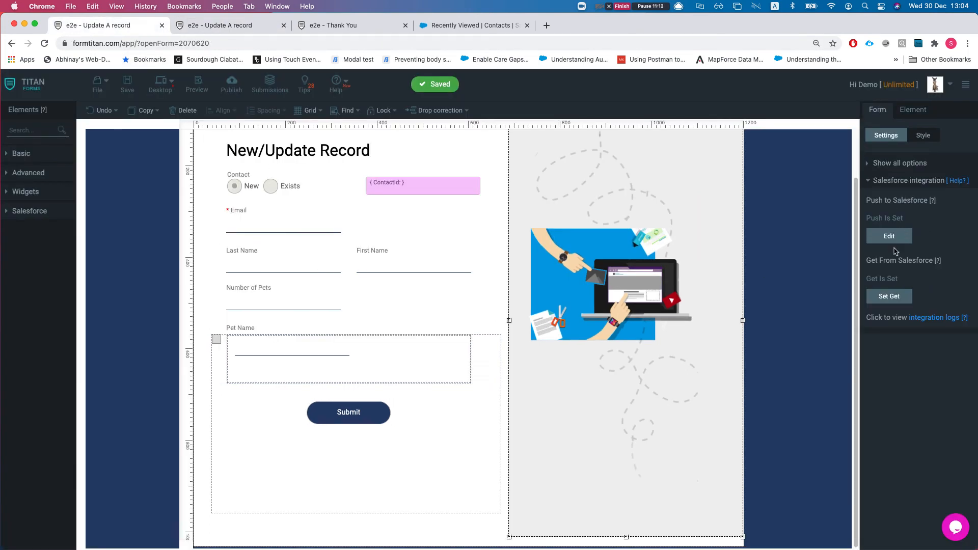
{"action": "left_click", "coordinate": [895, 301]}
{"action": "left_click", "coordinate": [616, 174]}
{"action": "left_click", "coordinate": [310, 253]}
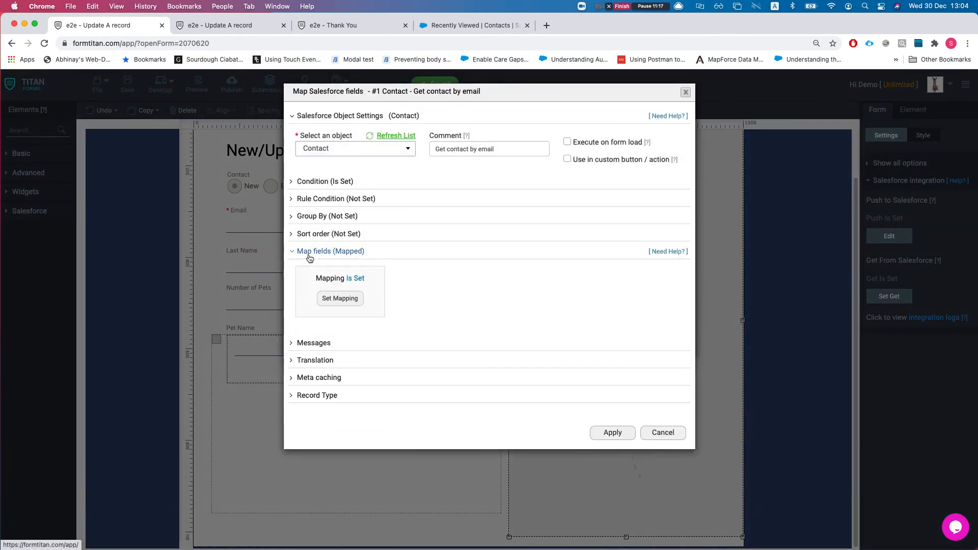
{"action": "left_click", "coordinate": [309, 255]}
{"action": "left_click", "coordinate": [312, 270]}
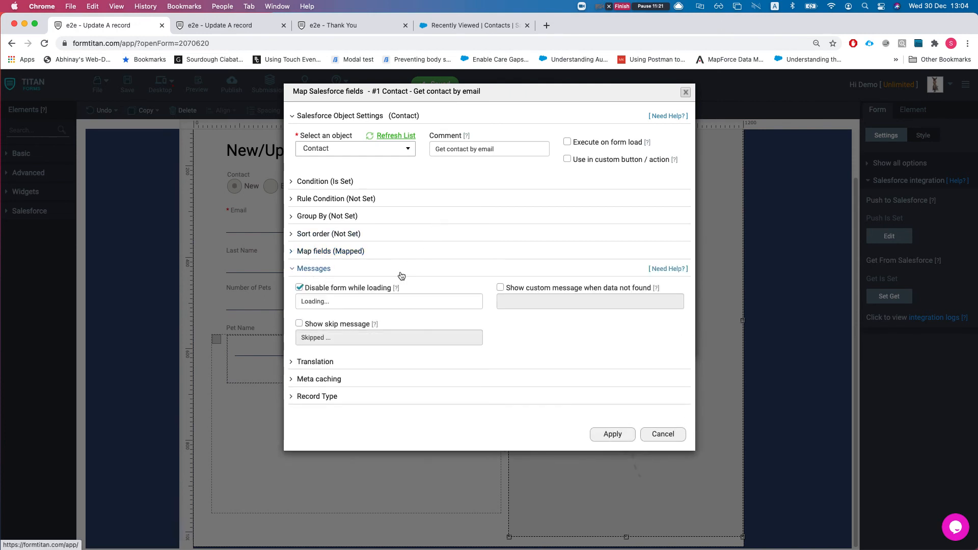
{"action": "left_click", "coordinate": [299, 288]}
{"action": "left_click", "coordinate": [604, 434]}
{"action": "left_click", "coordinate": [611, 338]}
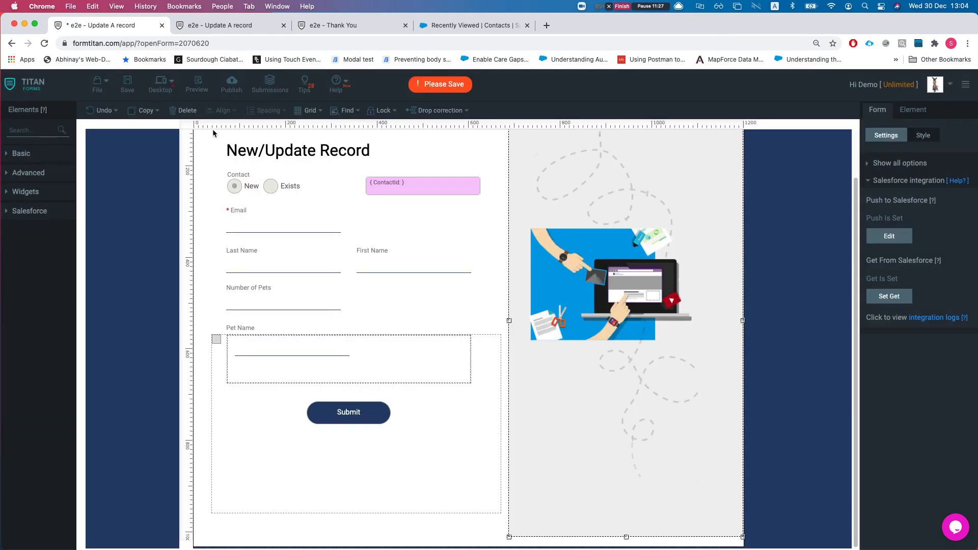
{"action": "left_click", "coordinate": [128, 84]}
Step: On the live form, replace the Email value with the saved test address
{"action": "left_click", "coordinate": [216, 30]}
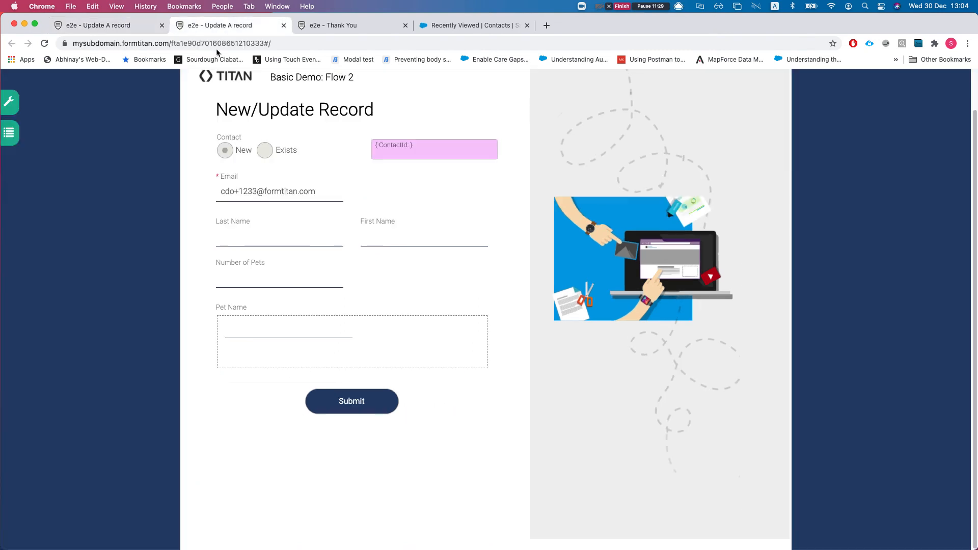
{"action": "triple_click", "coordinate": [250, 187]}
{"action": "key", "text": "super+c"}
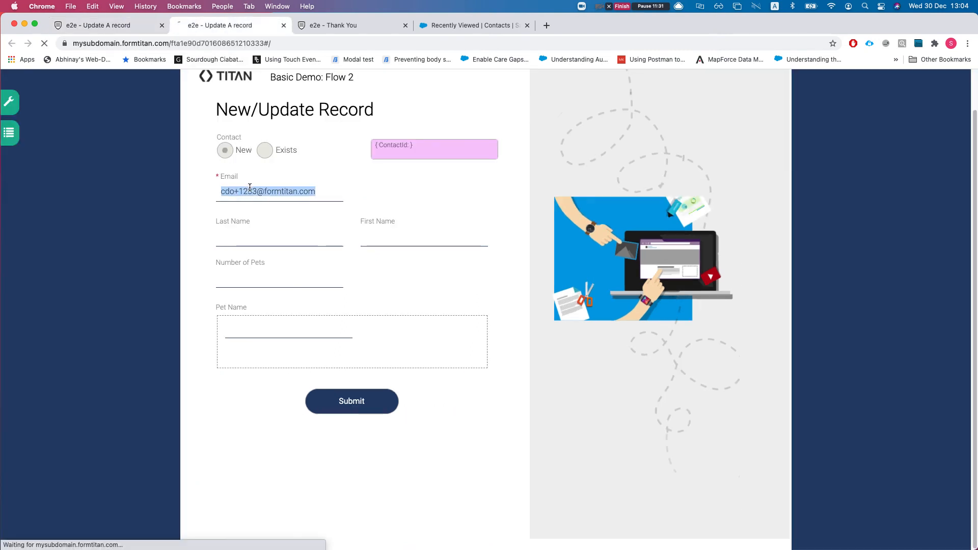
{"action": "key", "text": "BackSpace"}
{"action": "left_click", "coordinate": [252, 193]}
{"action": "key", "text": "super+v"}
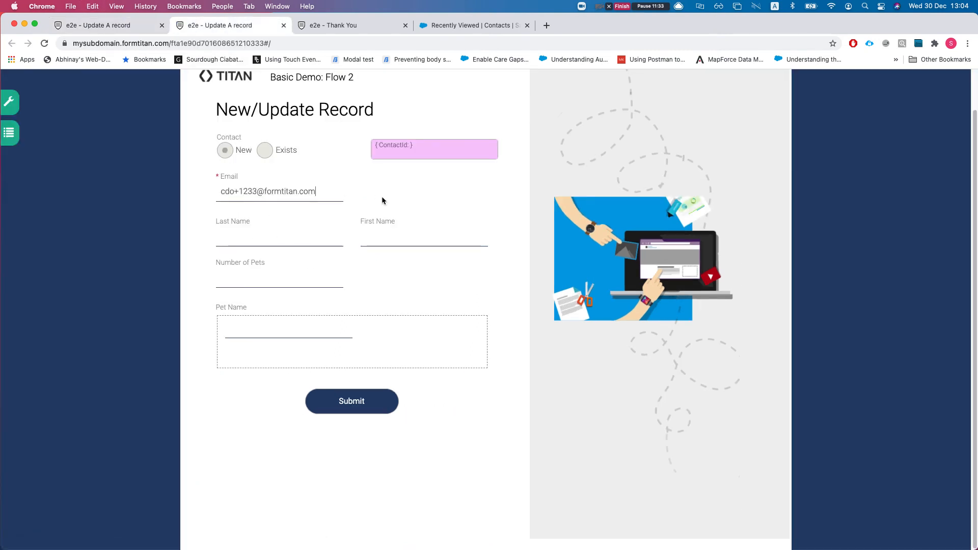
{"action": "left_click", "coordinate": [309, 165]}
Step: Enter Last Name 'last', First Name 'f', 3 pets named one, two, three, and submit
{"action": "left_click", "coordinate": [268, 240]}
{"action": "type", "text": "last"}
{"action": "key", "text": "Tab"}
{"action": "type", "text": "f"}
{"action": "left_click", "coordinate": [236, 284]}
{"action": "type", "text": "3"}
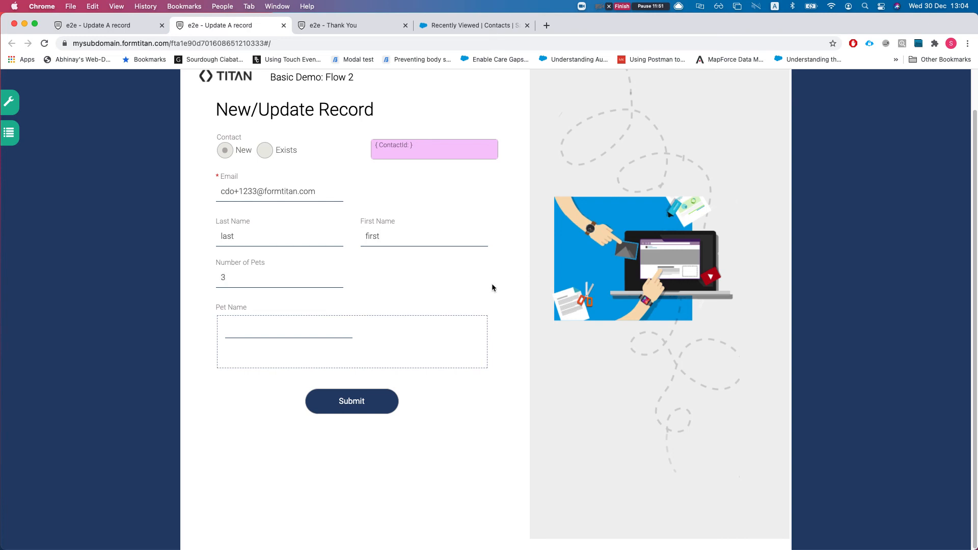
{"action": "left_click", "coordinate": [307, 329]}
{"action": "type", "text": "oe"}
{"action": "key", "text": "BackSpace"}
{"action": "key", "text": "BackSpace"}
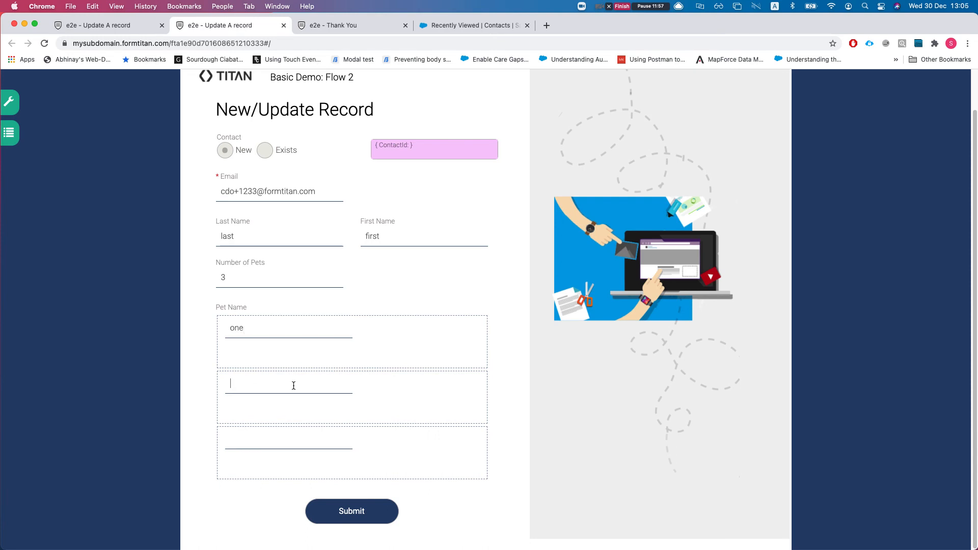
{"action": "type", "text": "two"}
{"action": "type", "text": "three"}
{"action": "left_click", "coordinate": [351, 511]}
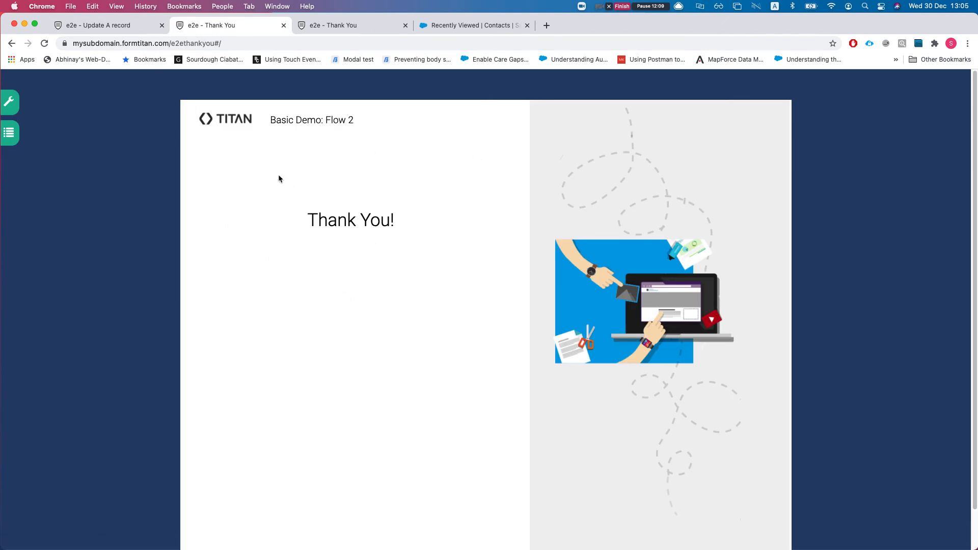
{"action": "left_click", "coordinate": [124, 26]}
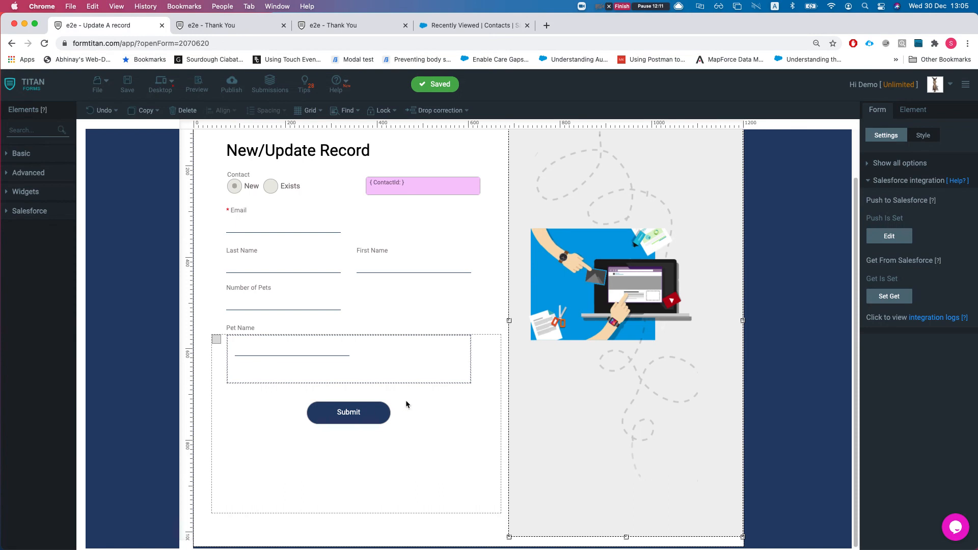
{"action": "left_click", "coordinate": [369, 416]}
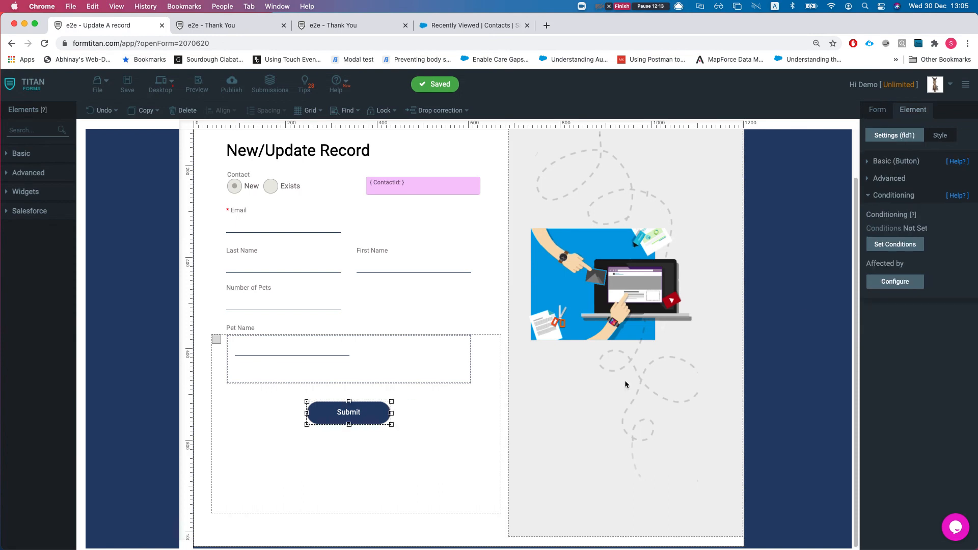
{"action": "left_click", "coordinate": [891, 162]}
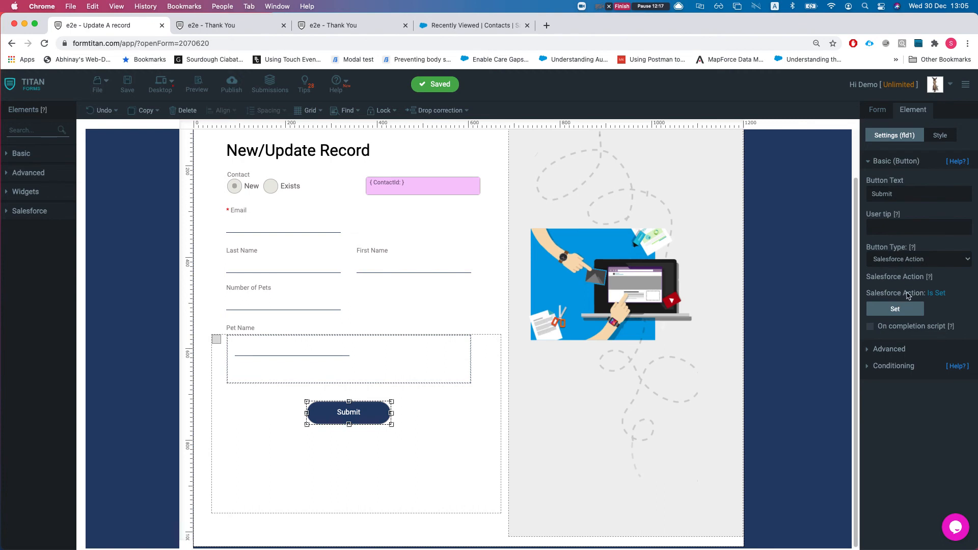
{"action": "left_click", "coordinate": [902, 306]}
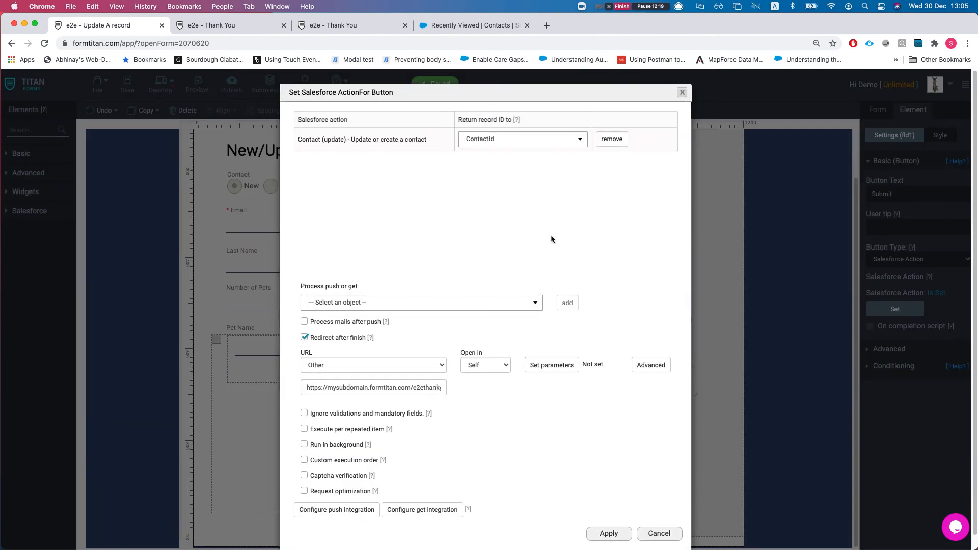
{"action": "left_click_drag", "start_coordinate": [301, 139], "coordinate": [401, 153]}
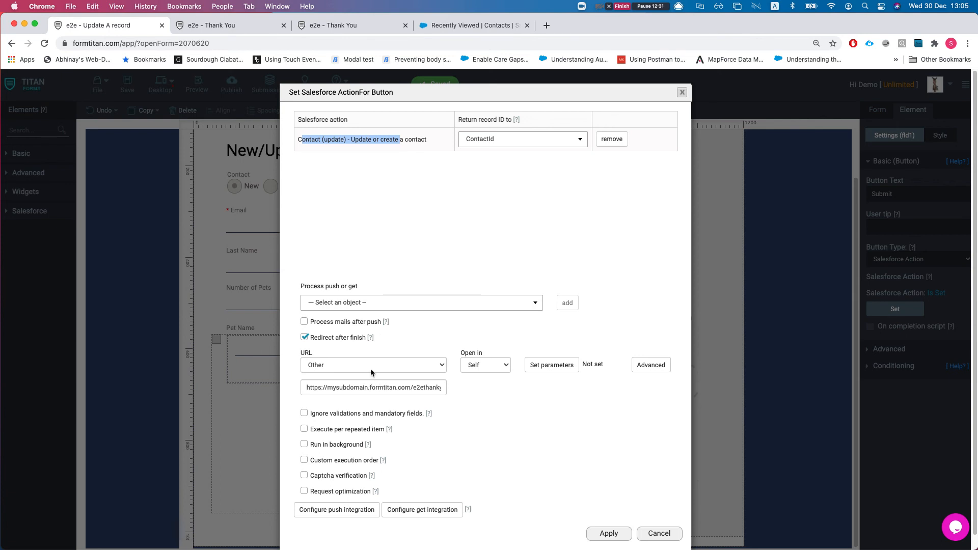
{"action": "left_click", "coordinate": [338, 392]}
{"action": "triple_click", "coordinate": [339, 391]}
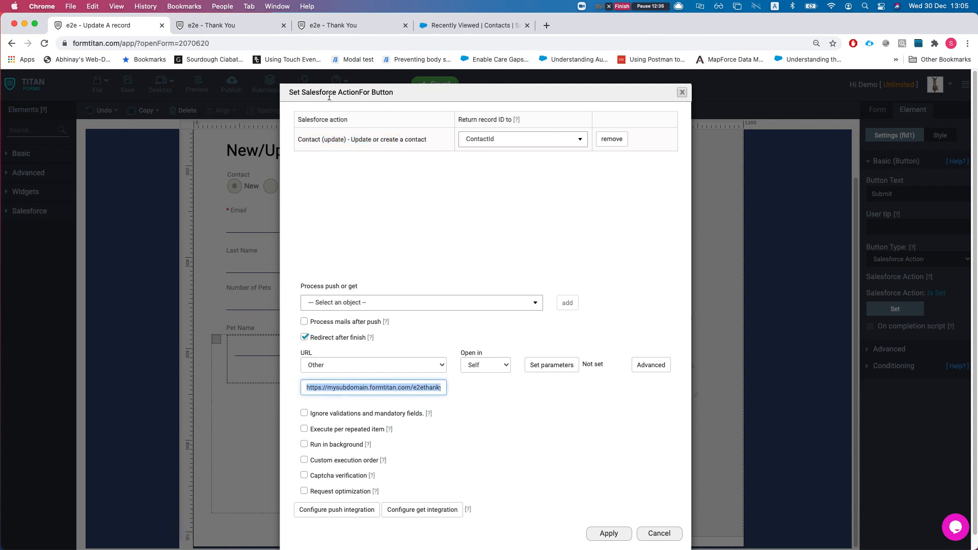
{"action": "left_click", "coordinate": [329, 26]}
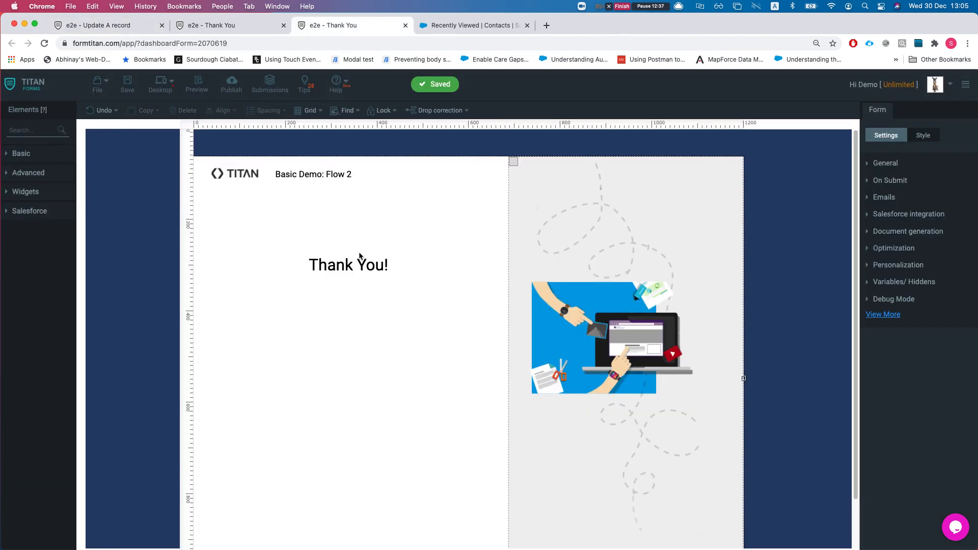
{"action": "left_click", "coordinate": [242, 29]}
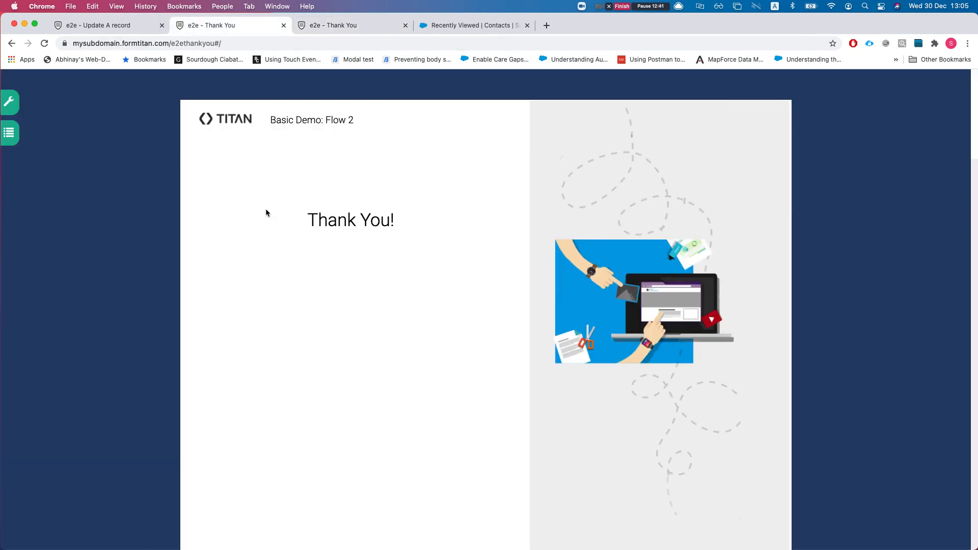
{"action": "left_click", "coordinate": [127, 28]}
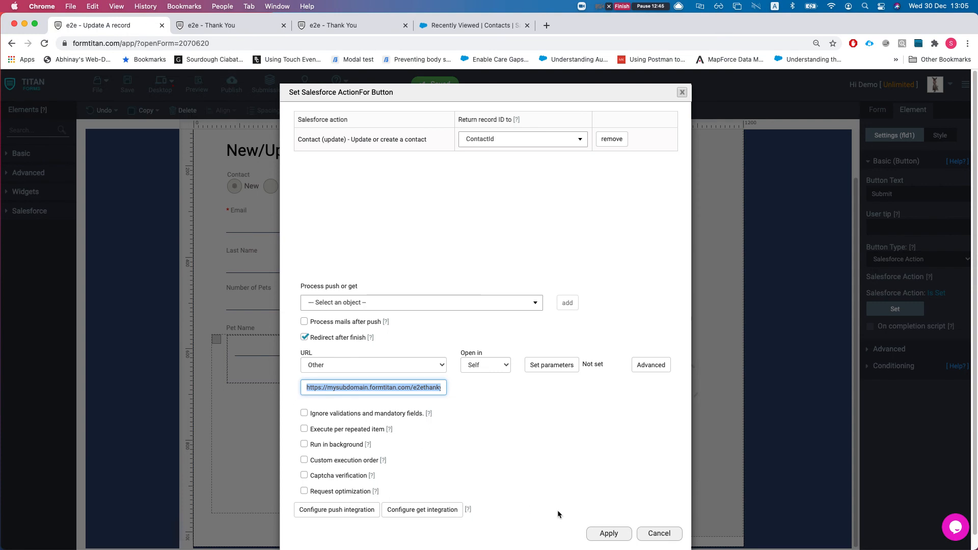
{"action": "left_click", "coordinate": [658, 535]}
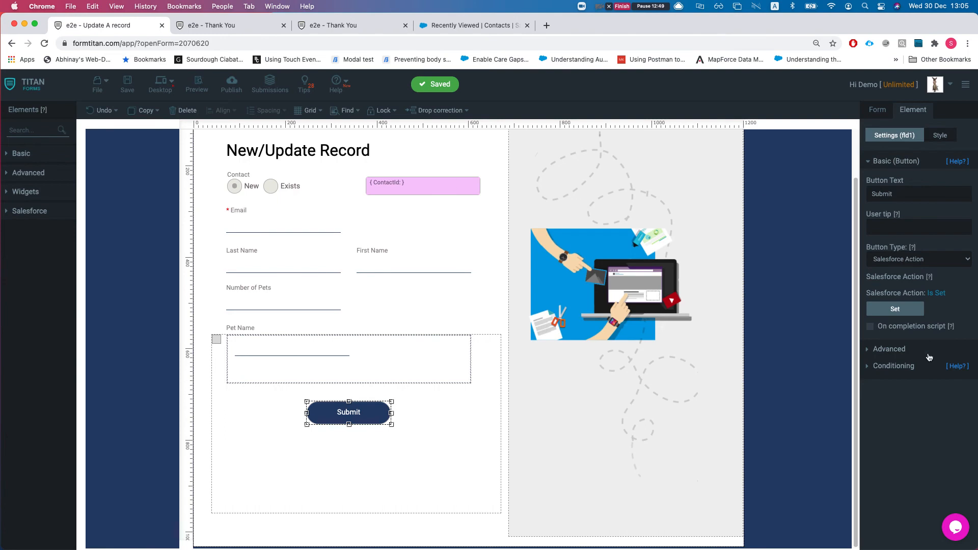
Step: Open the Salesforce integration logs and review the latest contact push message
{"action": "left_click", "coordinate": [885, 112]}
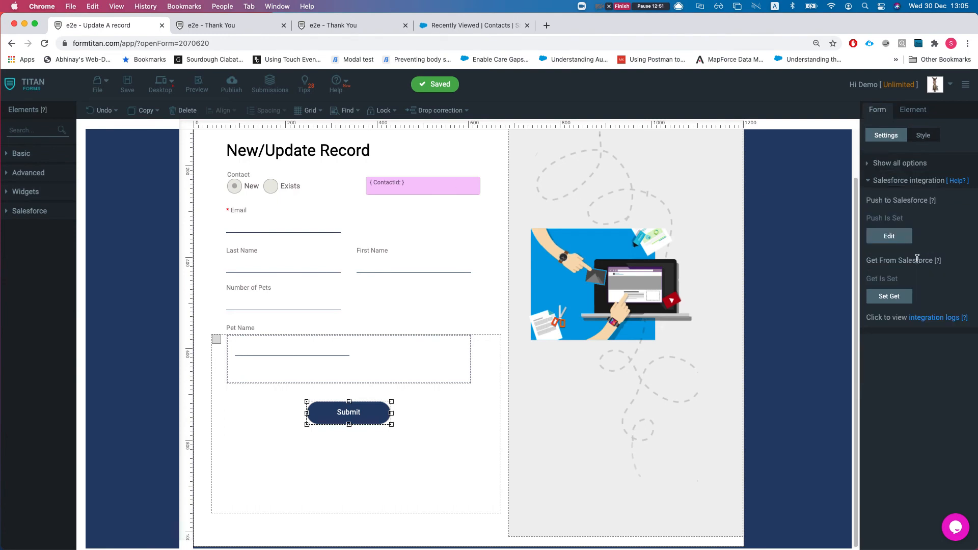
{"action": "left_click", "coordinate": [936, 317]}
{"action": "left_click_drag", "start_coordinate": [254, 28], "coordinate": [454, 26]}
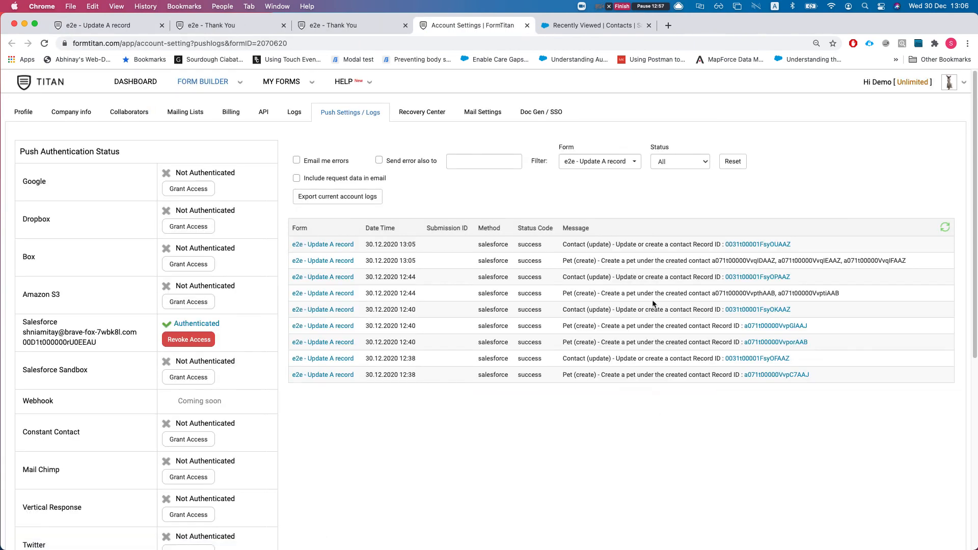
{"action": "left_click_drag", "start_coordinate": [572, 246], "coordinate": [676, 245]}
{"action": "left_click", "coordinate": [676, 245]}
Step: Check the pushed contact in Salesforce, its three pets and details, then return to the editor
{"action": "left_click", "coordinate": [753, 244], "text": "super"}
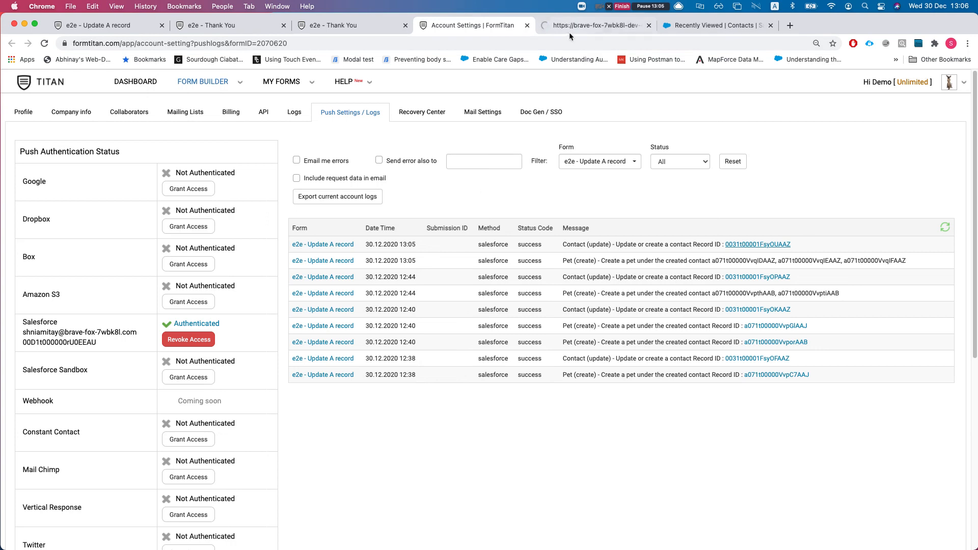
{"action": "left_click", "coordinate": [571, 28]}
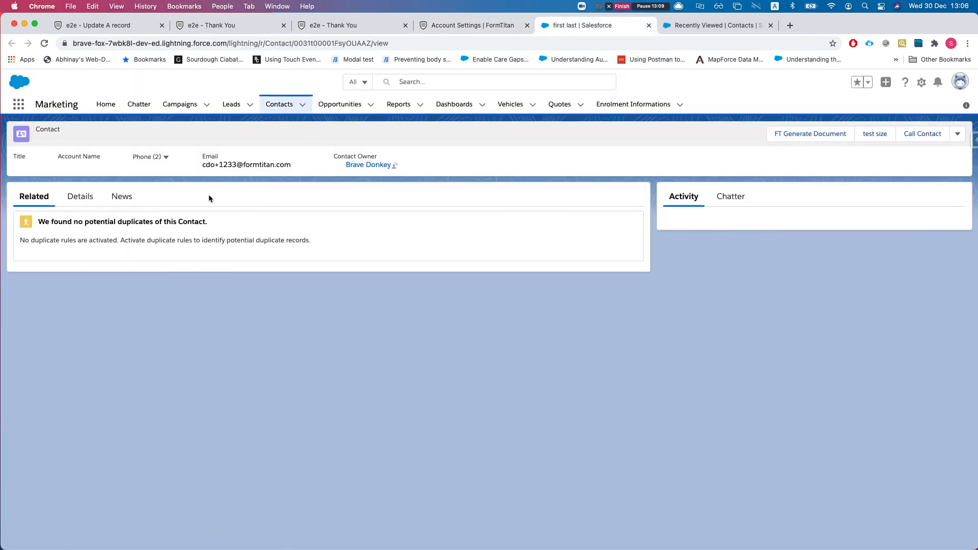
{"action": "scroll", "coordinate": [58, 428], "scroll_direction": "down", "scroll_amount": 3}
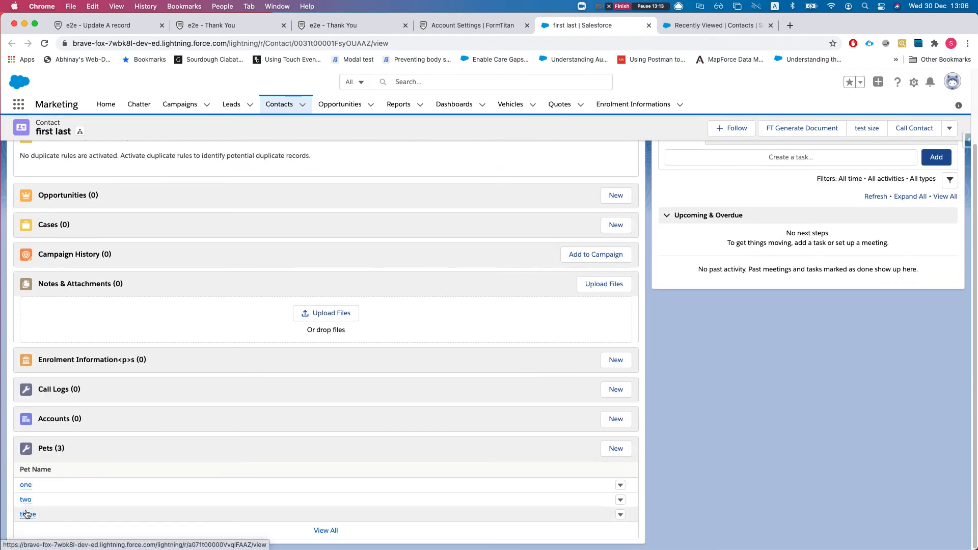
{"action": "scroll", "coordinate": [139, 270], "scroll_direction": "up", "scroll_amount": 3}
{"action": "left_click", "coordinate": [81, 168]}
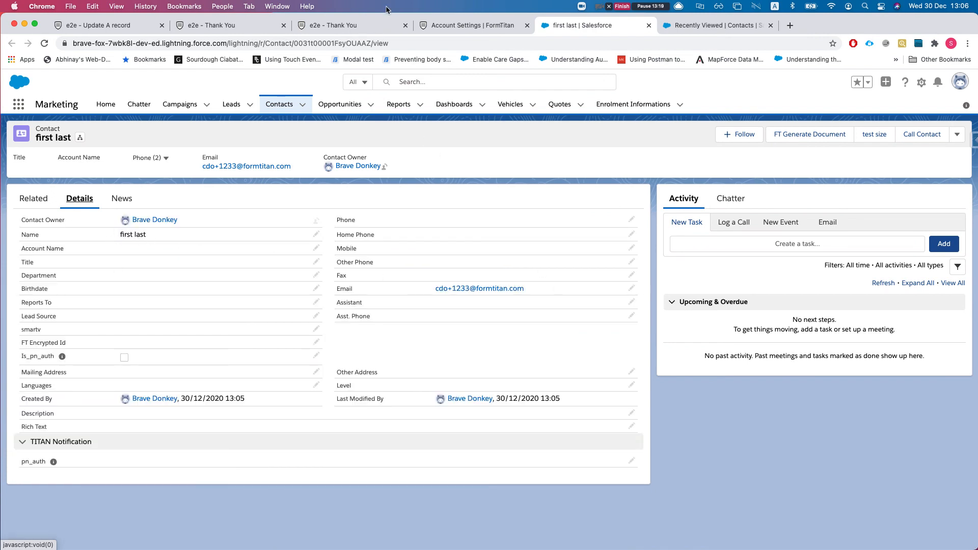
{"action": "left_click", "coordinate": [101, 25]}
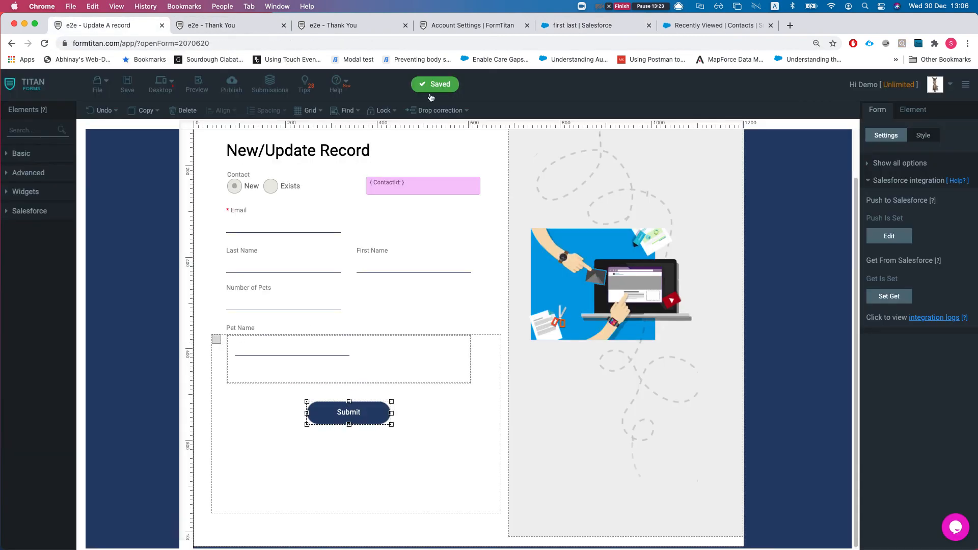
{"action": "left_click_drag", "start_coordinate": [445, 26], "coordinate": [237, 25]}
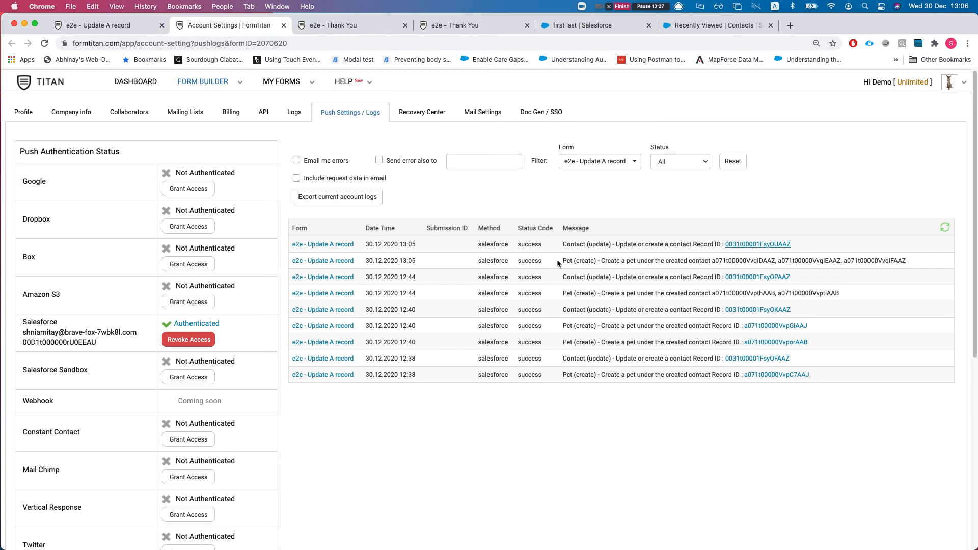
{"action": "left_click_drag", "start_coordinate": [564, 262], "coordinate": [588, 262]}
{"action": "left_click", "coordinate": [616, 263]}
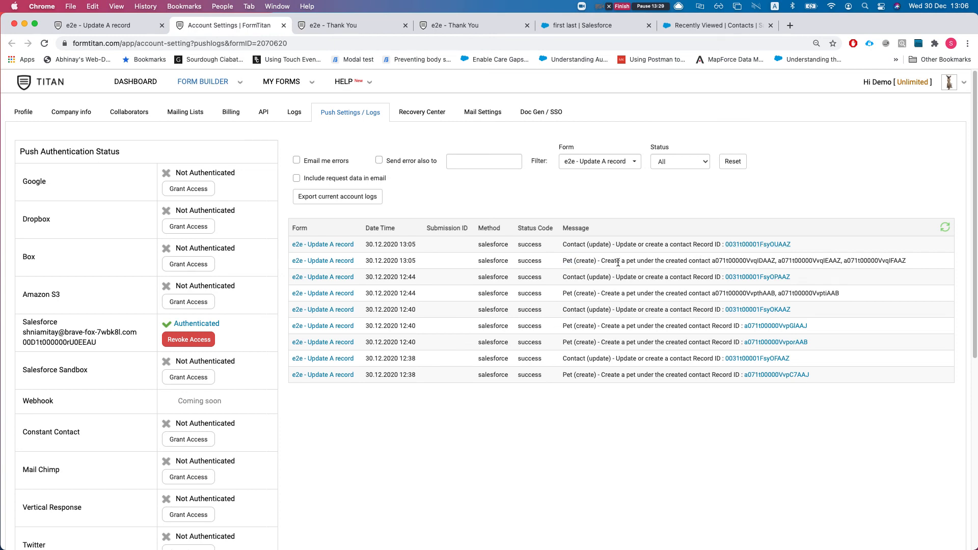
{"action": "double_click", "coordinate": [727, 261]}
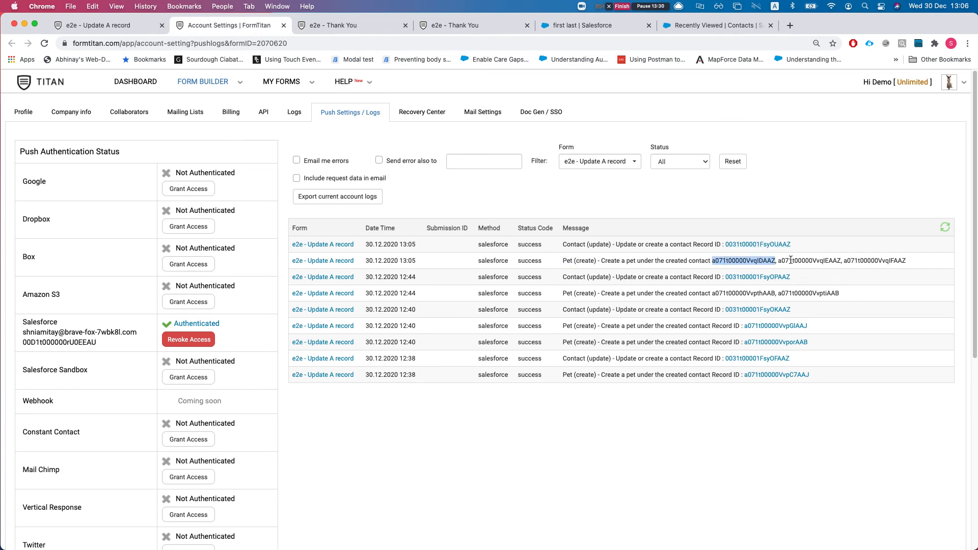
{"action": "double_click", "coordinate": [866, 261]}
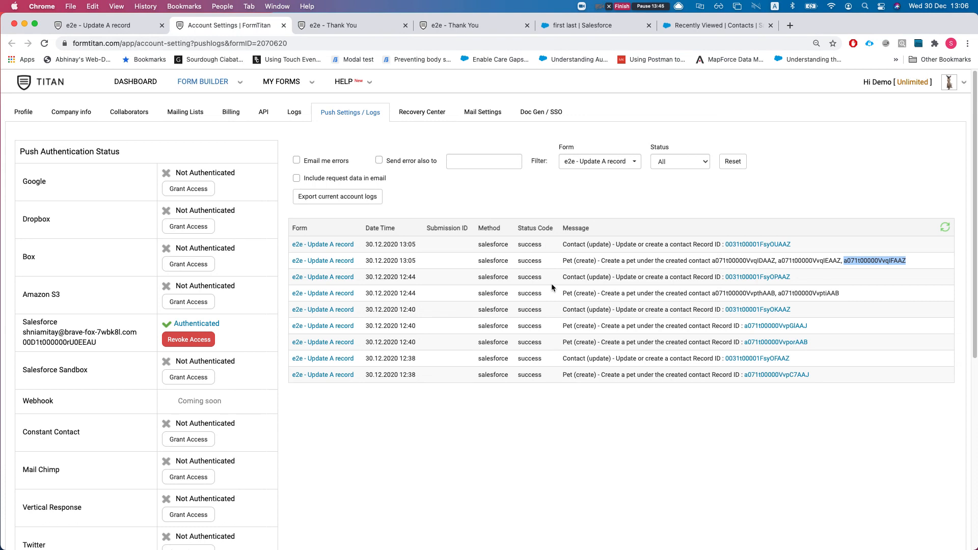
{"action": "double_click", "coordinate": [745, 260]}
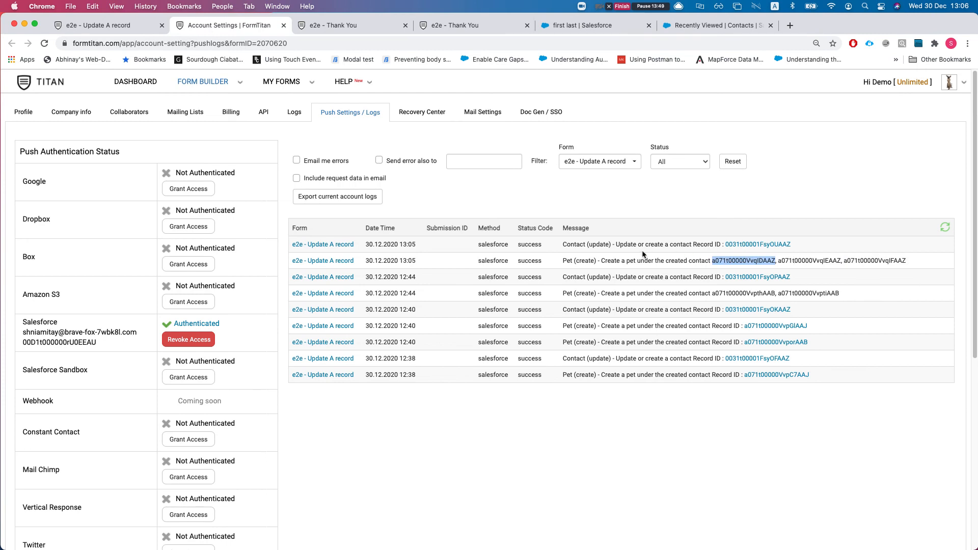
{"action": "left_click_drag", "start_coordinate": [599, 259], "coordinate": [768, 261]}
{"action": "left_click", "coordinate": [783, 261]}
{"action": "double_click", "coordinate": [864, 261]}
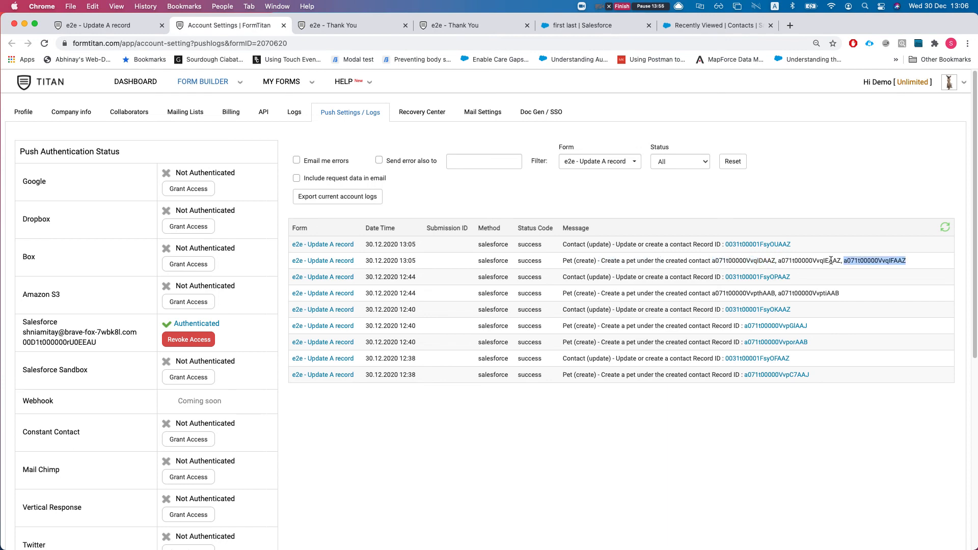
{"action": "double_click", "coordinate": [822, 261]}
{"action": "left_click", "coordinate": [119, 21]}
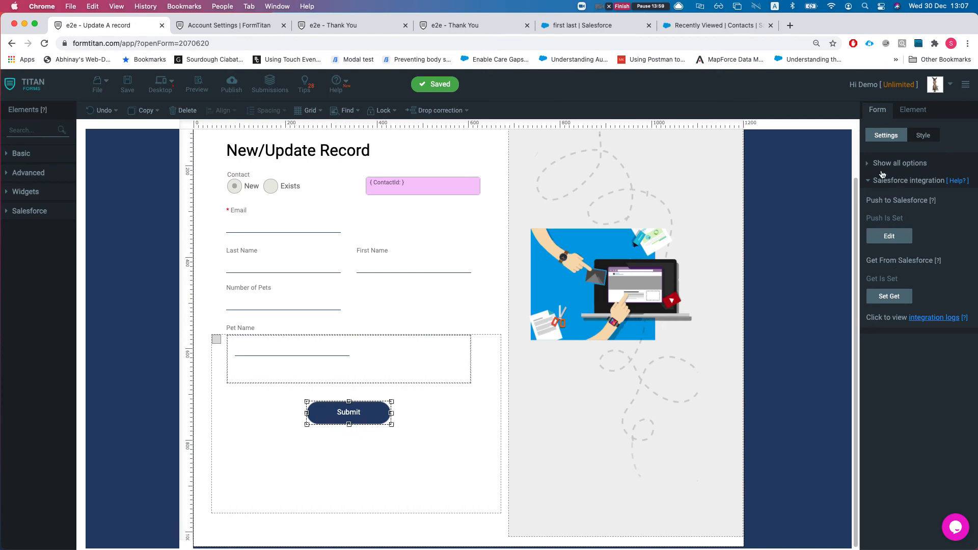
Step: Re-apply the Pet creation step under the contact with Bulk mode off, finish the push setup, and save the form
{"action": "left_click", "coordinate": [886, 237]}
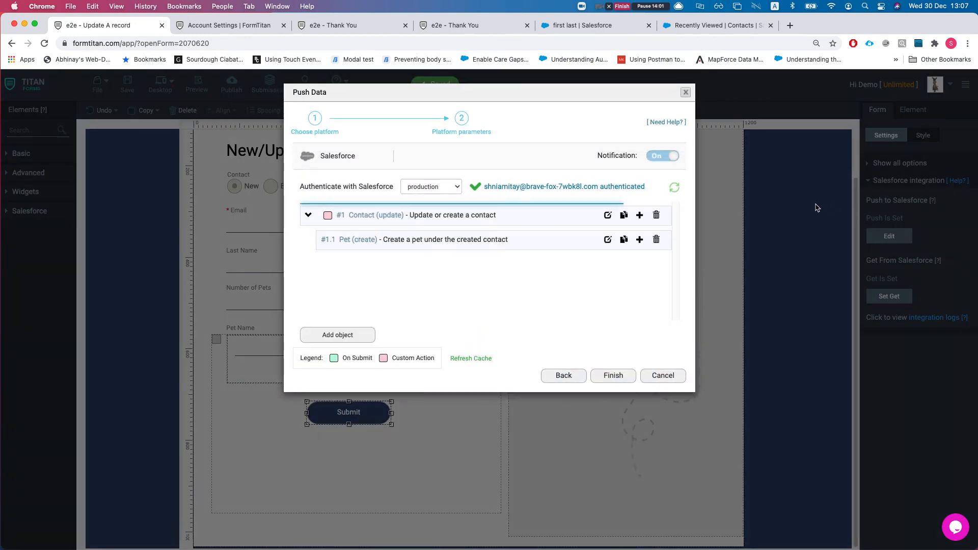
{"action": "left_click", "coordinate": [608, 240]}
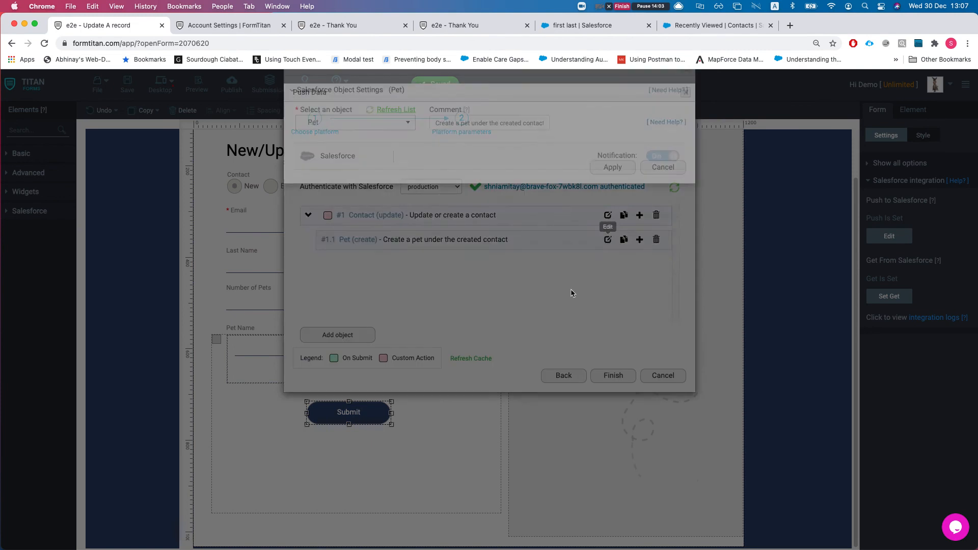
{"action": "left_click", "coordinate": [339, 173]}
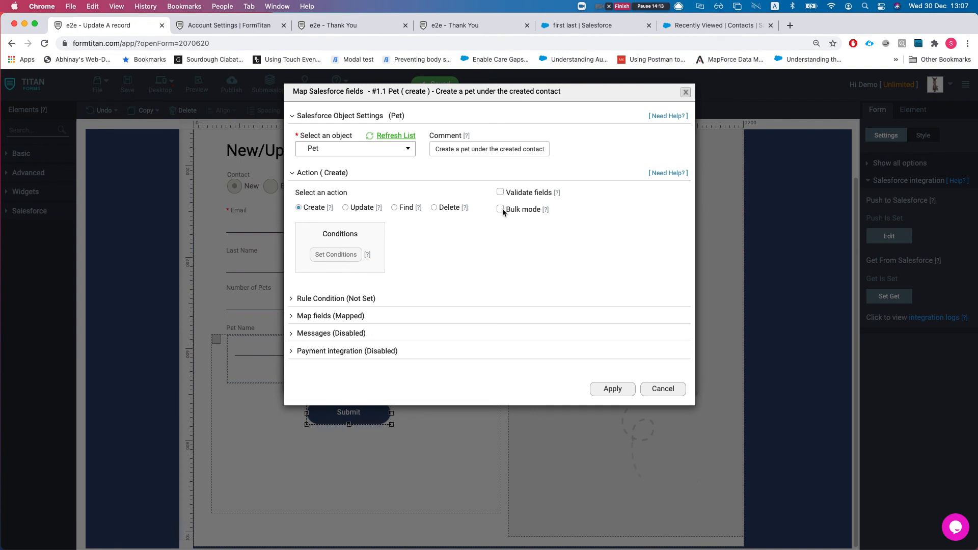
{"action": "left_click", "coordinate": [606, 389]}
{"action": "left_click", "coordinate": [614, 376]}
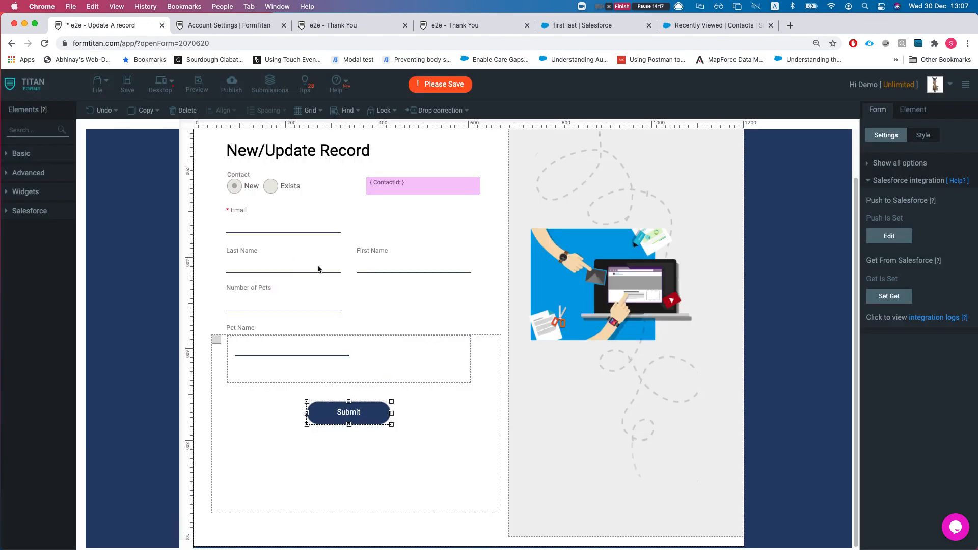
{"action": "left_click", "coordinate": [128, 82]}
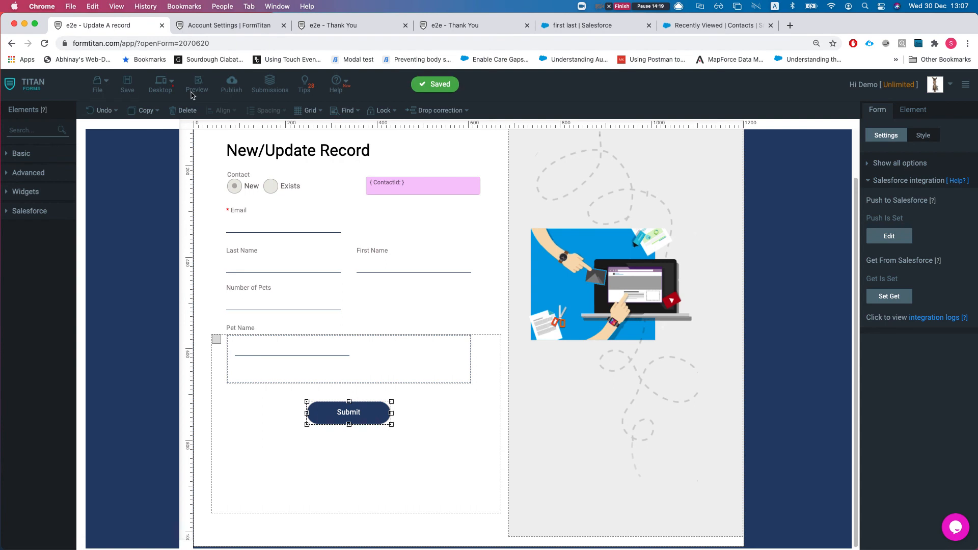
Step: Open the live form in a new tab, then paste into and clear the Email field
{"action": "left_click", "coordinate": [223, 85]}
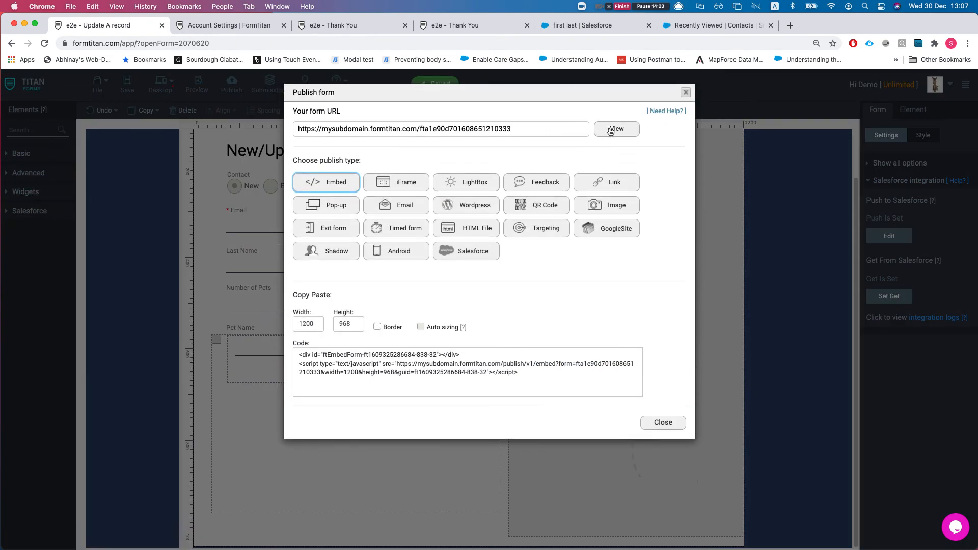
{"action": "left_click", "coordinate": [612, 130]}
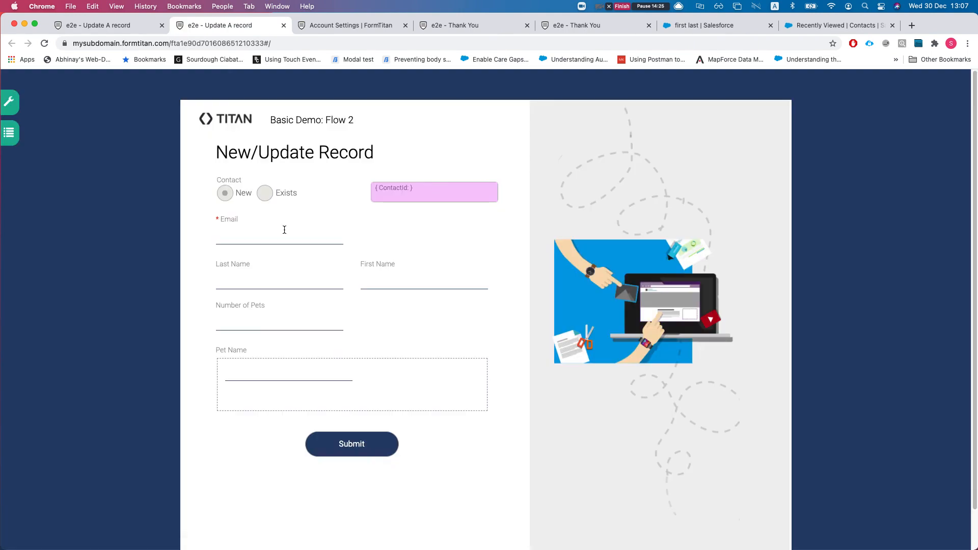
{"action": "left_click", "coordinate": [283, 231]}
{"action": "key", "text": "super+v"}
{"action": "key", "text": "super+a"}
{"action": "key", "text": "BackSpace"}
Step: Select the contact's email on the Salesforce record and move its tab forward
{"action": "left_click", "coordinate": [719, 25]}
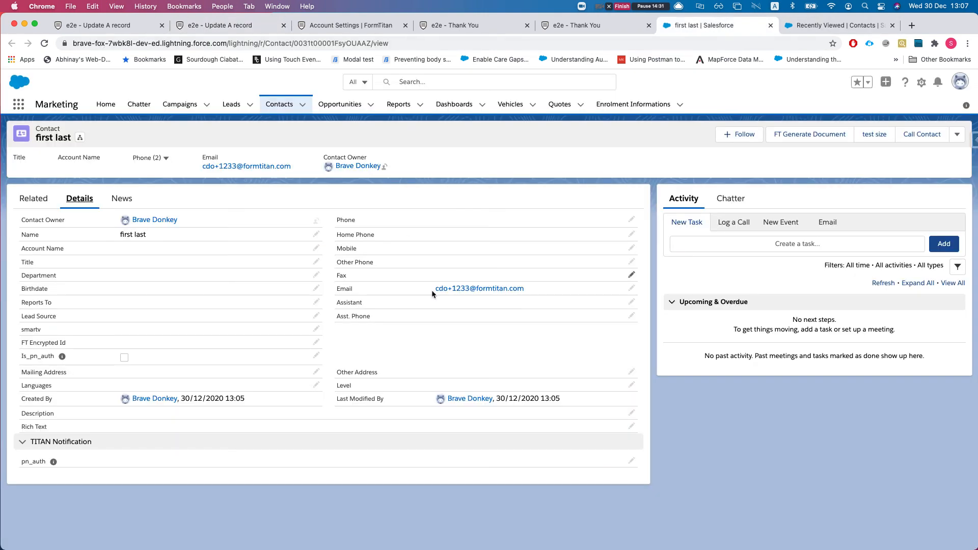
{"action": "left_click_drag", "start_coordinate": [524, 290], "coordinate": [438, 286]}
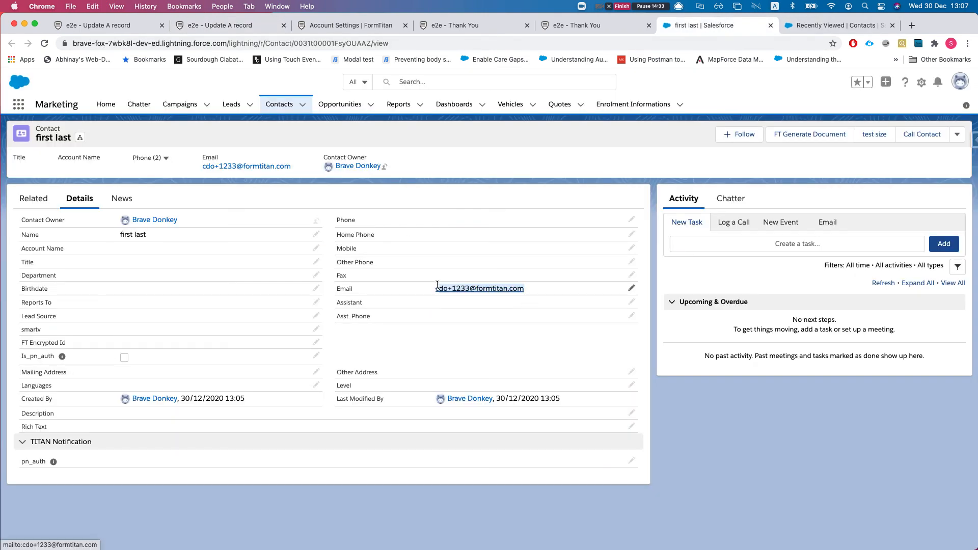
{"action": "left_click_drag", "start_coordinate": [701, 28], "coordinate": [333, 28]}
Step: Close the two leftover thank-you tabs and return to the blank form
{"action": "left_click", "coordinate": [203, 26]}
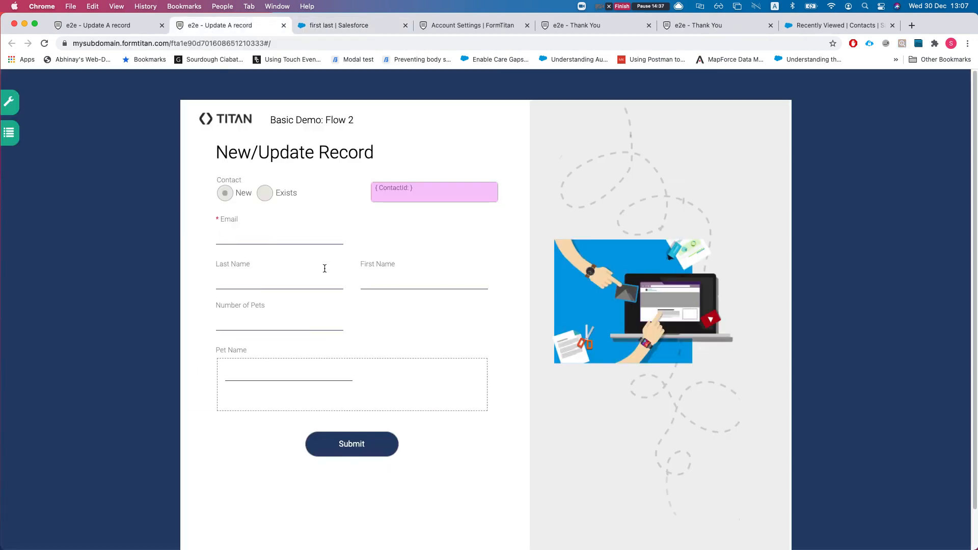
{"action": "left_click", "coordinate": [502, 26]}
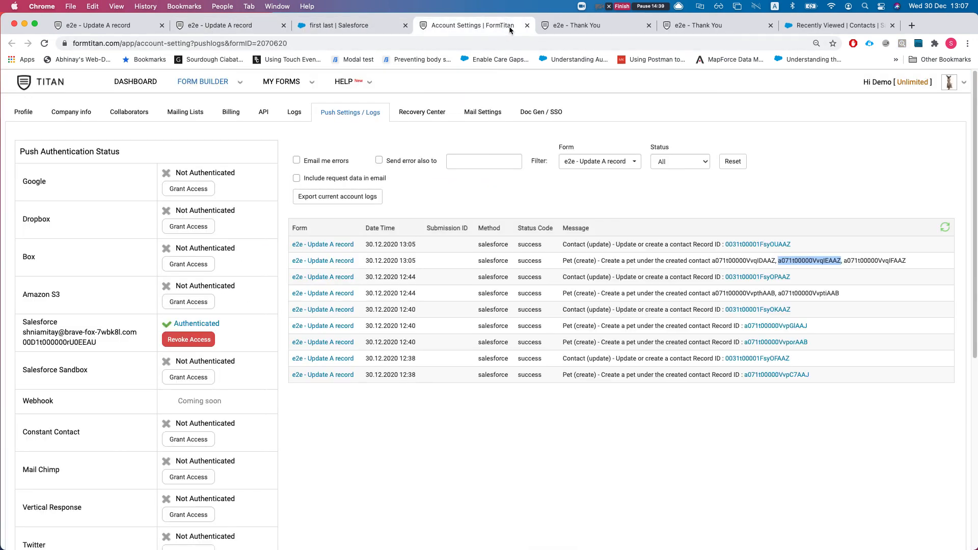
{"action": "left_click", "coordinate": [566, 26]}
{"action": "key", "text": "super+w"}
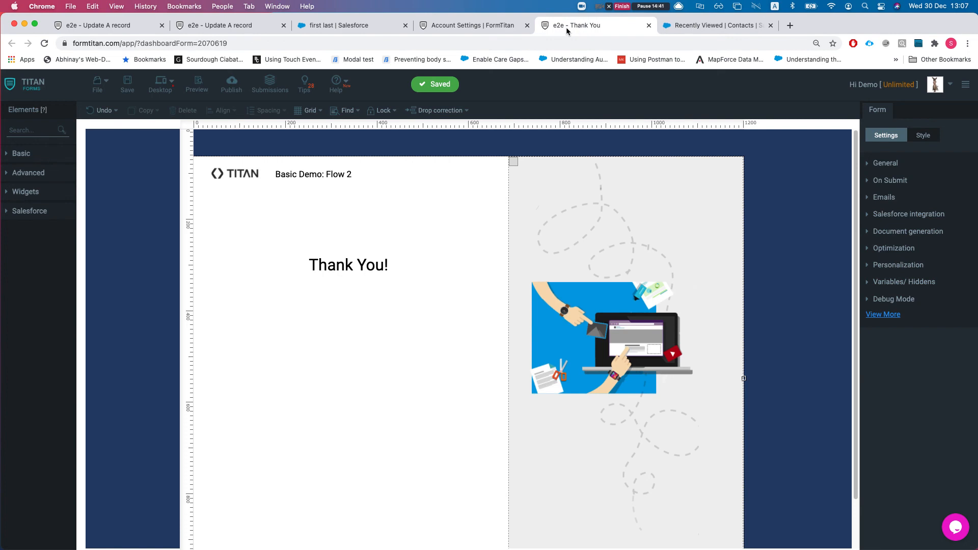
{"action": "key", "text": "super+w"}
{"action": "key", "text": "super+w"}
{"action": "left_click", "coordinate": [258, 24]}
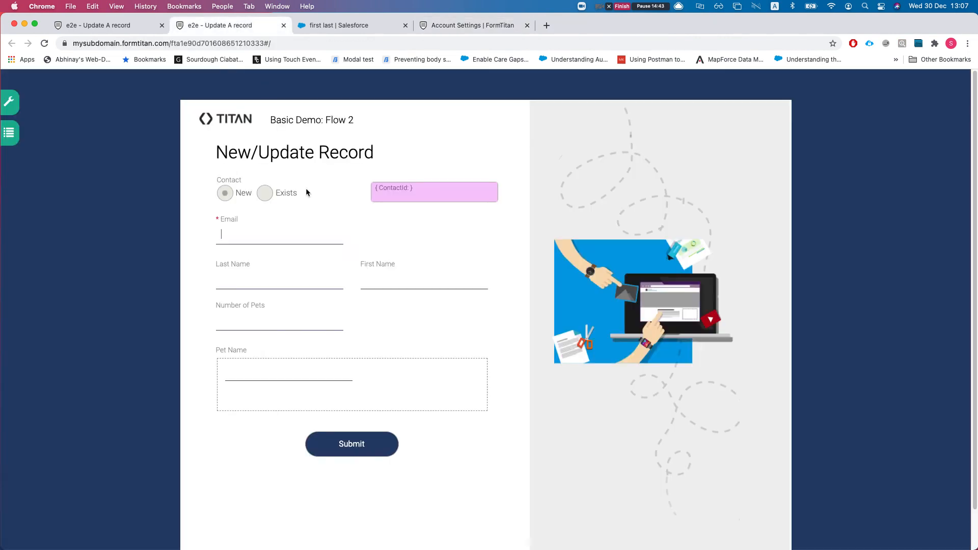
Step: Submit the existing contact's email with last name 'Updated' and four pets named 1 to 4
{"action": "left_click", "coordinate": [293, 254]}
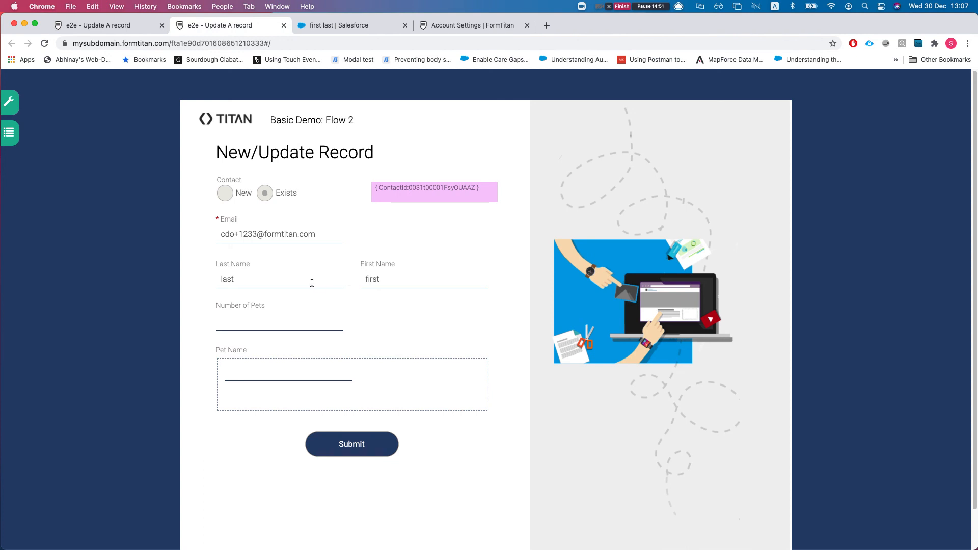
{"action": "double_click", "coordinate": [276, 279]}
{"action": "type", "text": "Updated"}
{"action": "scroll", "coordinate": [310, 352], "scroll_direction": "down", "scroll_amount": 2}
{"action": "left_click", "coordinate": [292, 340]}
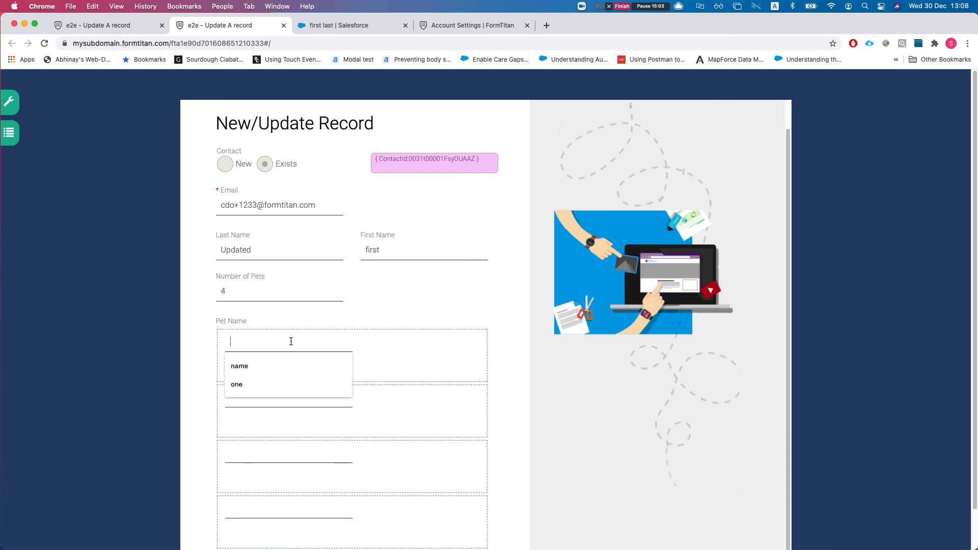
{"action": "type", "text": "1"}
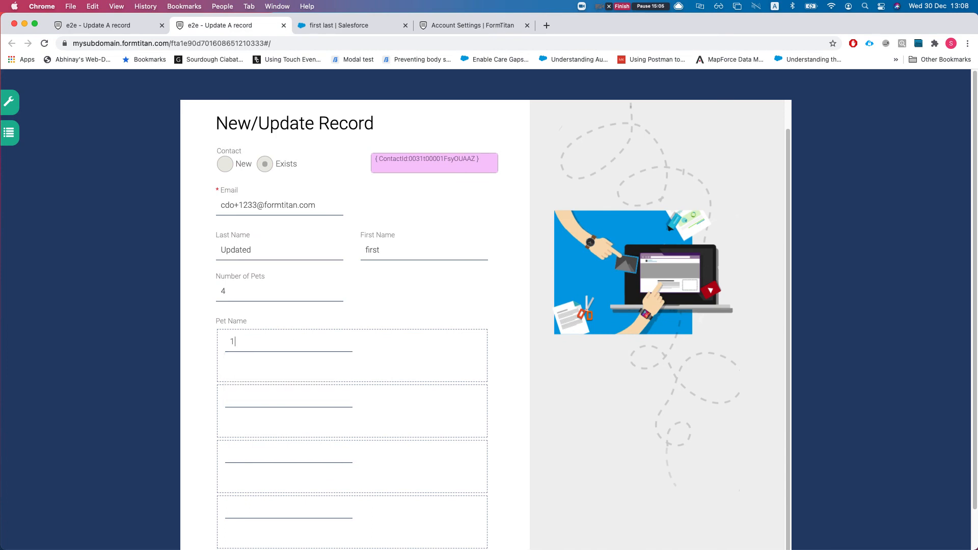
{"action": "left_click", "coordinate": [276, 397]}
{"action": "type", "text": "2"}
{"action": "scroll", "coordinate": [306, 434], "scroll_direction": "down", "scroll_amount": 1}
{"action": "scroll", "coordinate": [290, 438], "scroll_direction": "down", "scroll_amount": 2}
{"action": "left_click", "coordinate": [277, 463]}
{"action": "left_click", "coordinate": [360, 533]}
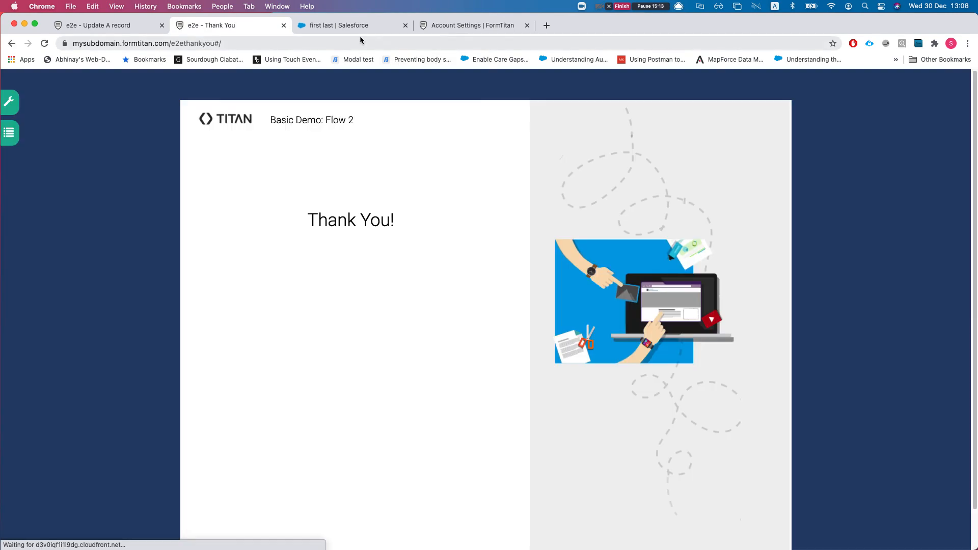
Step: Reload the Salesforce contact and check that its details show last name Updated
{"action": "left_click", "coordinate": [359, 33]}
{"action": "key", "text": "super+r"}
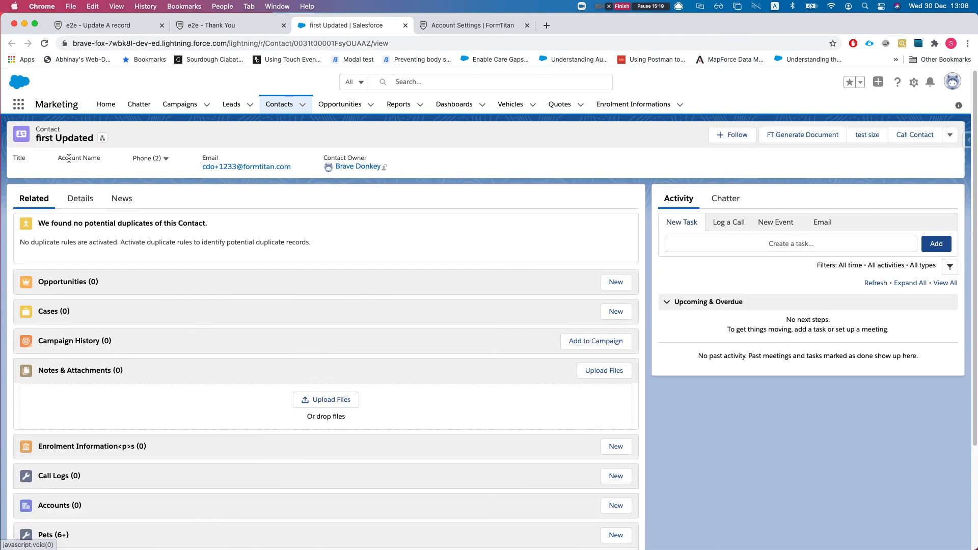
{"action": "left_click", "coordinate": [80, 199]}
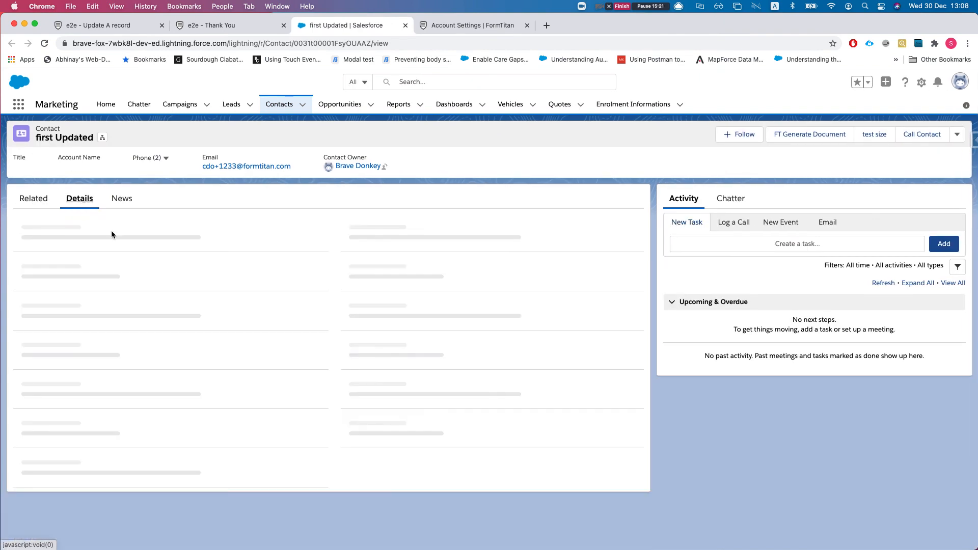
{"action": "left_click", "coordinate": [35, 199]}
Step: View the full list of the contact's seven pets, then move the push logs tab beside the form
{"action": "scroll", "coordinate": [267, 330], "scroll_direction": "down", "scroll_amount": 3}
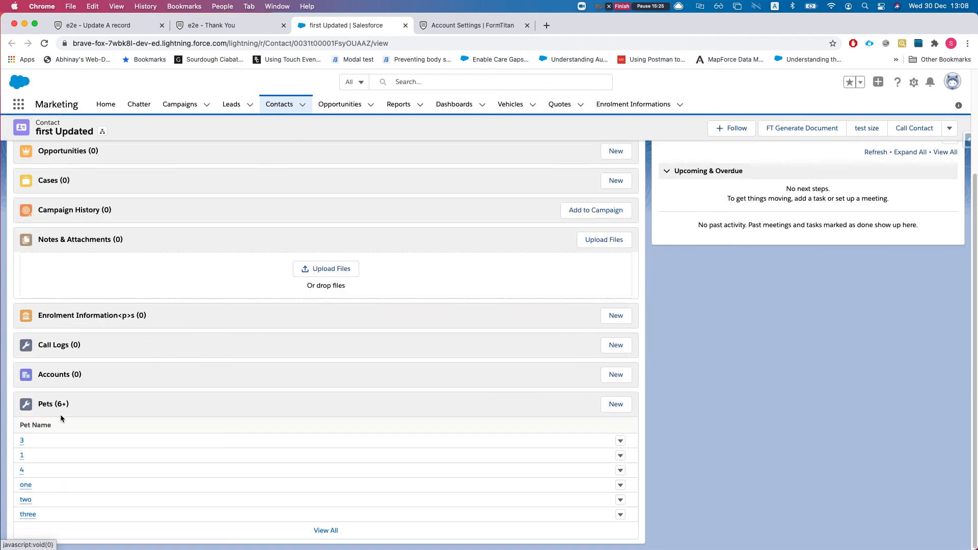
{"action": "mouse_move", "coordinate": [23, 460]}
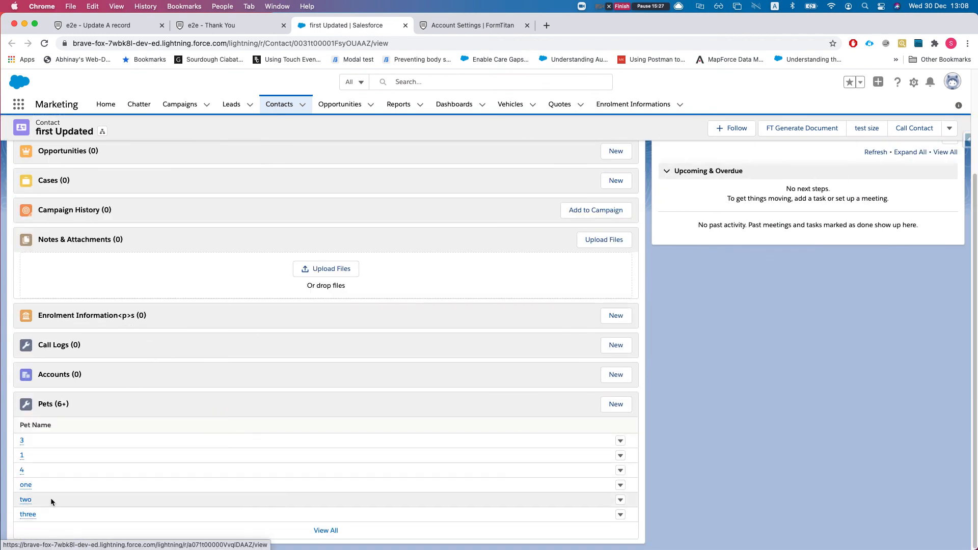
{"action": "left_click", "coordinate": [336, 533]}
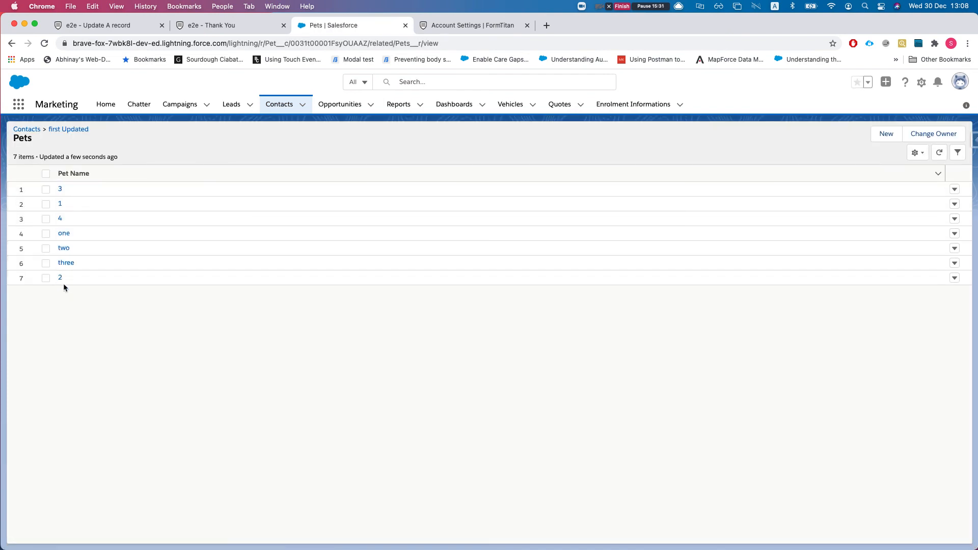
{"action": "left_click", "coordinate": [120, 26]}
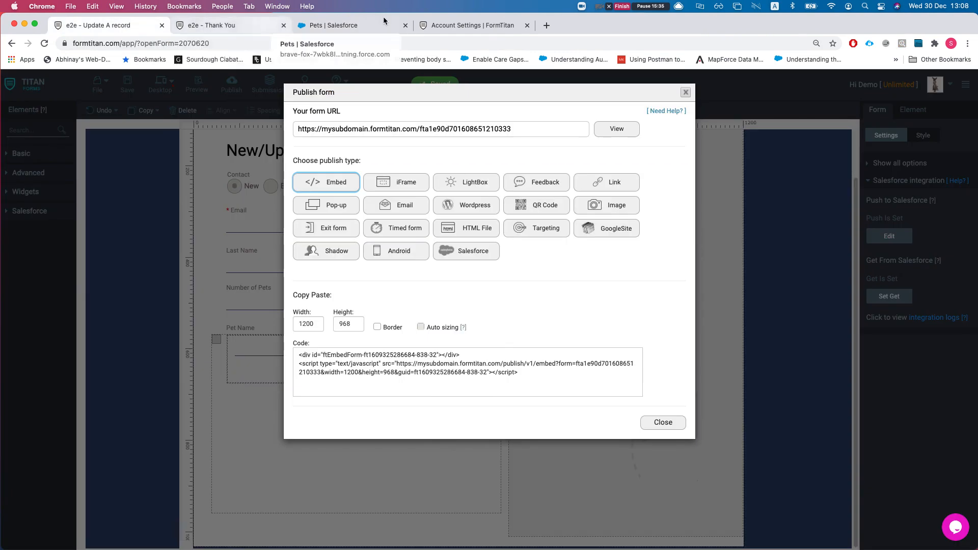
{"action": "left_click_drag", "start_coordinate": [446, 25], "coordinate": [231, 26]}
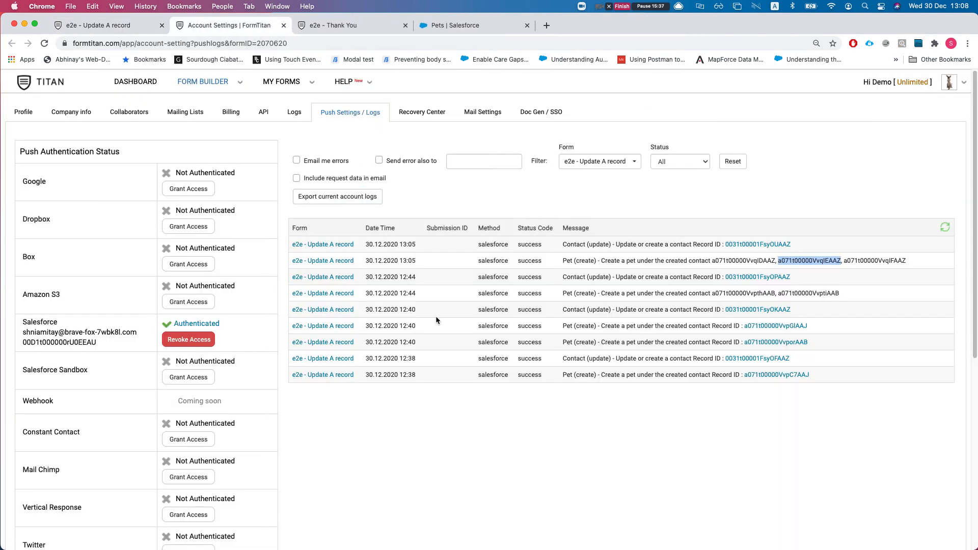
Step: Reload the push logs and highlight the newest contact update and the 13:05 pet IDs
{"action": "left_click", "coordinate": [625, 438]}
{"action": "key", "text": "super+r"}
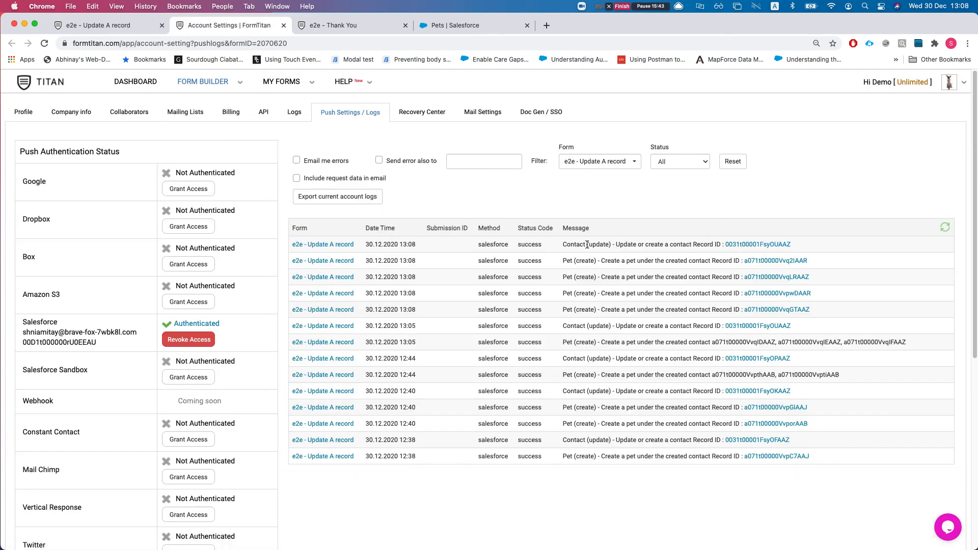
{"action": "left_click_drag", "start_coordinate": [571, 244], "coordinate": [719, 245]}
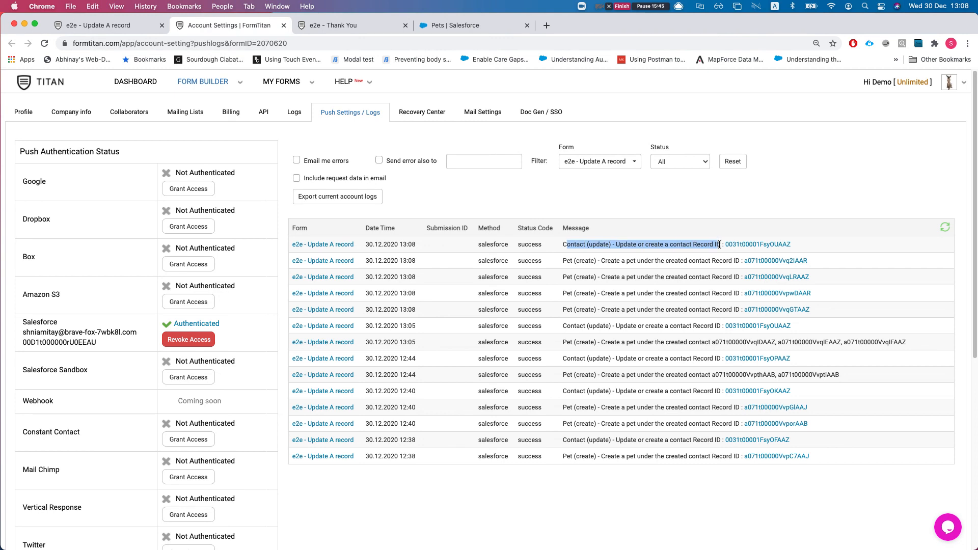
{"action": "left_click", "coordinate": [657, 337]}
{"action": "left_click_drag", "start_coordinate": [711, 339], "coordinate": [928, 345]}
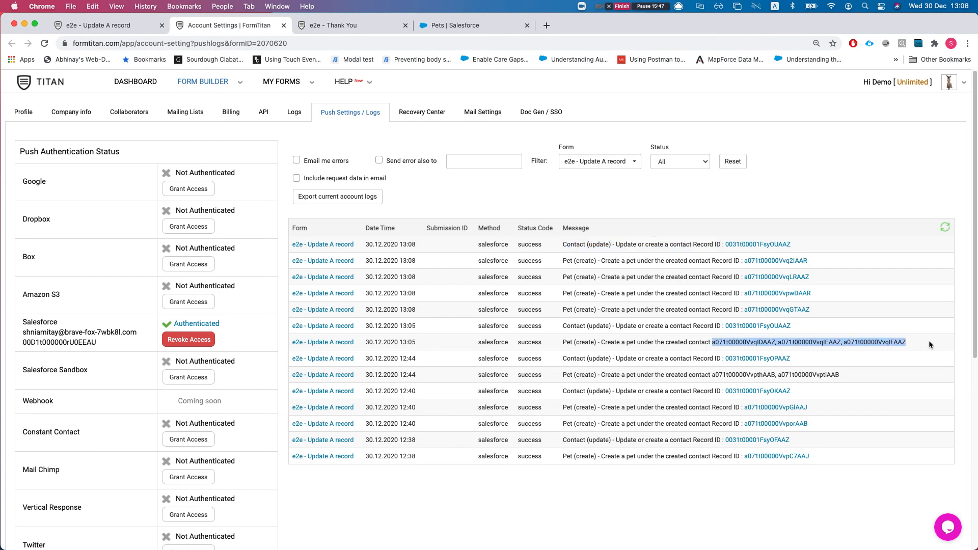
{"action": "left_click", "coordinate": [898, 345]}
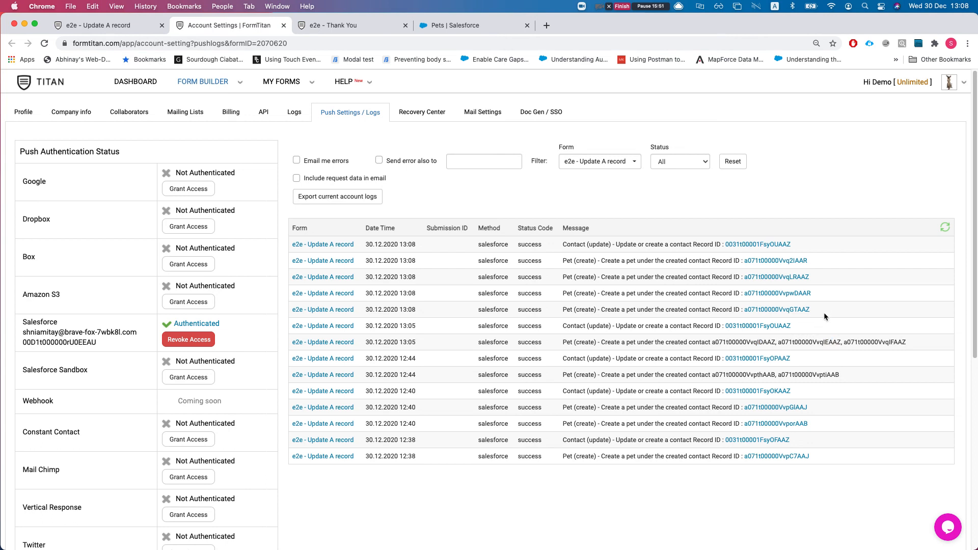
Step: Highlight the 13:08 pet record IDs and latest log rows, then return to the form builder
{"action": "left_click_drag", "start_coordinate": [824, 308], "coordinate": [744, 310]}
{"action": "left_click_drag", "start_coordinate": [817, 294], "coordinate": [754, 290]}
{"action": "left_click_drag", "start_coordinate": [812, 275], "coordinate": [756, 258]}
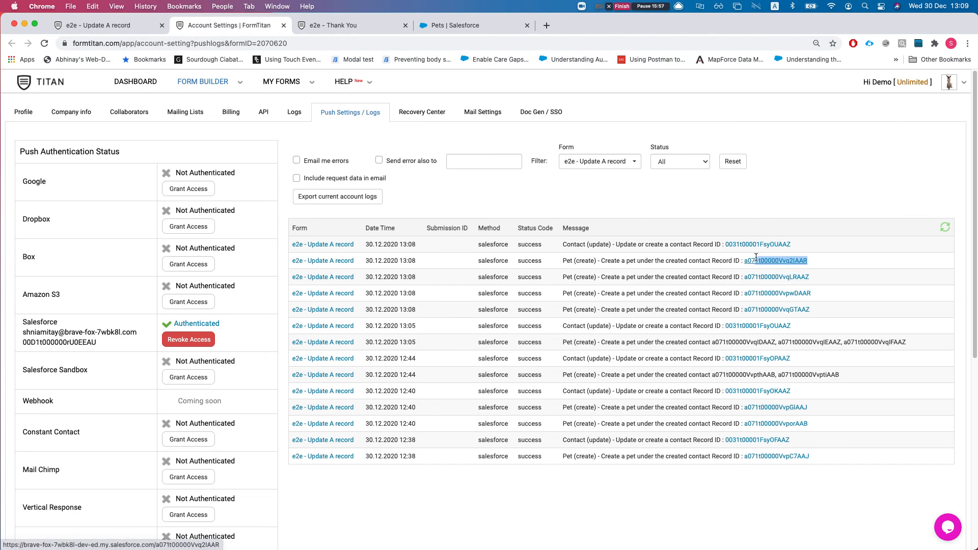
{"action": "left_click_drag", "start_coordinate": [756, 258], "coordinate": [741, 203]}
{"action": "left_click", "coordinate": [657, 7]}
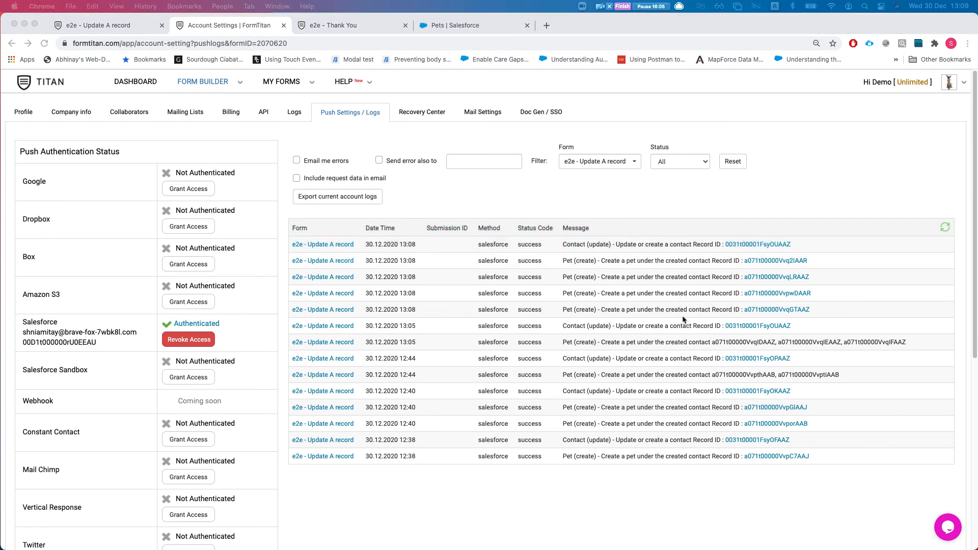
{"action": "left_click", "coordinate": [876, 312]}
{"action": "left_click", "coordinate": [120, 28]}
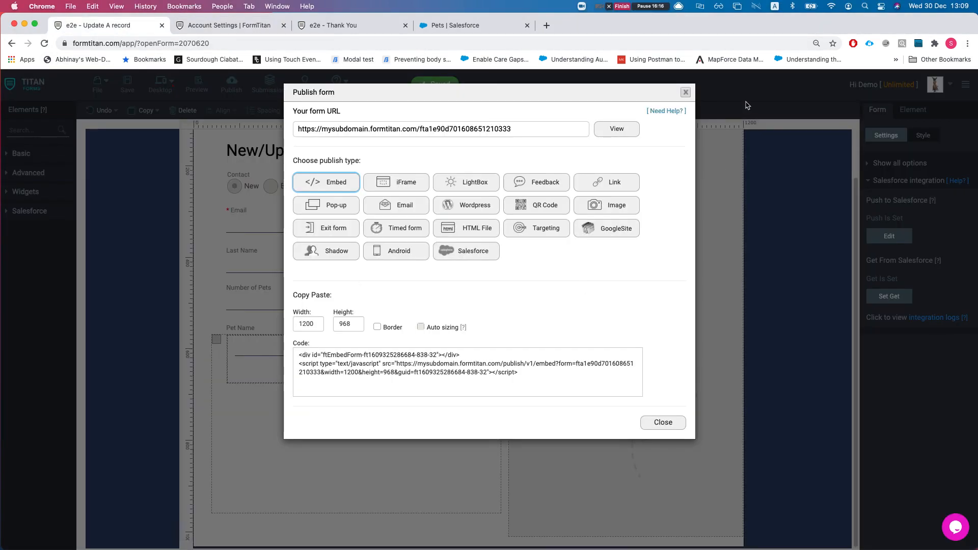
Step: Make the form's Submit button a plain submit button
{"action": "left_click", "coordinate": [685, 93]}
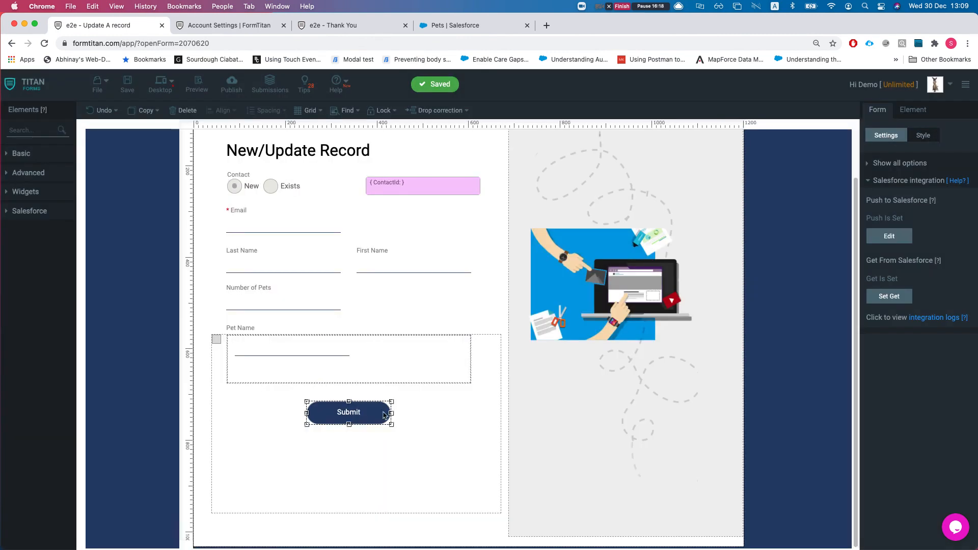
{"action": "left_click", "coordinate": [398, 464]}
{"action": "left_click", "coordinate": [362, 415]}
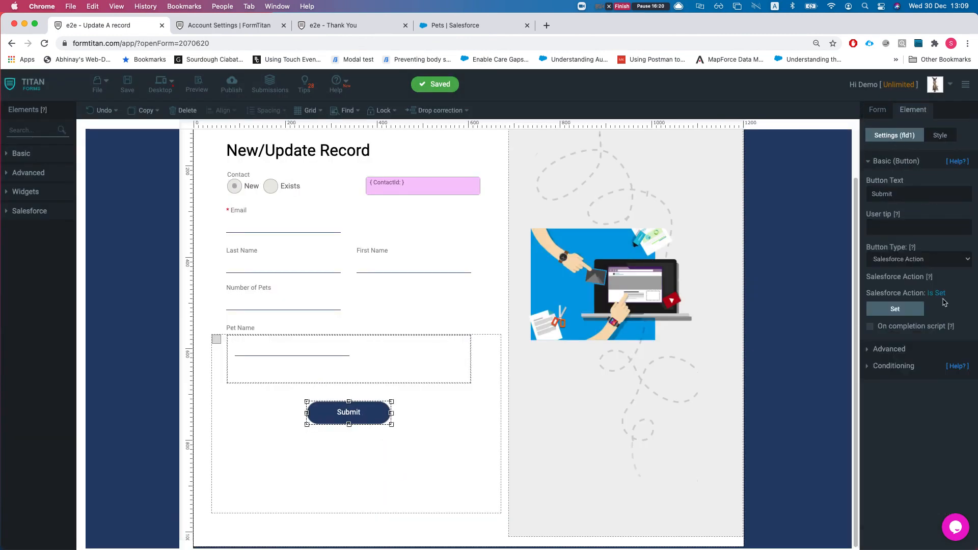
{"action": "left_click", "coordinate": [924, 260]}
{"action": "left_click", "coordinate": [882, 203]}
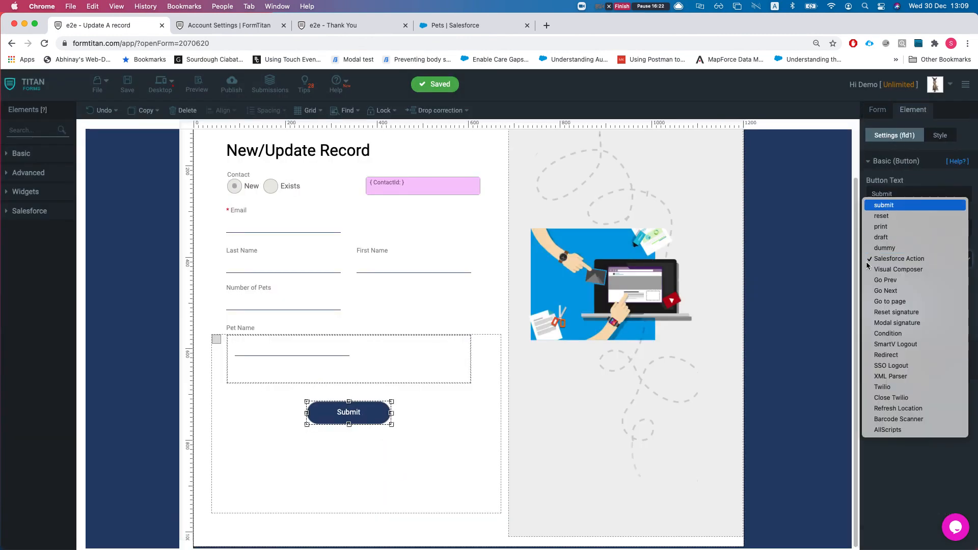
Step: Set the Contact update mapping to run on normal submit
{"action": "left_click", "coordinate": [877, 111]}
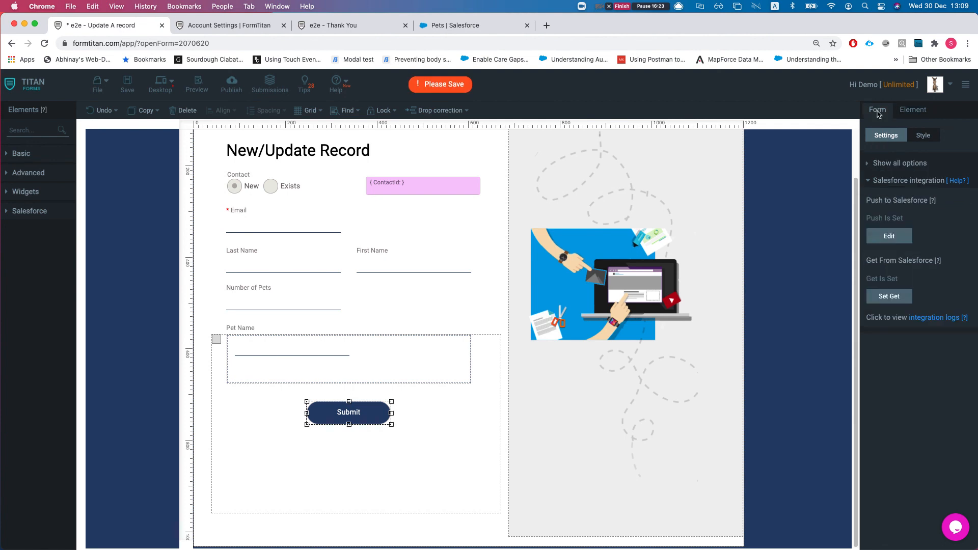
{"action": "left_click", "coordinate": [890, 236]}
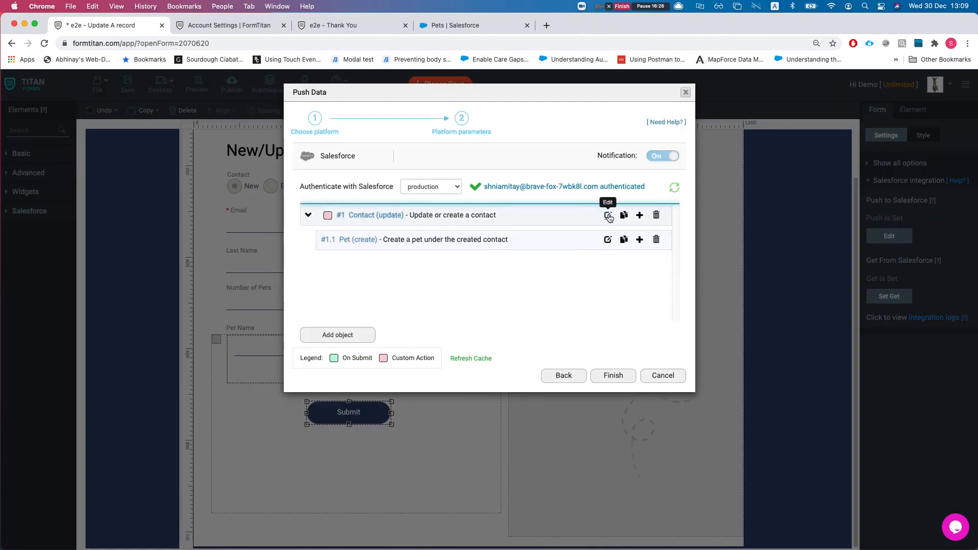
{"action": "left_click", "coordinate": [608, 215]}
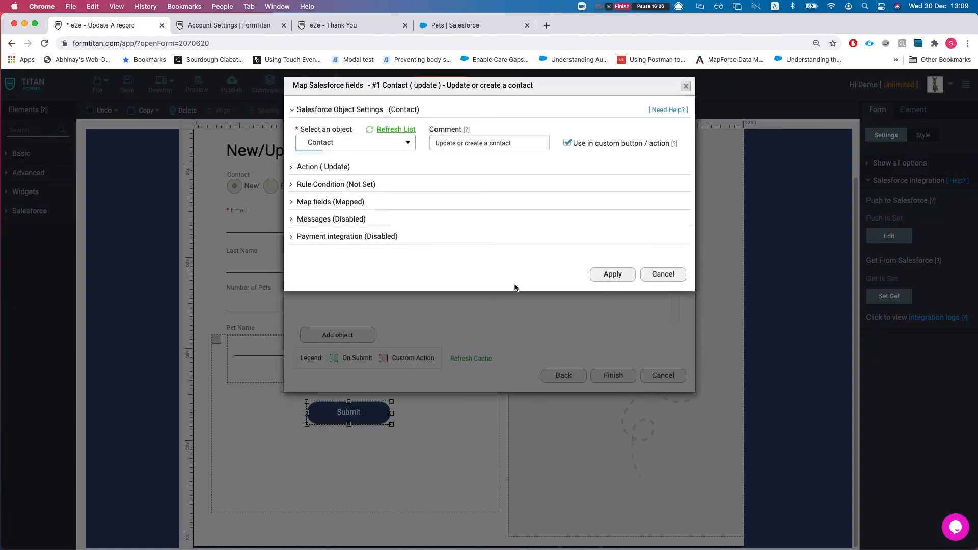
{"action": "left_click", "coordinate": [569, 149]}
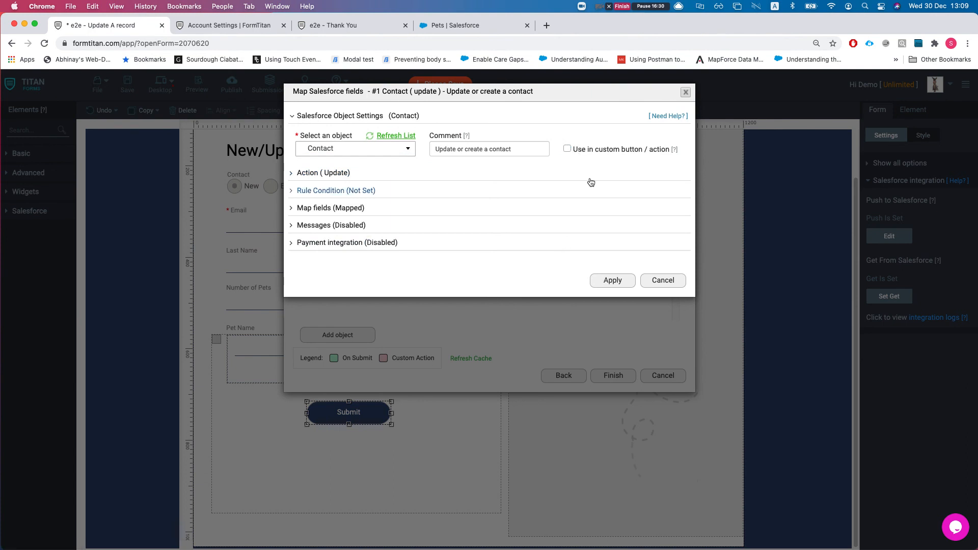
{"action": "left_click", "coordinate": [606, 282]}
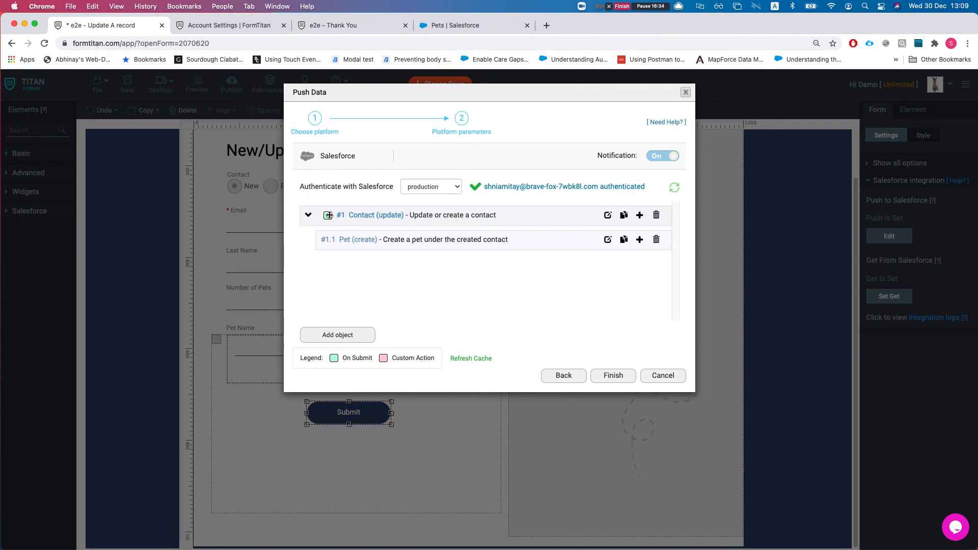
Step: Review the Pet creation mapping's field settings and close it without changes
{"action": "left_click", "coordinate": [607, 240]}
{"action": "left_click", "coordinate": [330, 209]}
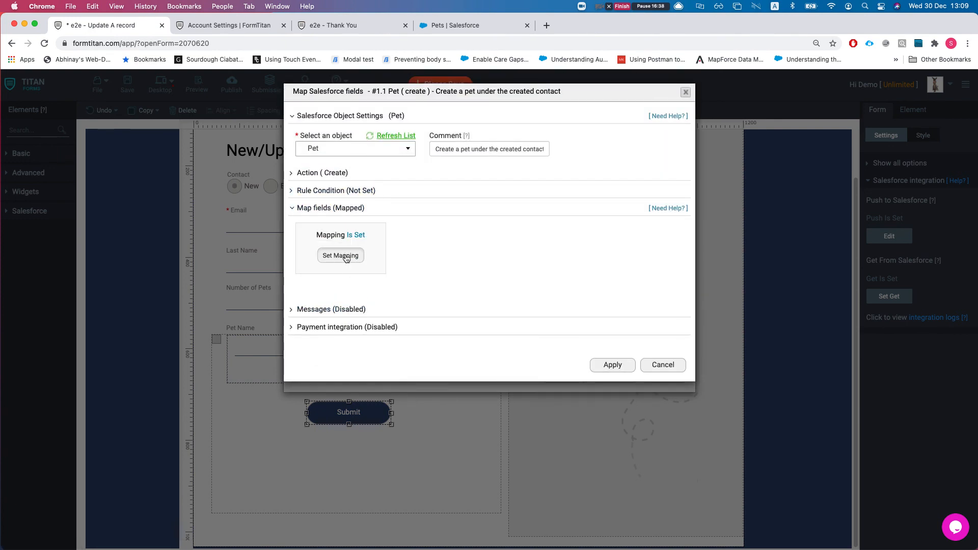
{"action": "left_click", "coordinate": [342, 256]}
{"action": "left_click", "coordinate": [751, 275]}
{"action": "left_click", "coordinate": [621, 358]}
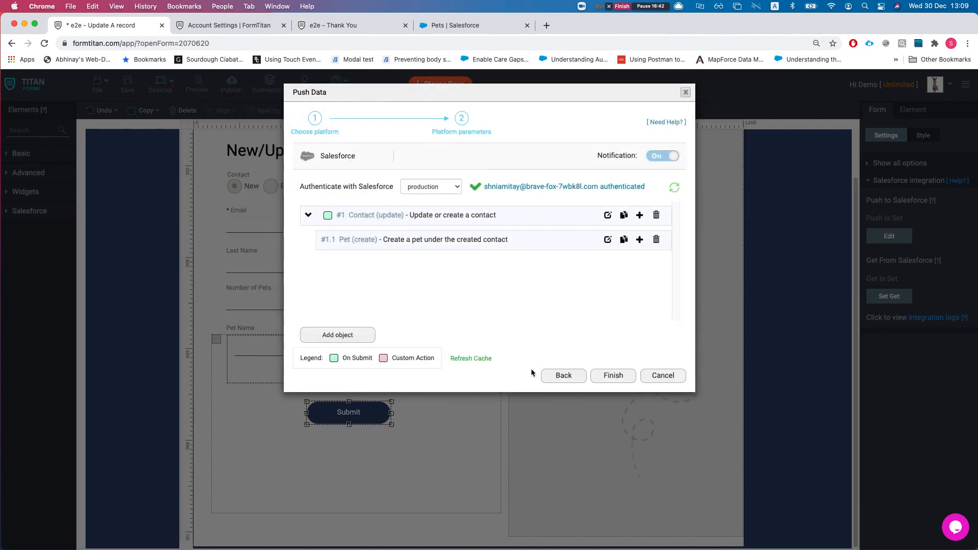
Step: Finish the push setup, save the form, and view it live in a new tab
{"action": "left_click", "coordinate": [610, 376]}
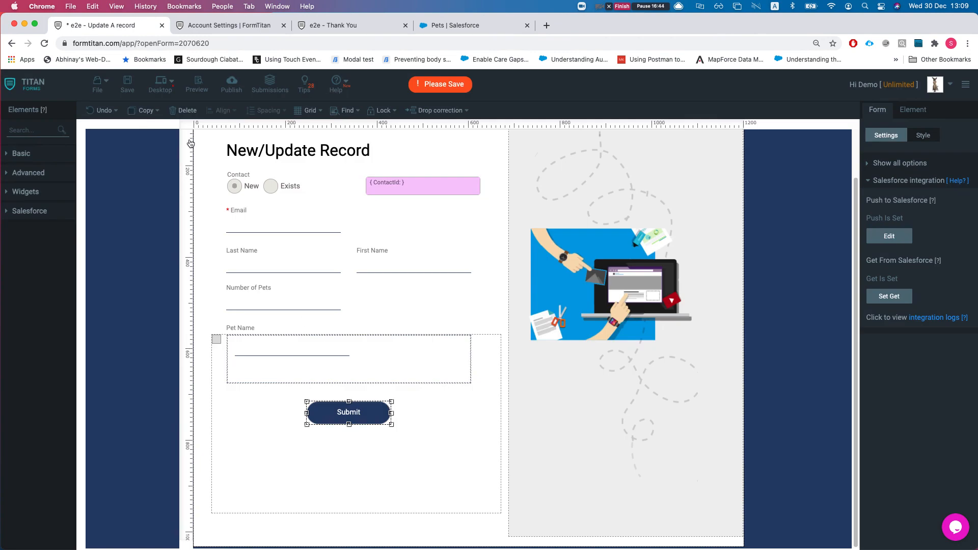
{"action": "left_click", "coordinate": [125, 90]}
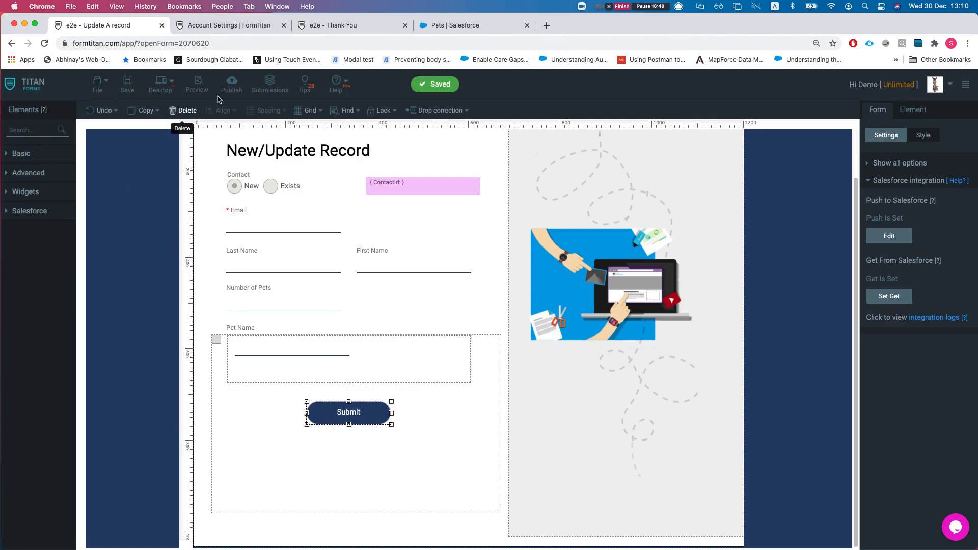
{"action": "left_click", "coordinate": [231, 86]}
{"action": "left_click", "coordinate": [617, 128]}
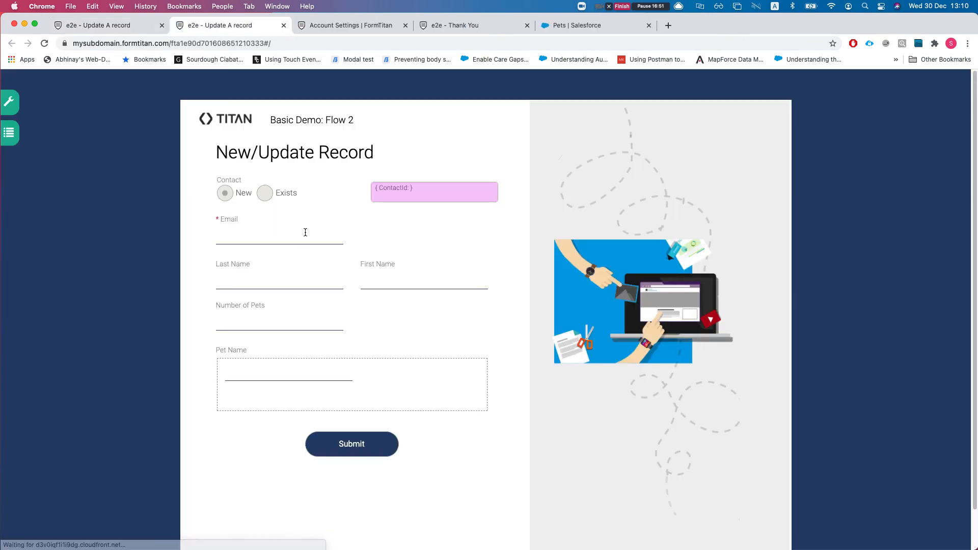
Step: Enter the new contact's email, last name and first name
{"action": "left_click", "coordinate": [265, 232]}
{"action": "type", "text": "re"}
{"action": "type", "text": "new@"}
{"action": "left_click", "coordinate": [266, 279]}
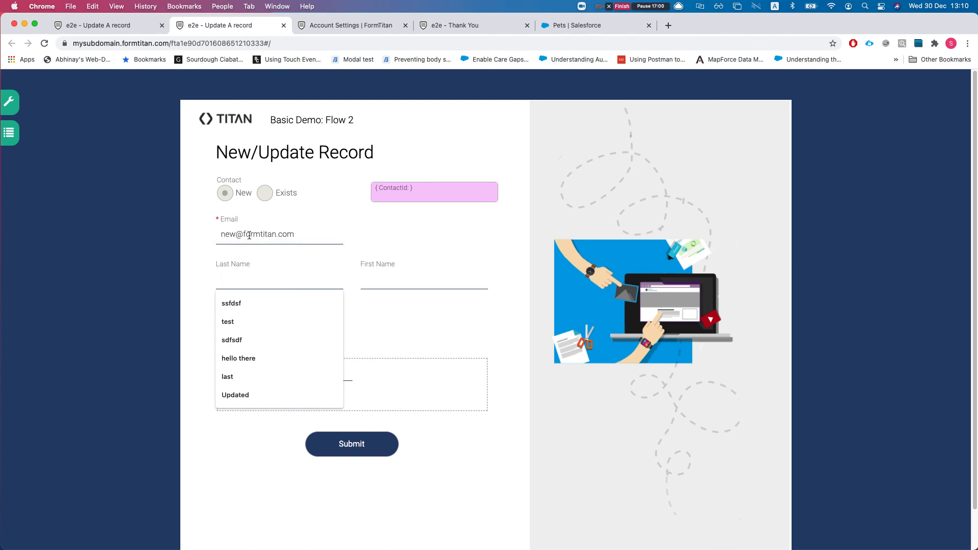
{"action": "type", "text": "dsf"}
{"action": "key", "text": "Tab"}
{"action": "type", "text": "dfdf"}
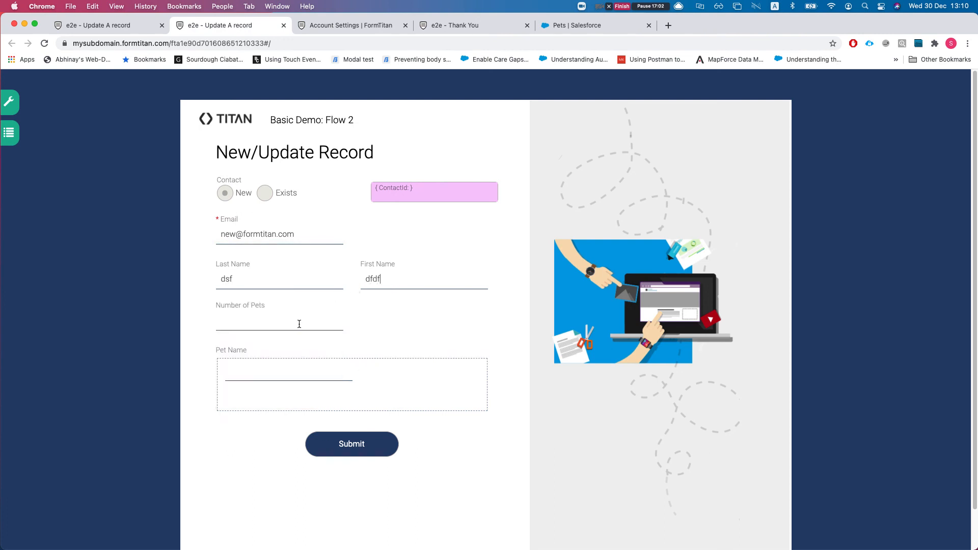
{"action": "double_click", "coordinate": [247, 274]}
{"action": "type", "text": "from"}
{"action": "key", "text": "Tab"}
{"action": "type", "text": "su"}
Step: Set Number of Pets to 3 and name the pets 1, 2 and 3
{"action": "left_click", "coordinate": [248, 320]}
{"action": "type", "text": "3"}
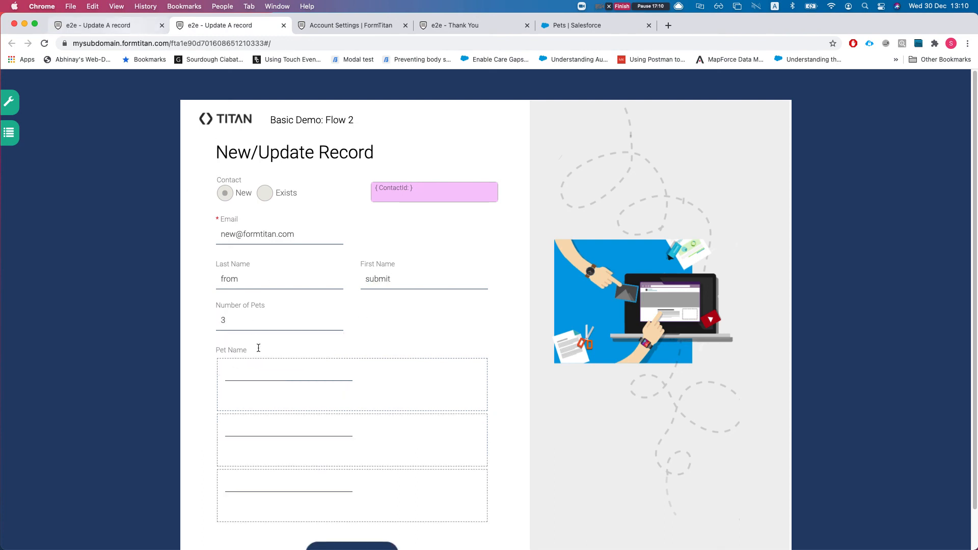
{"action": "left_click", "coordinate": [267, 368]}
{"action": "type", "text": "1"}
{"action": "scroll", "coordinate": [338, 438], "scroll_direction": "down", "scroll_amount": 1}
{"action": "type", "text": "2"}
{"action": "left_click", "coordinate": [260, 478]}
{"action": "type", "text": "3"}
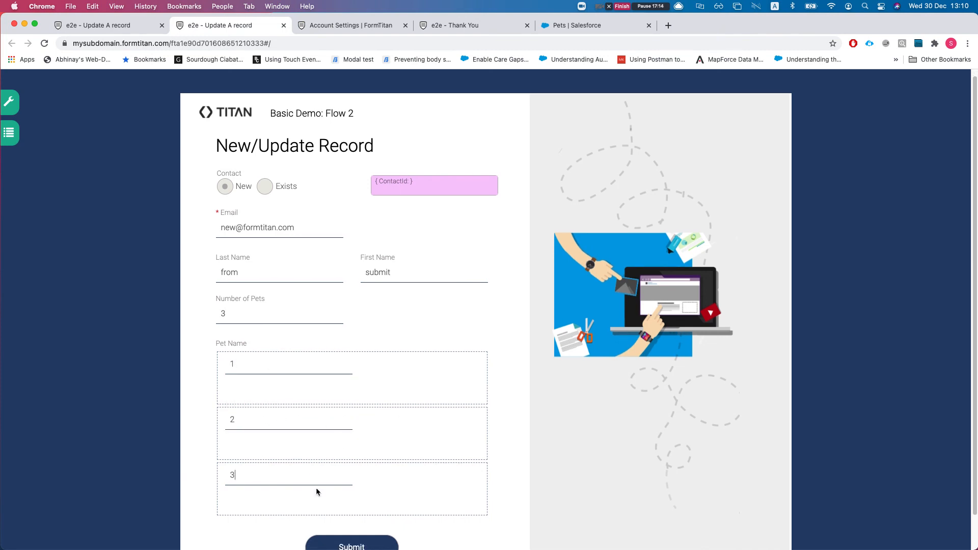
Step: Submit the form, dismiss the thank-you message, and refresh the push logs
{"action": "left_click", "coordinate": [364, 544]}
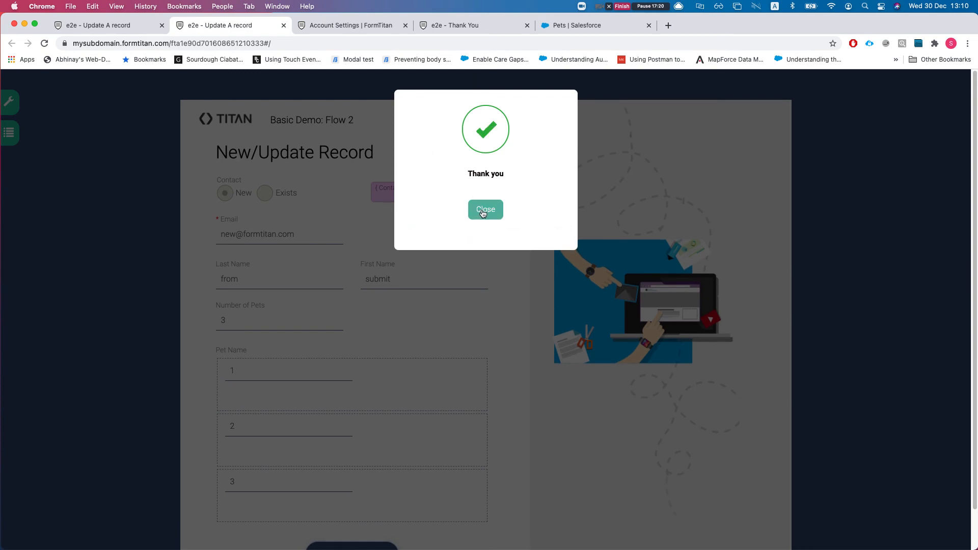
{"action": "left_click", "coordinate": [483, 213]}
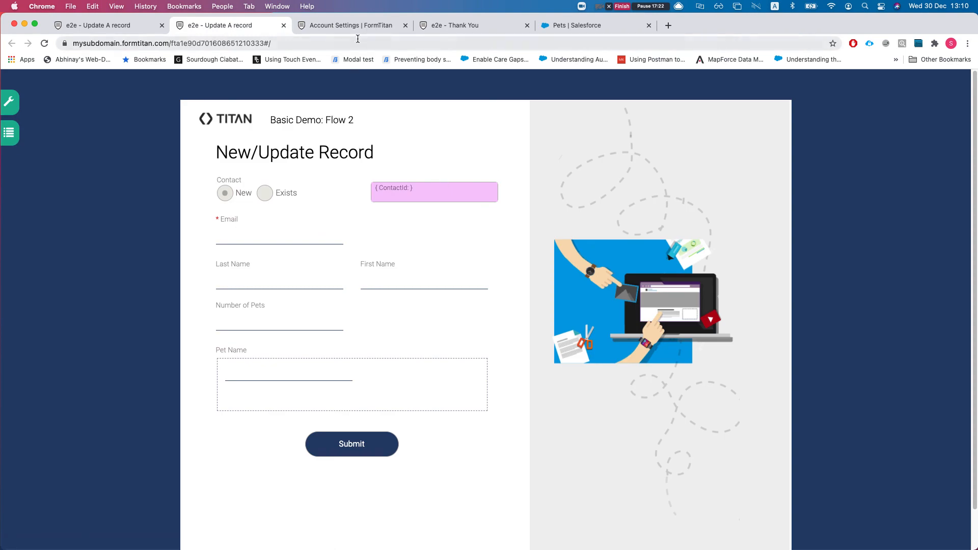
{"action": "left_click", "coordinate": [357, 27]}
{"action": "left_click", "coordinate": [941, 228]}
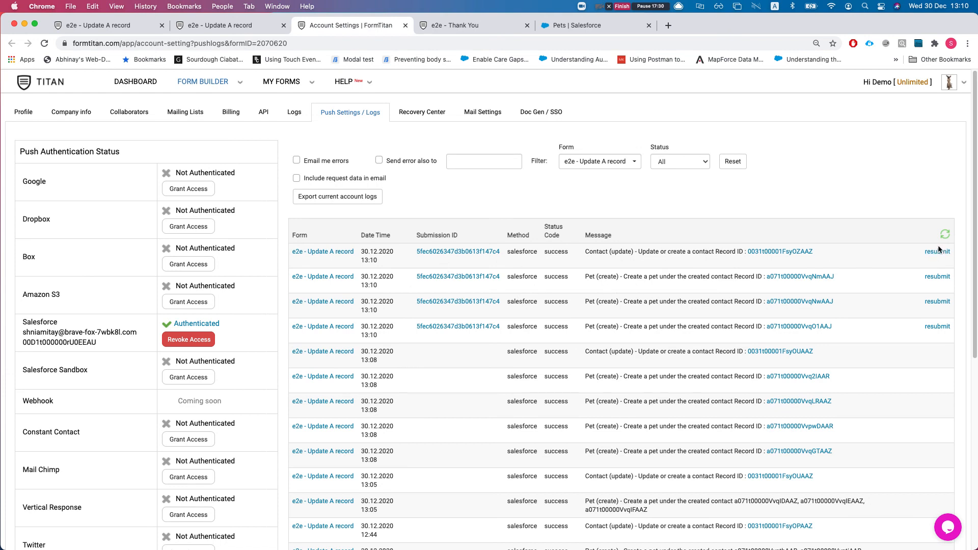
Step: Open the 13:10 submission's details and scroll through to confirm pets 1, 2 and 3
{"action": "left_click", "coordinate": [464, 254]}
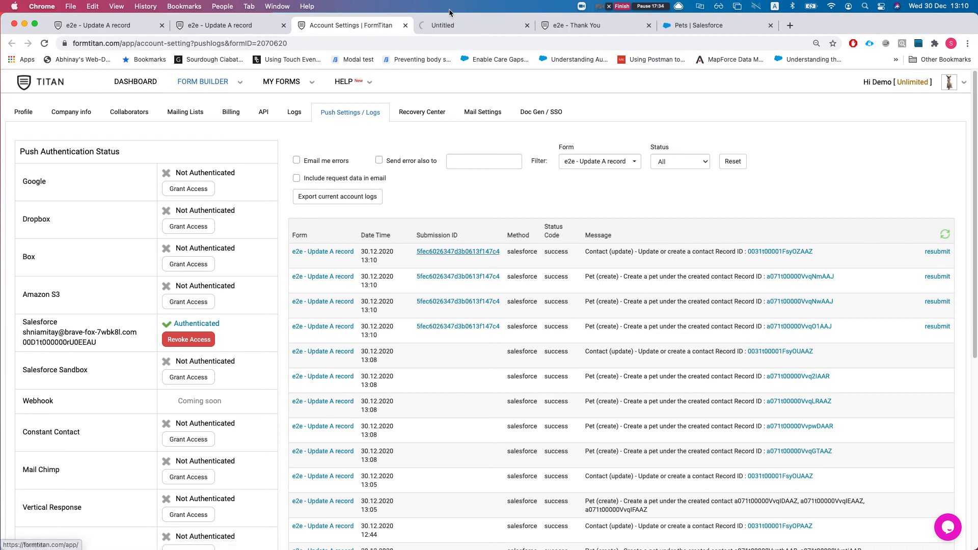
{"action": "left_click", "coordinate": [449, 28]}
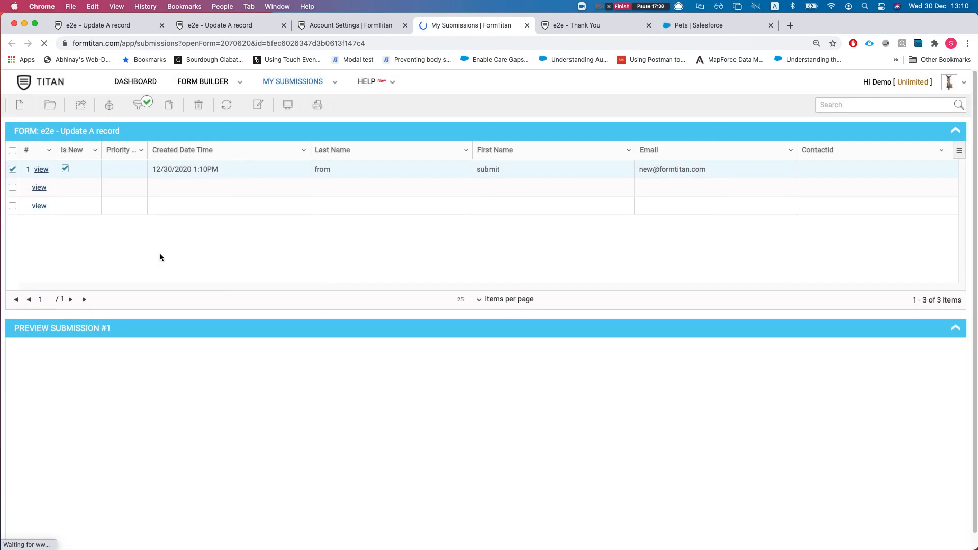
{"action": "scroll", "coordinate": [380, 421], "scroll_direction": "down", "scroll_amount": 3}
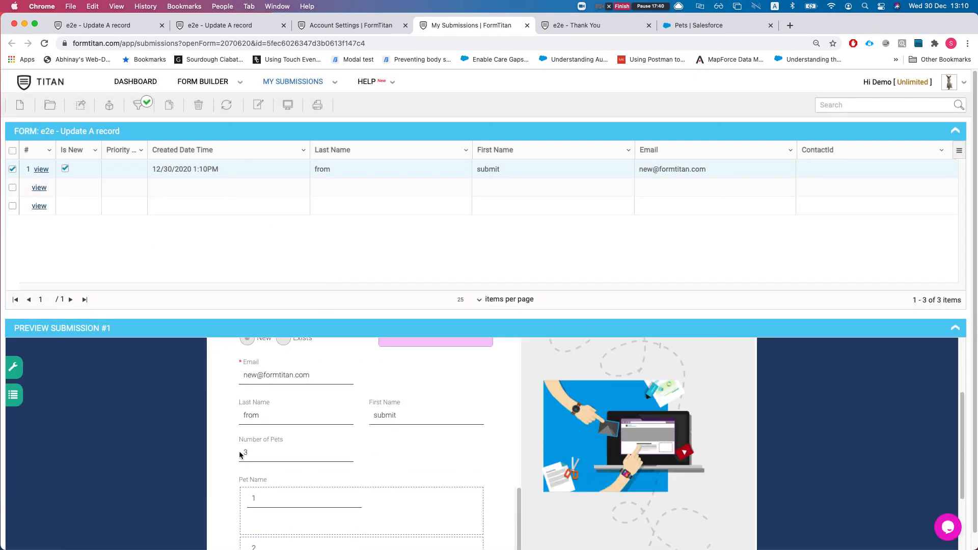
{"action": "scroll", "coordinate": [351, 406], "scroll_direction": "down", "scroll_amount": 3}
{"action": "scroll", "coordinate": [330, 362], "scroll_direction": "up", "scroll_amount": 5}
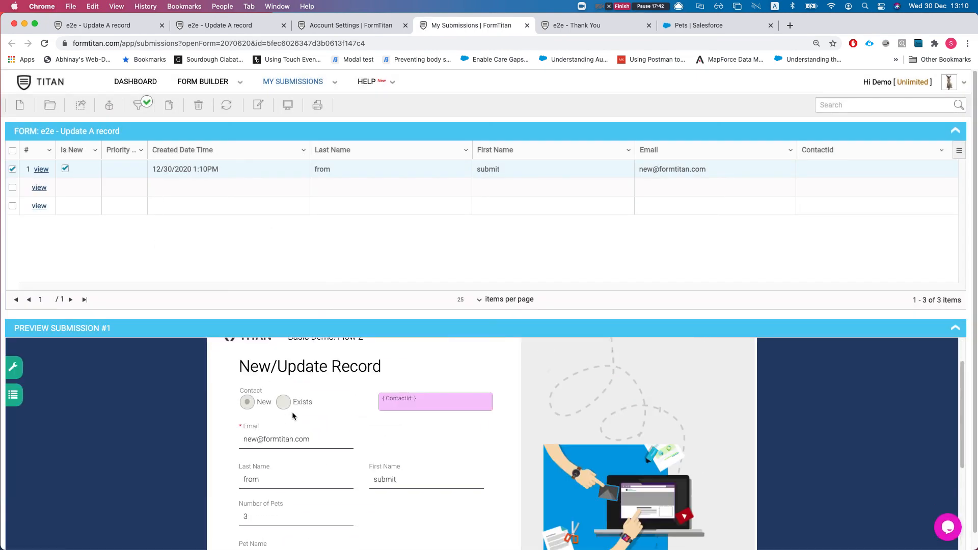
{"action": "scroll", "coordinate": [286, 418], "scroll_direction": "down", "scroll_amount": 1}
{"action": "scroll", "coordinate": [301, 428], "scroll_direction": "down", "scroll_amount": 2}
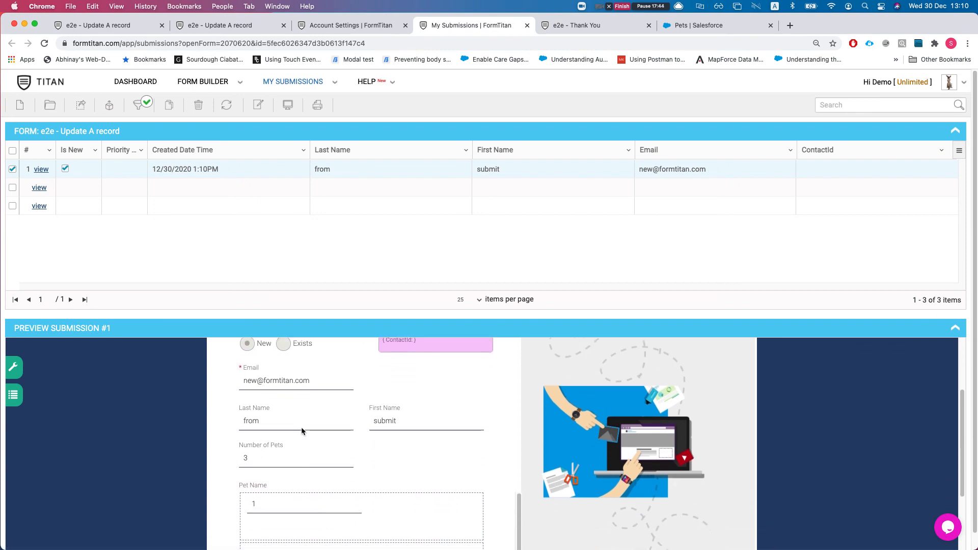
{"action": "scroll", "coordinate": [301, 427], "scroll_direction": "down", "scroll_amount": 4}
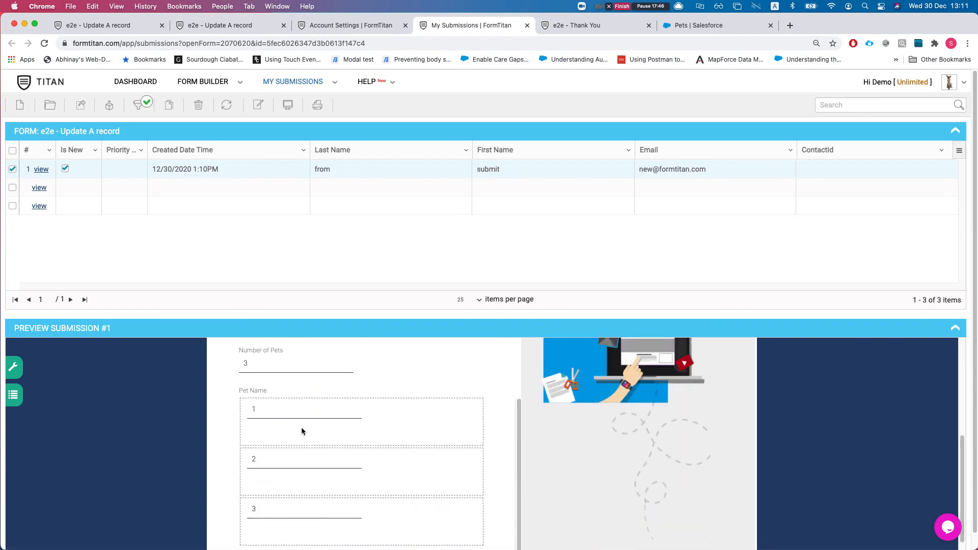
{"action": "scroll", "coordinate": [301, 427], "scroll_direction": "up", "scroll_amount": 1}
{"action": "left_click", "coordinate": [319, 28]}
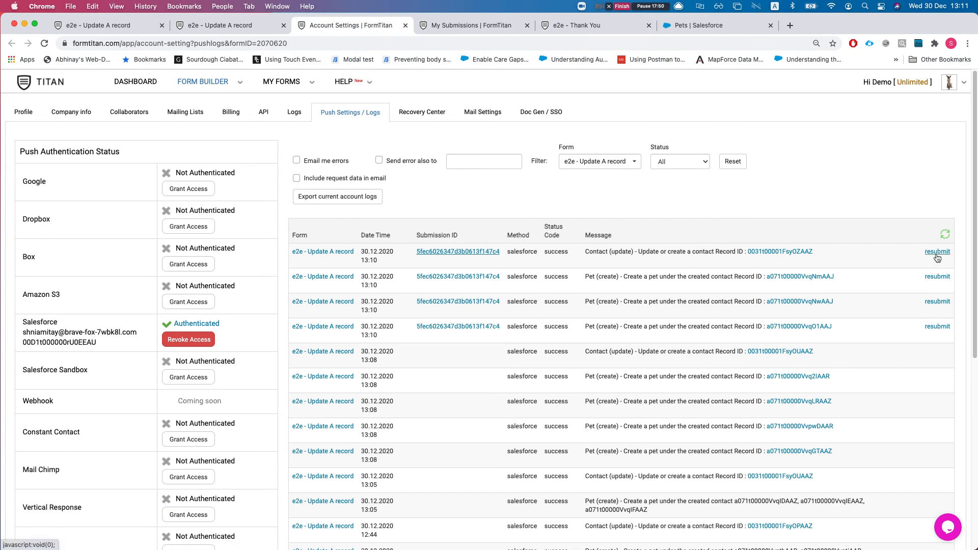
Step: Close the publishing options and show the form's Optimization settings
{"action": "left_click", "coordinate": [125, 28]}
{"action": "left_click", "coordinate": [685, 92]}
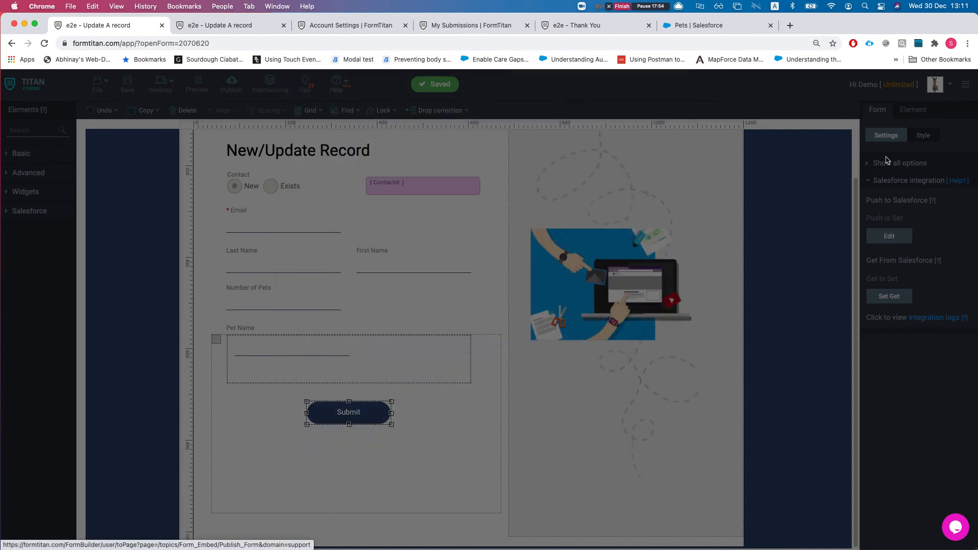
{"action": "left_click", "coordinate": [904, 214]}
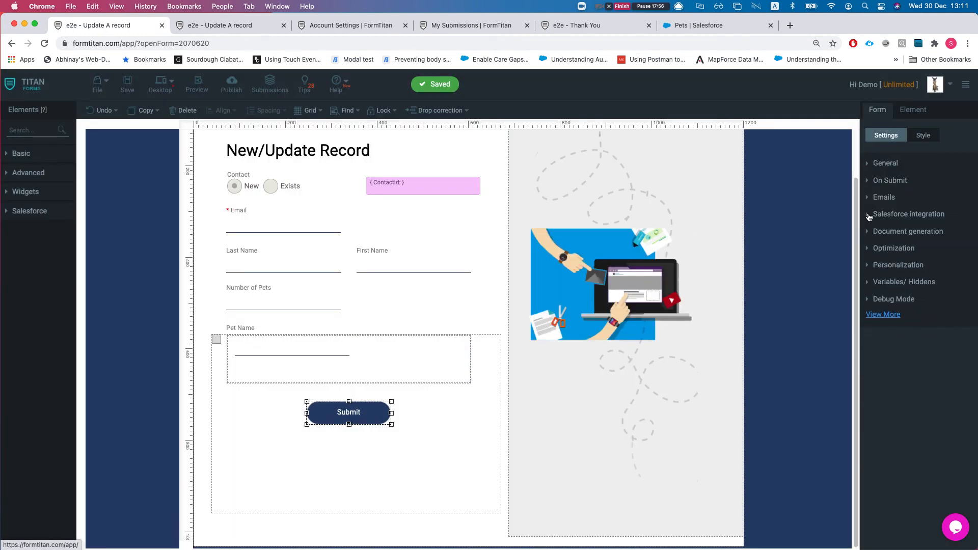
{"action": "left_click", "coordinate": [886, 247]}
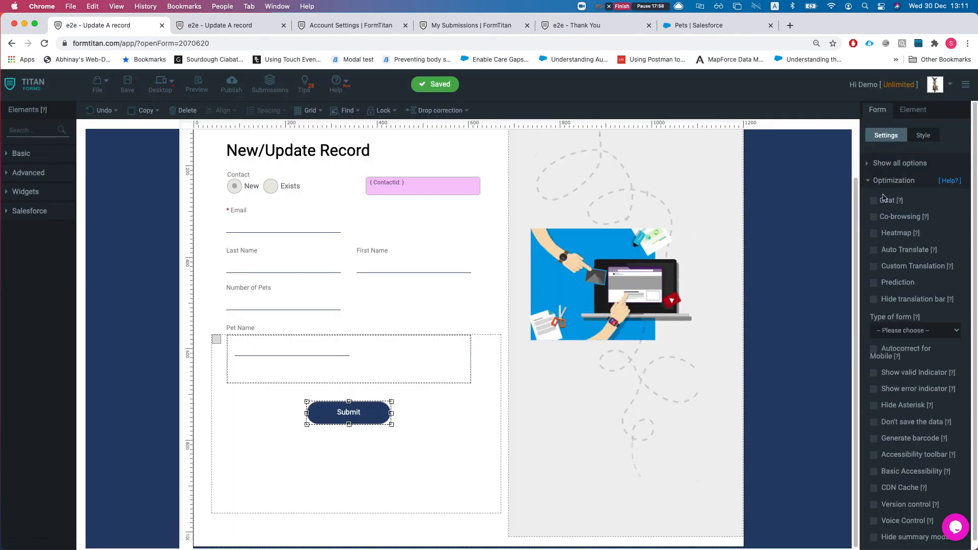
Step: Tick 'Do not save the data', cancel it, and open its help article
{"action": "scroll", "coordinate": [901, 317], "scroll_direction": "down", "scroll_amount": 1}
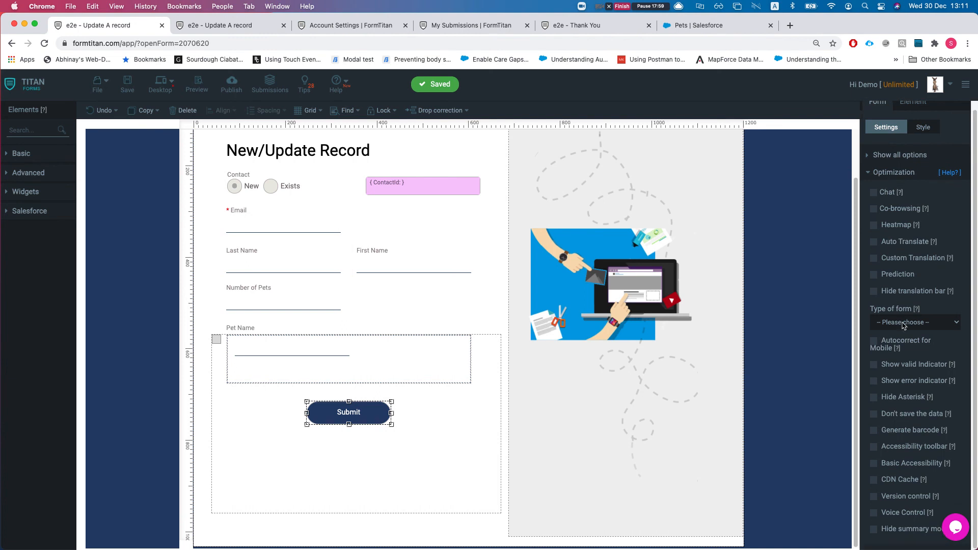
{"action": "left_click", "coordinate": [875, 414]}
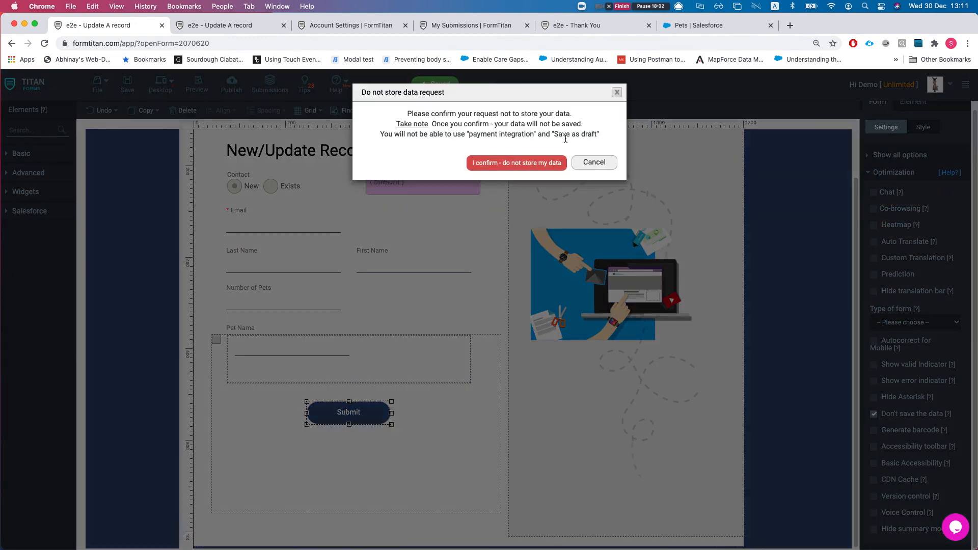
{"action": "left_click", "coordinate": [599, 163]}
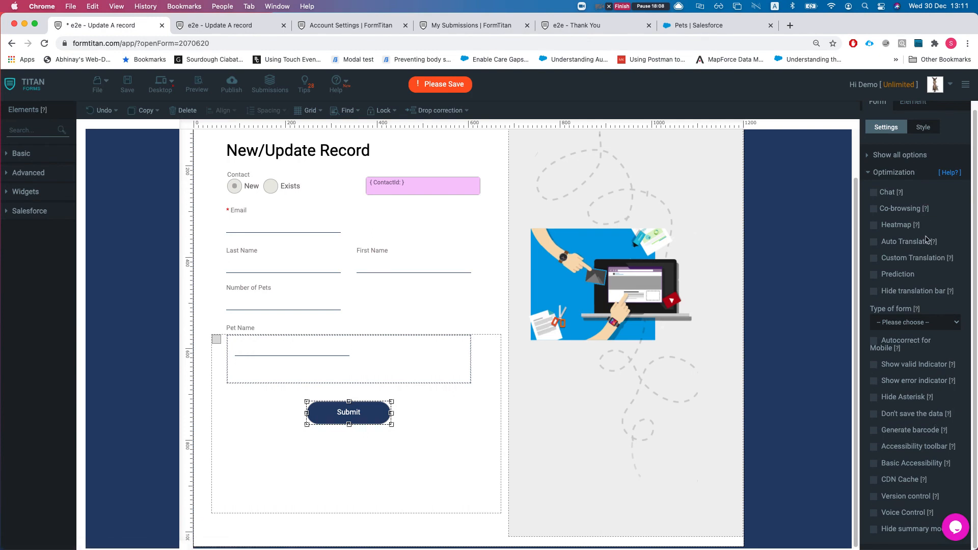
{"action": "left_click", "coordinate": [946, 415]}
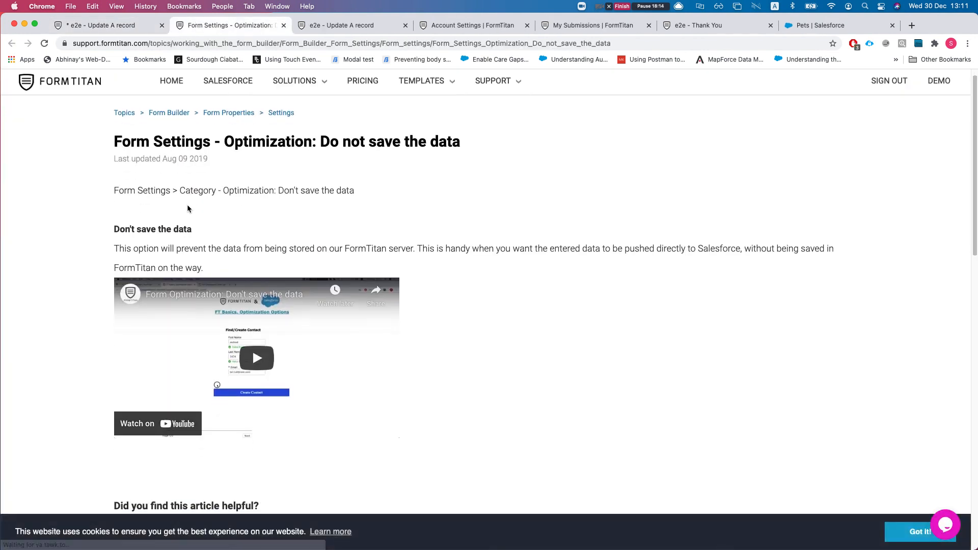
{"action": "left_click", "coordinate": [85, 22]}
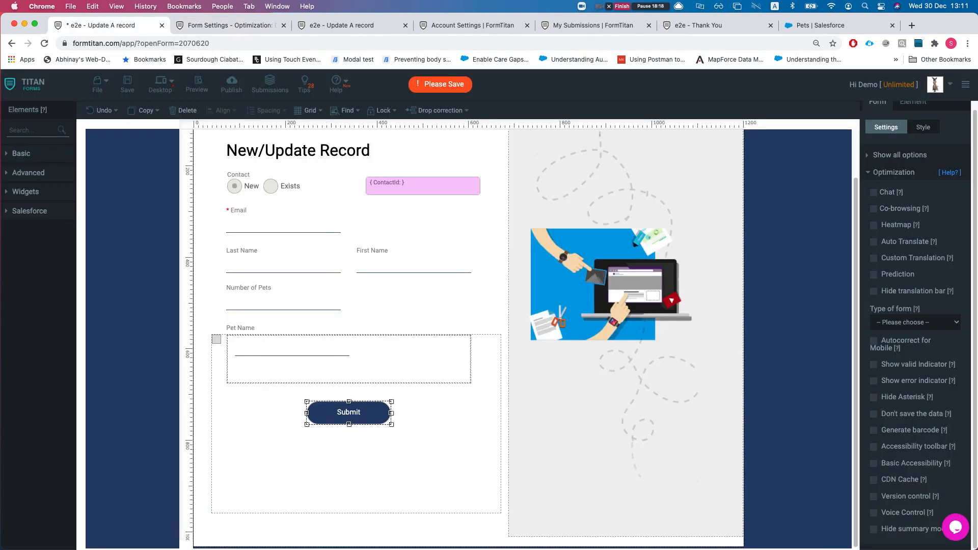